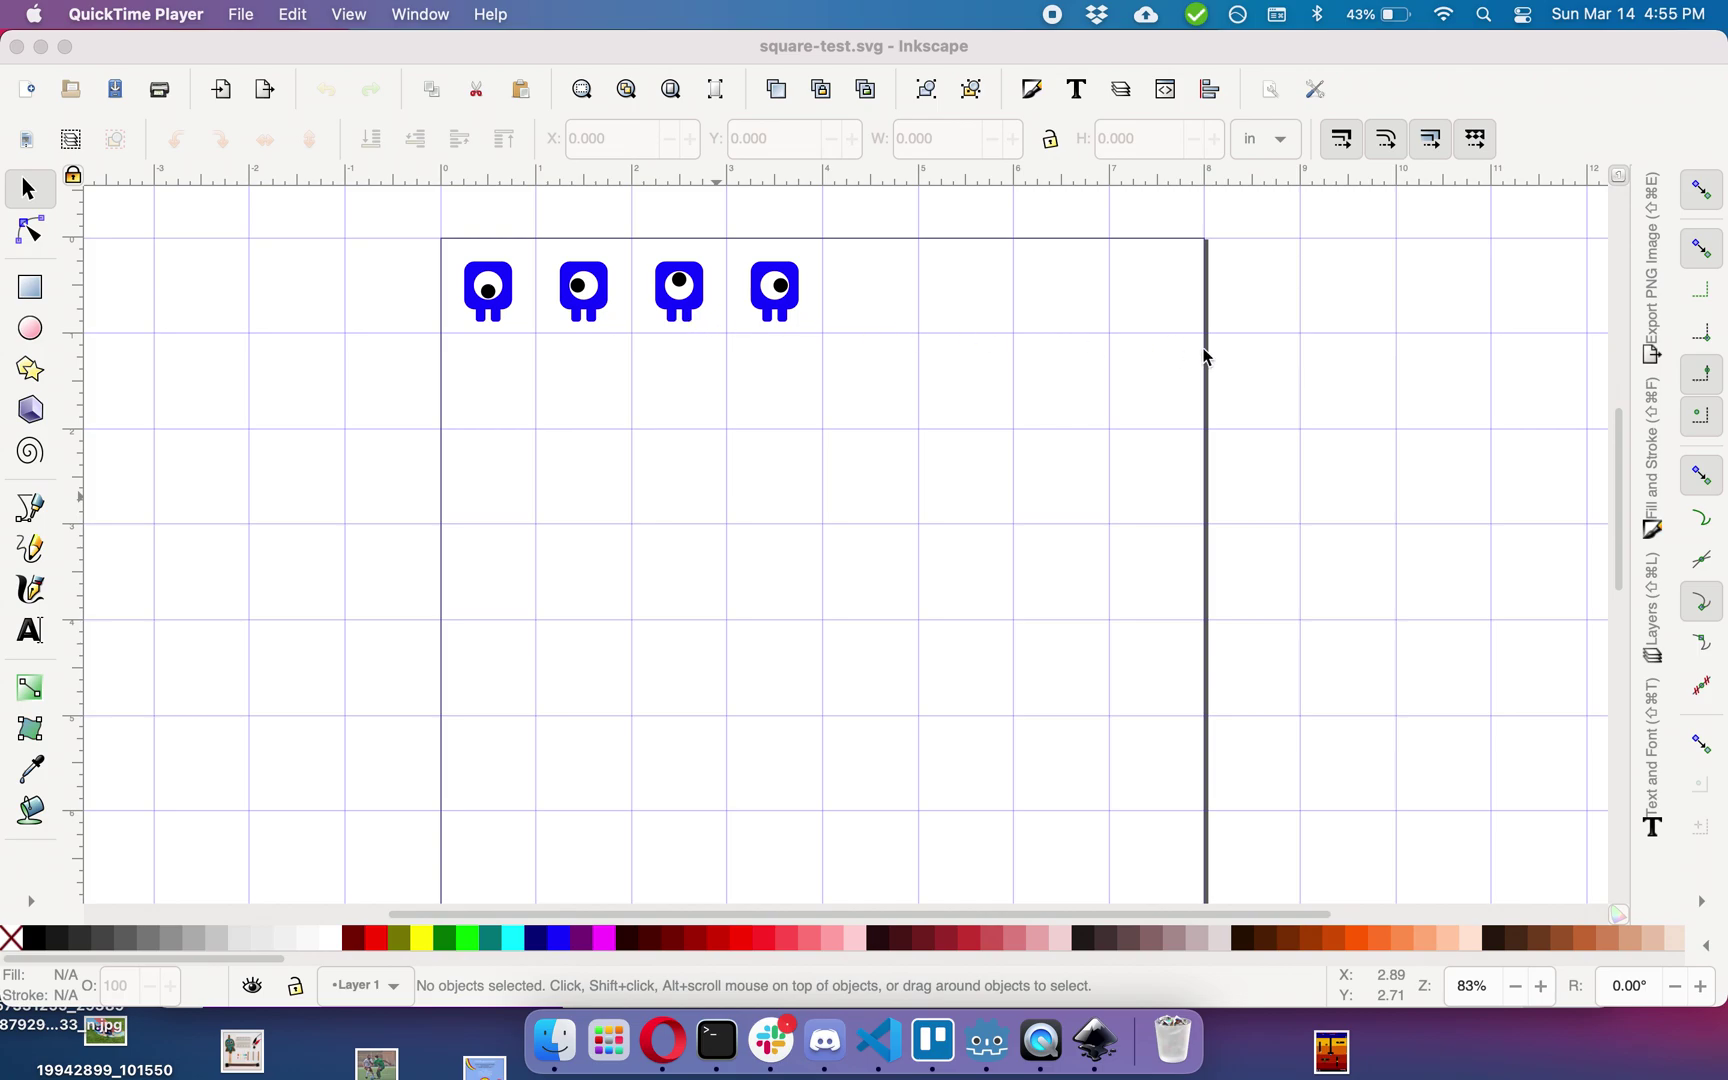
# Zoom out so all of square-test.svg, with its four blue monsters, is in view
pyautogui.scroll(-5, 1204, 357)
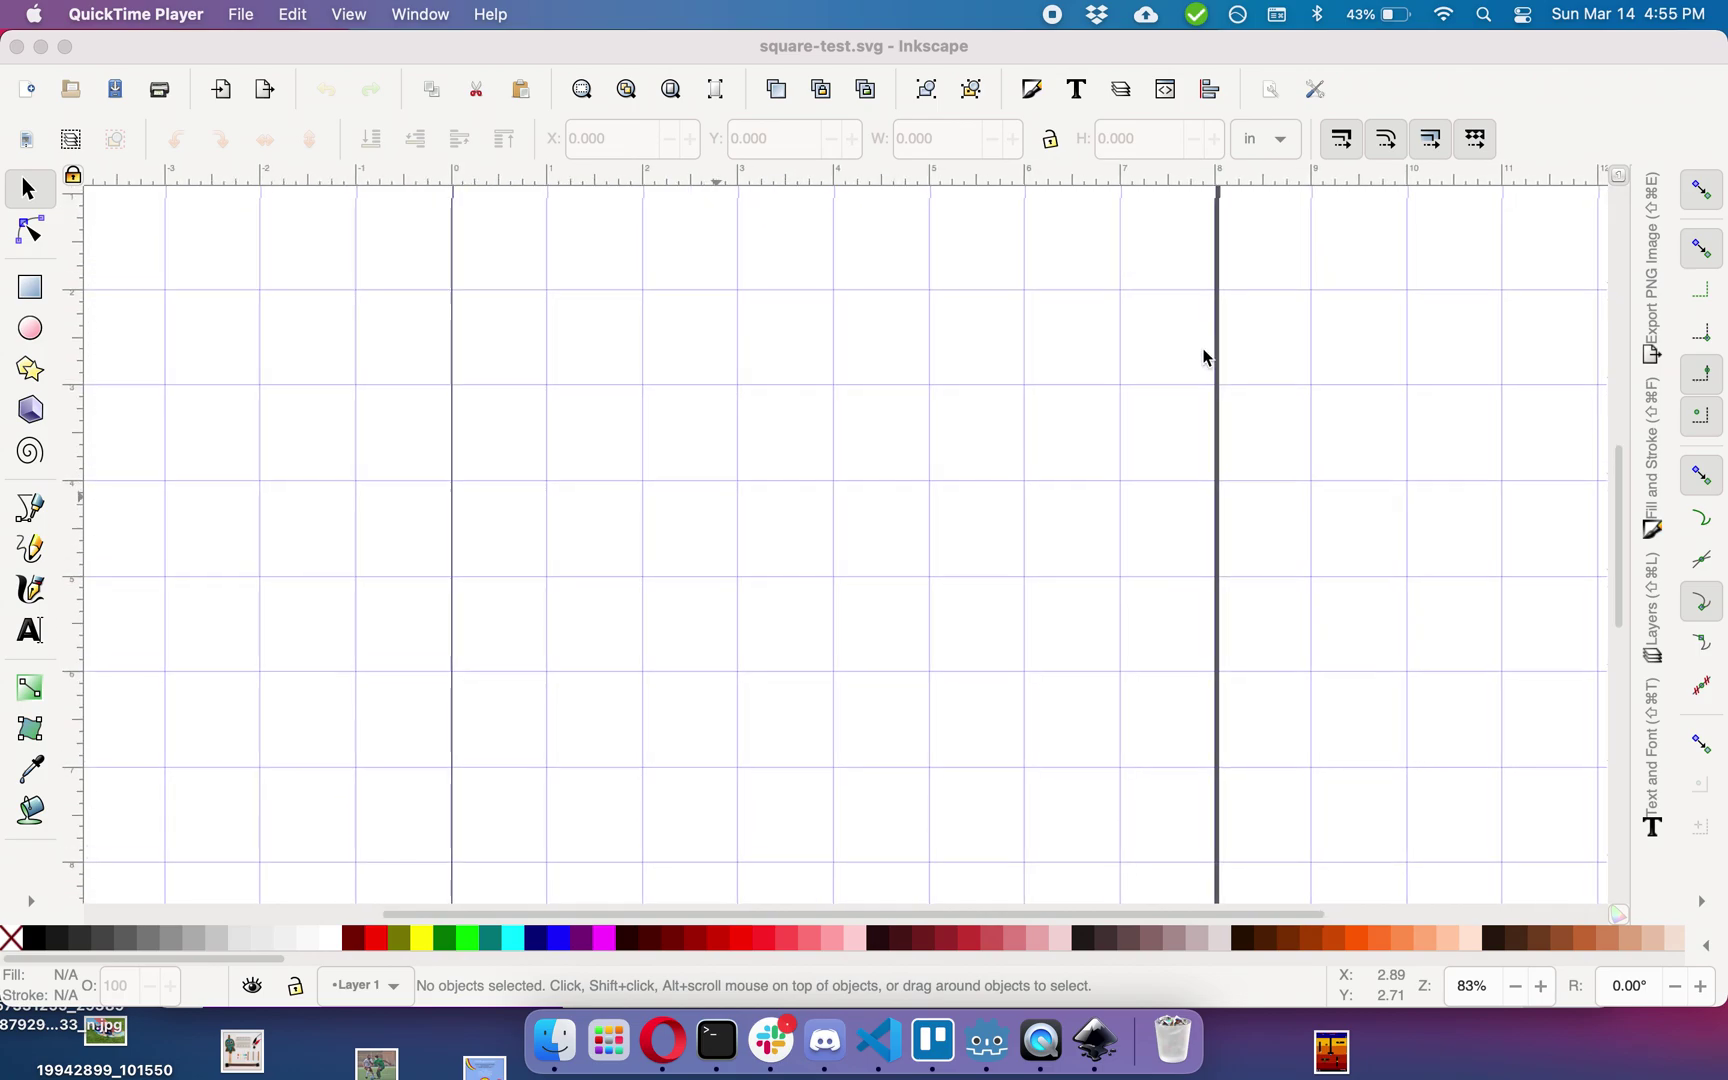
pyautogui.scroll(5, 1206, 494)
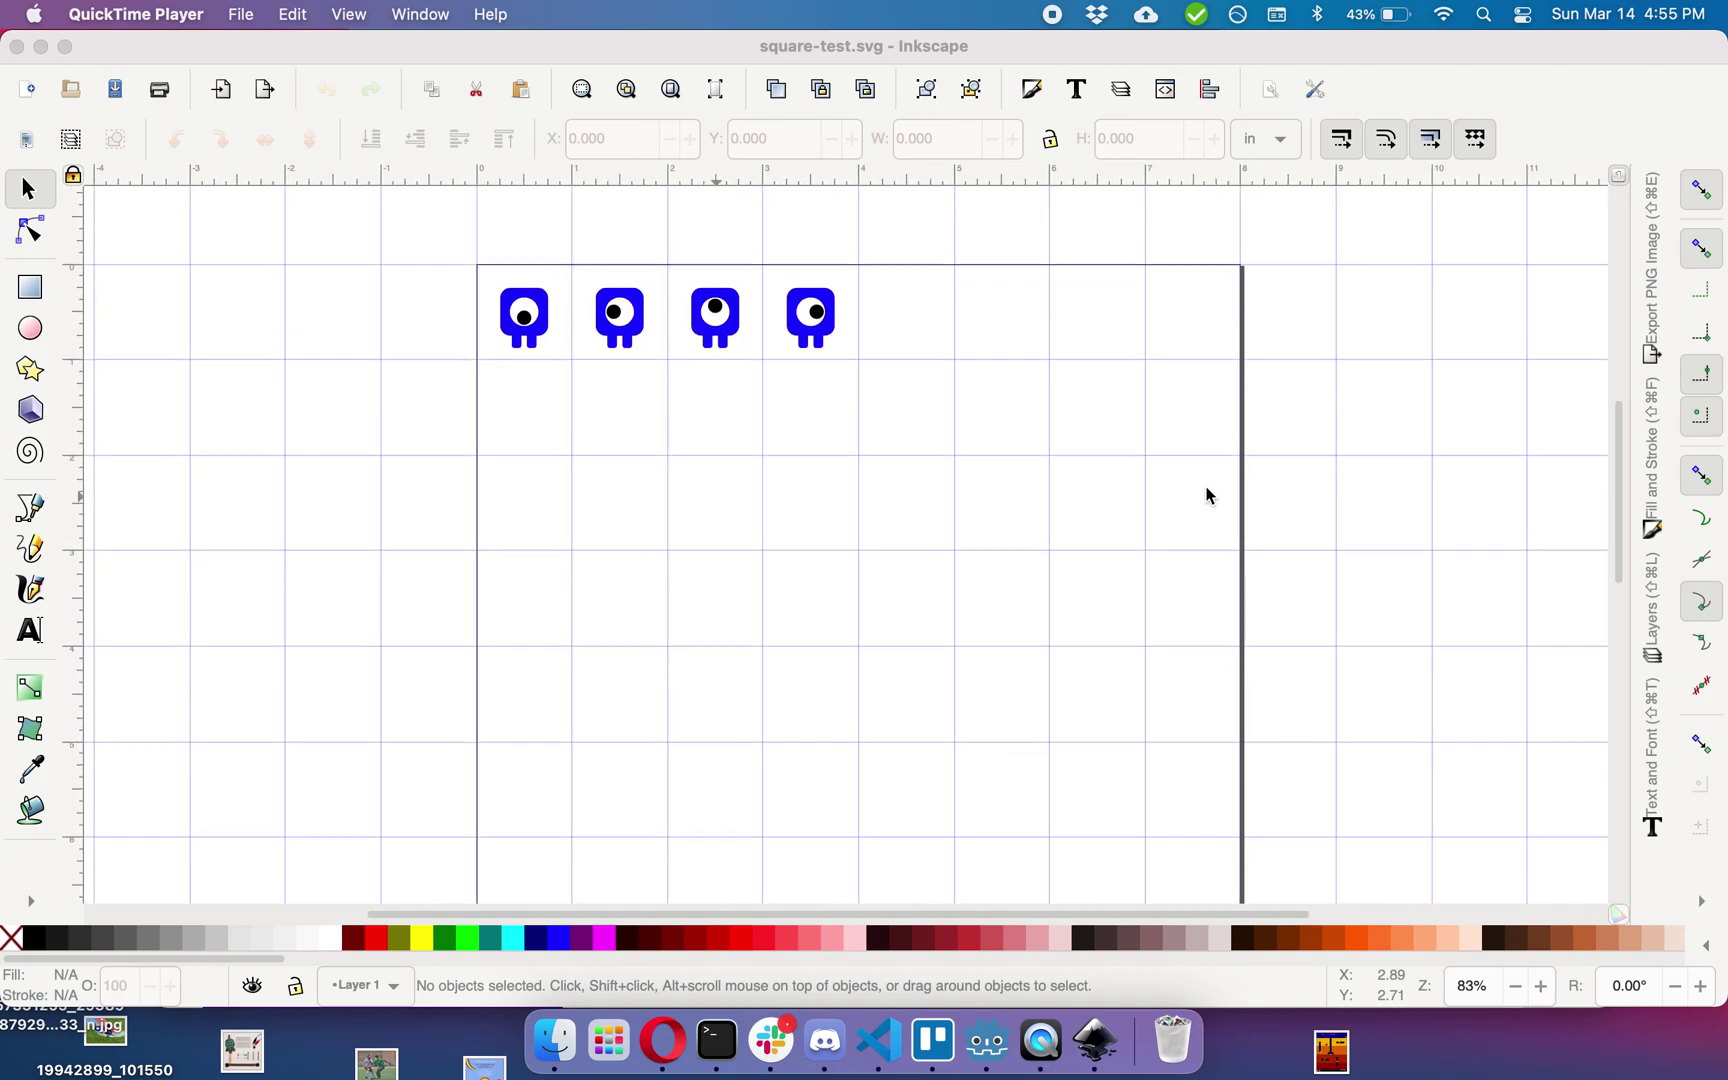
pyautogui.click(1292, 516)
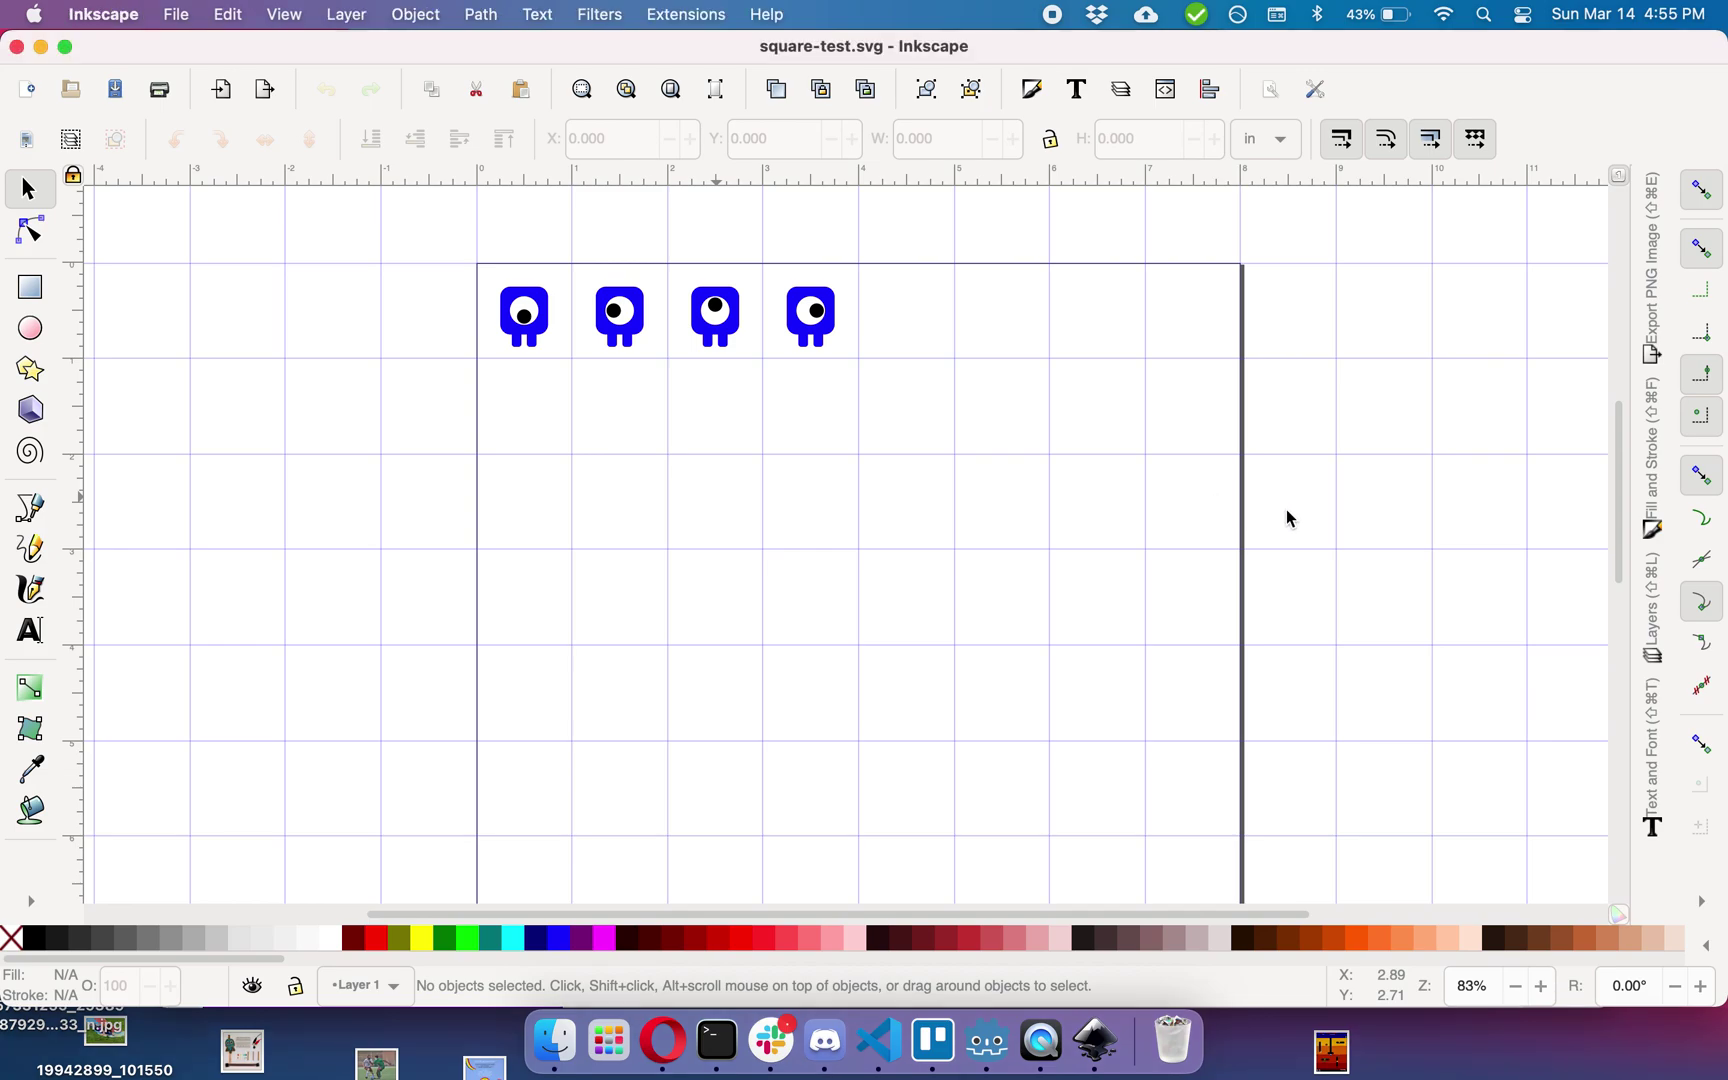
pyautogui.press('-')
pyautogui.press('-')
pyautogui.scroll(-2, 1288, 517)
pyautogui.hscroll(1, 1288, 516)
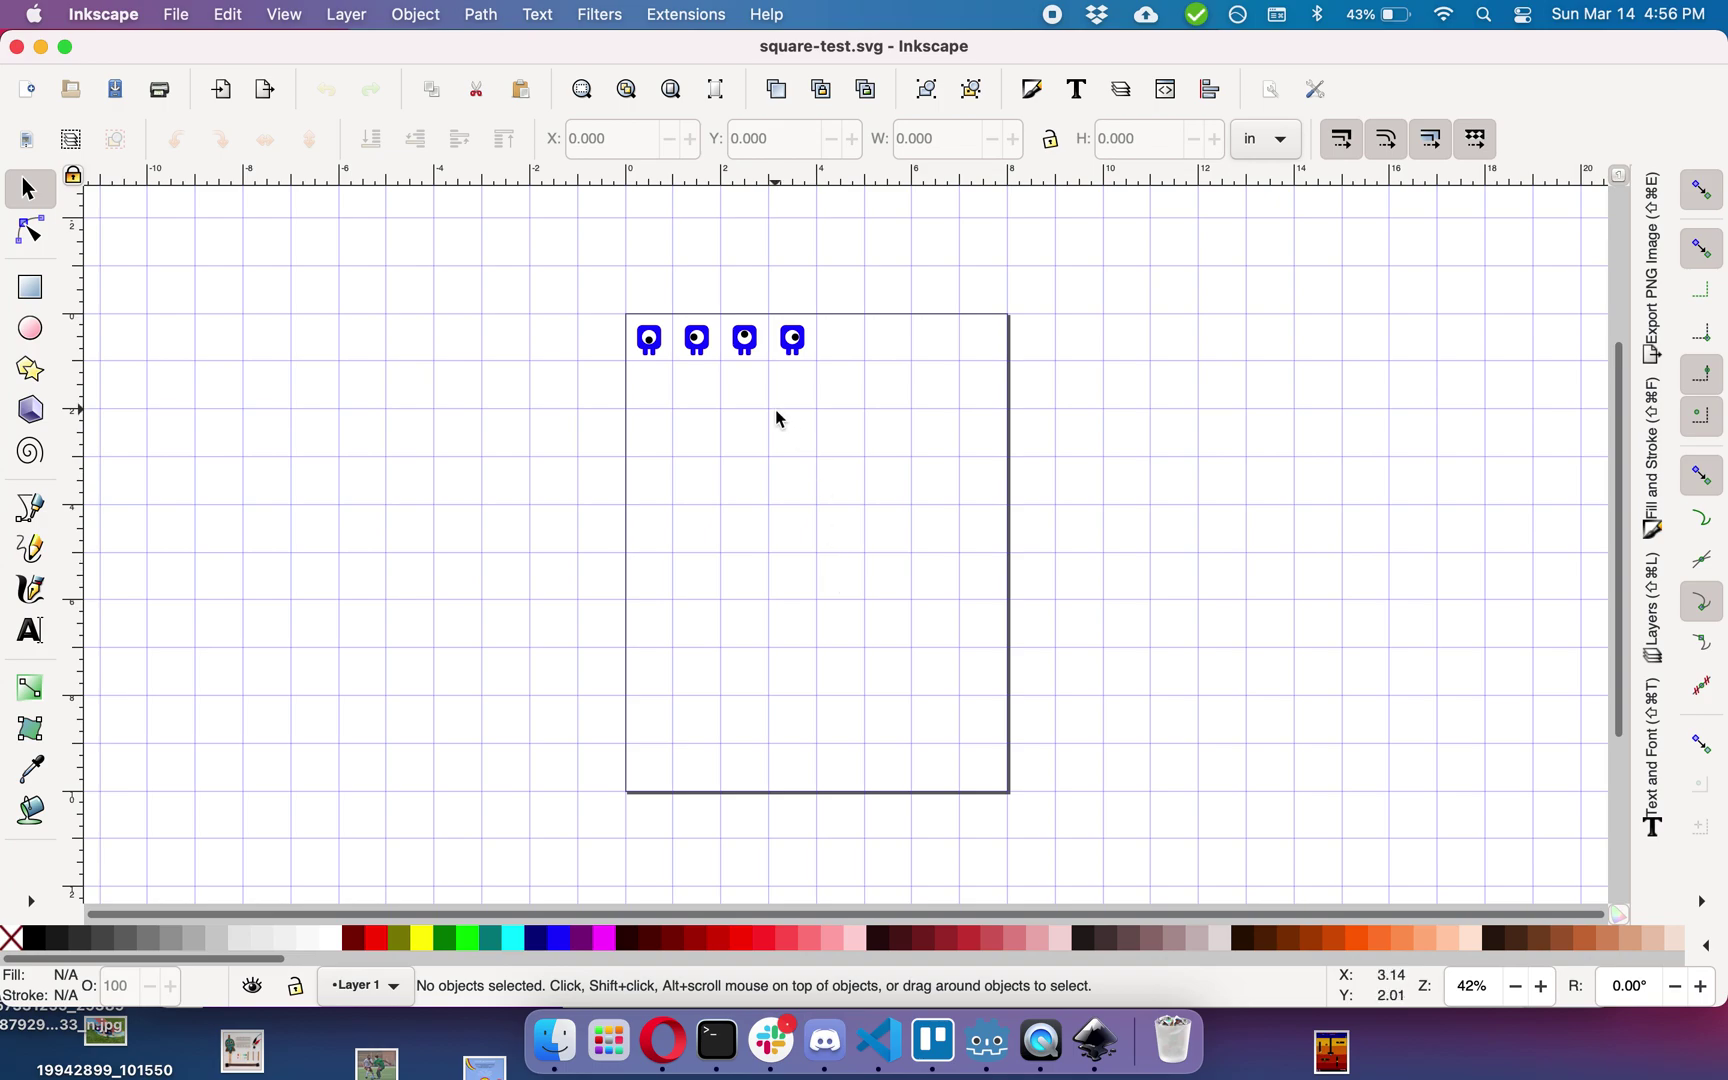
# Create a new document and close the Text and Font, Layers, Fill and Stroke, Export, Properties and Align panels
pyautogui.press('super+n')
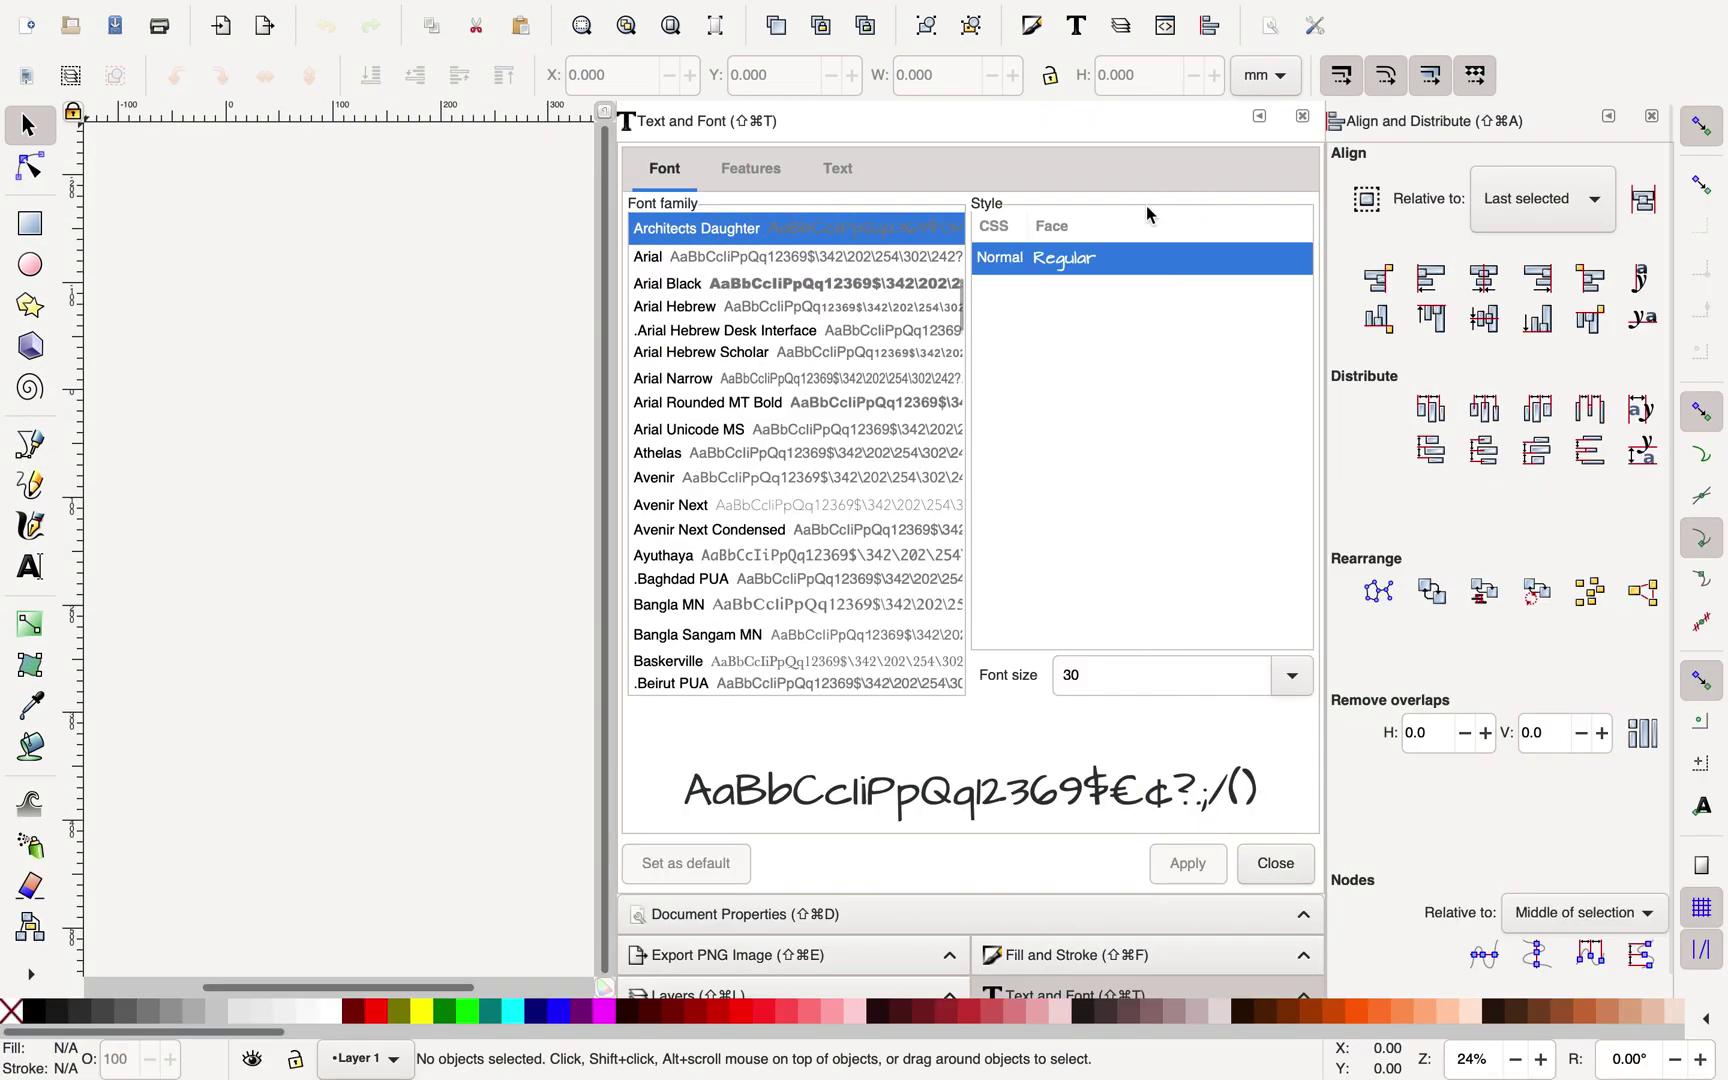
pyautogui.click(1304, 118)
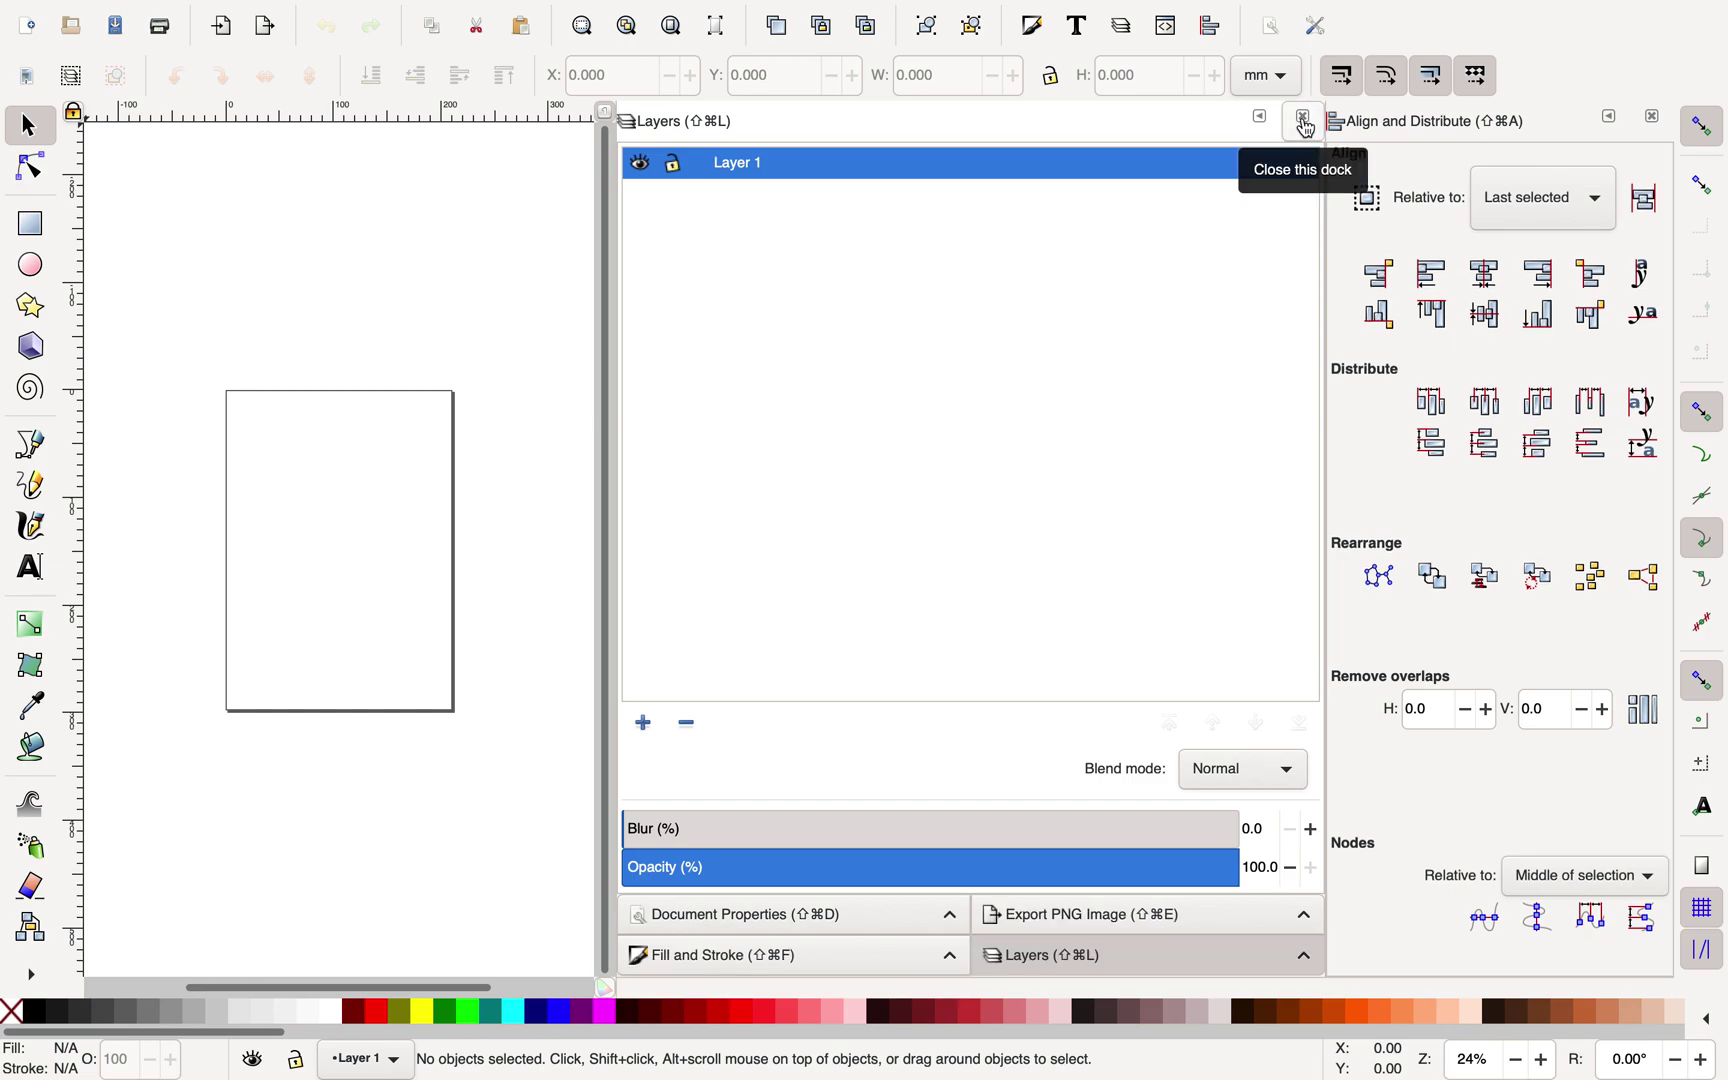
pyautogui.click(1306, 124)
pyautogui.click(1304, 120)
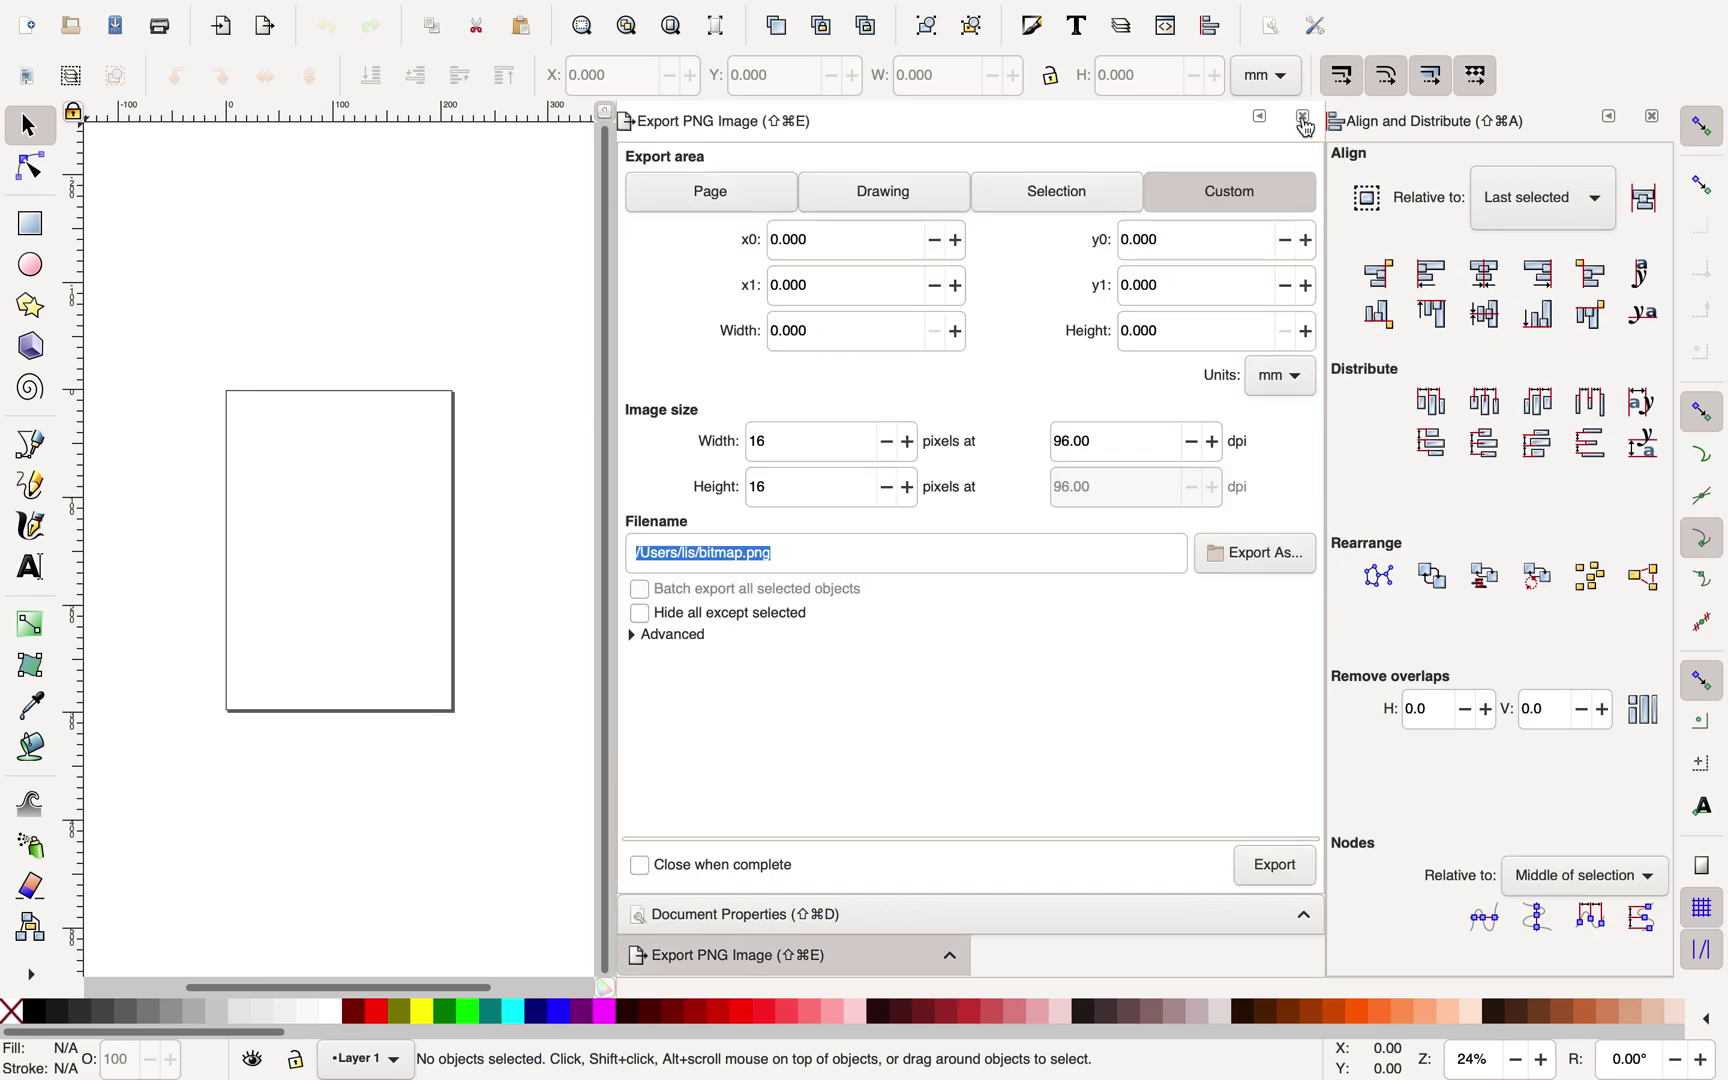
pyautogui.click(1304, 120)
pyautogui.click(1304, 120)
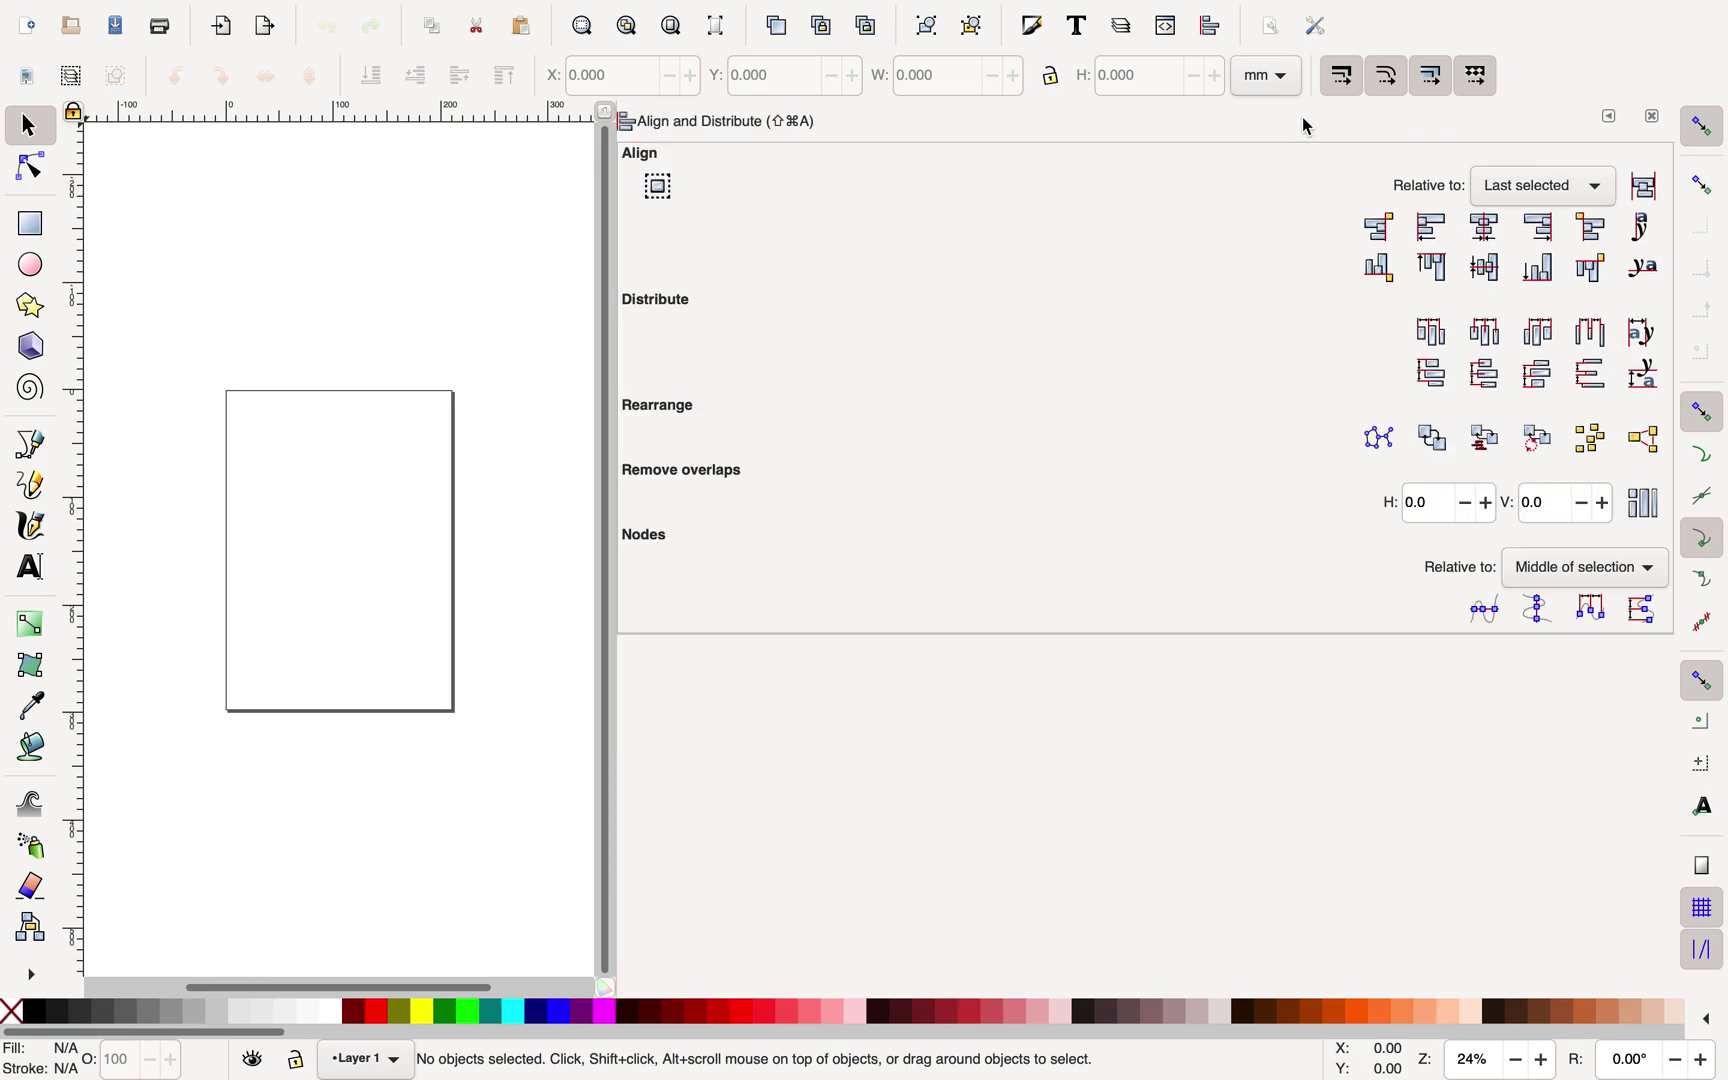
pyautogui.click(1652, 117)
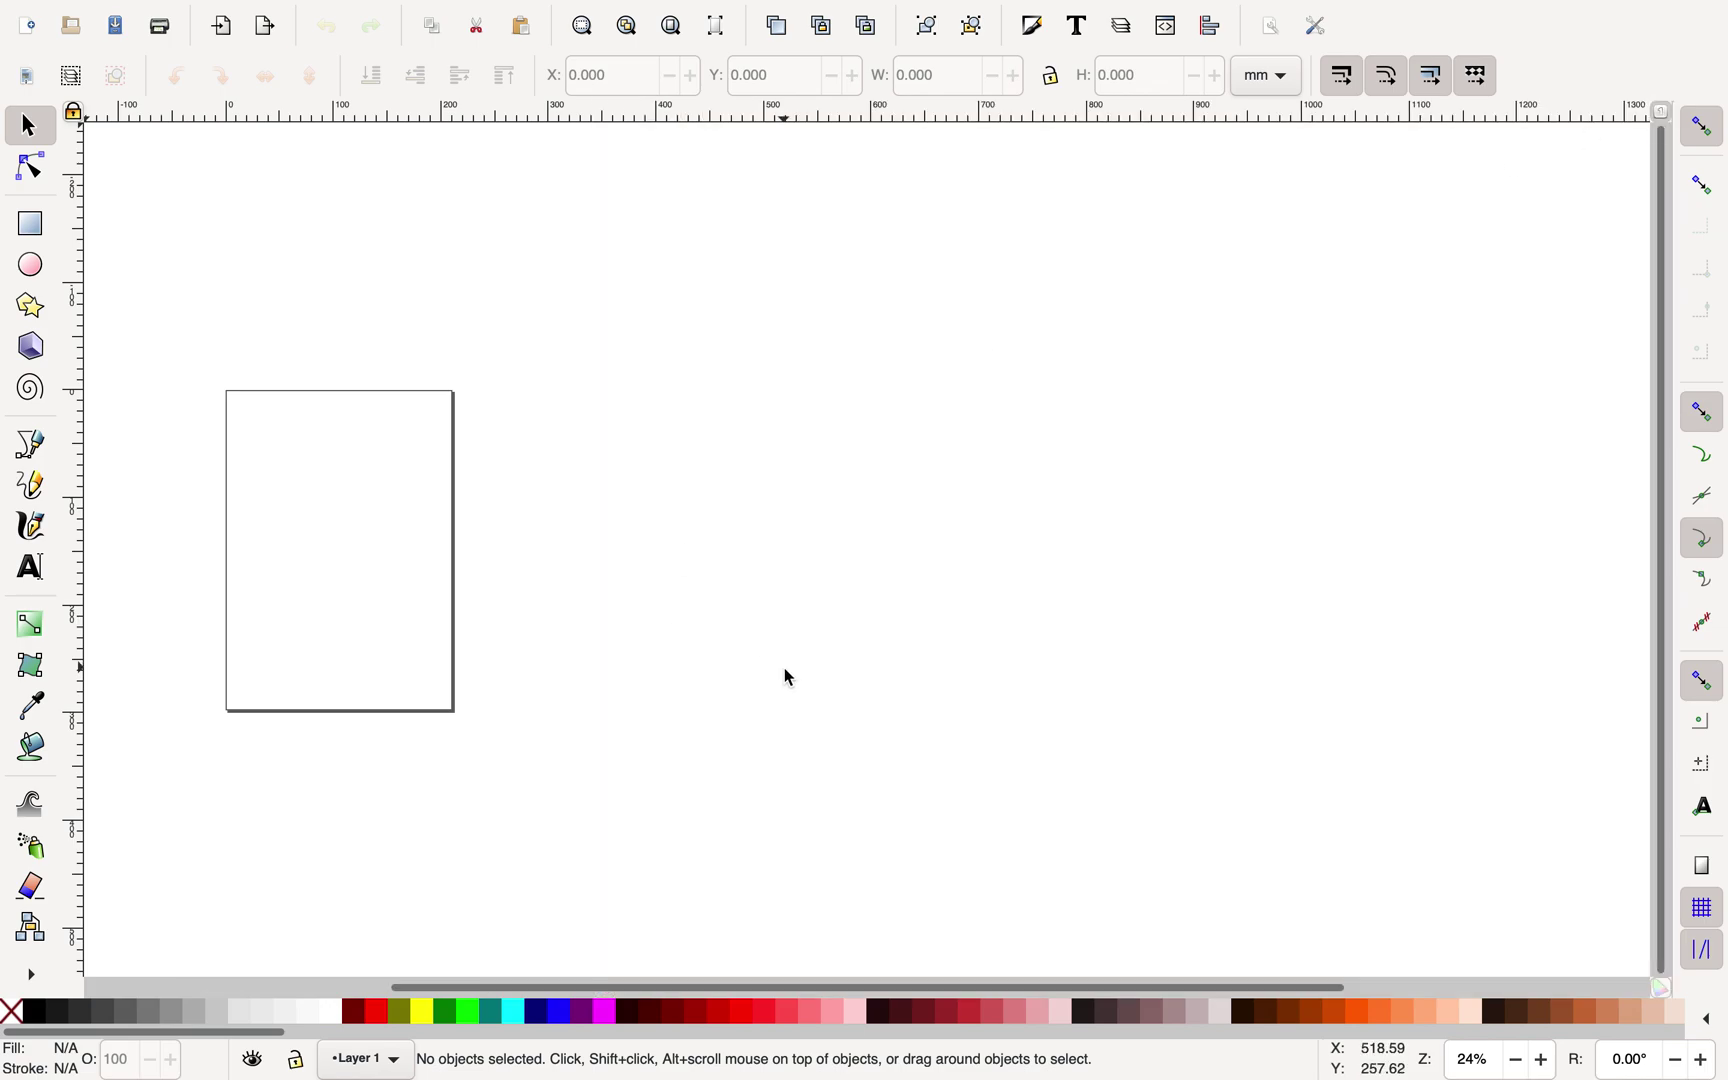
pyautogui.hscroll(-5, 798, 671)
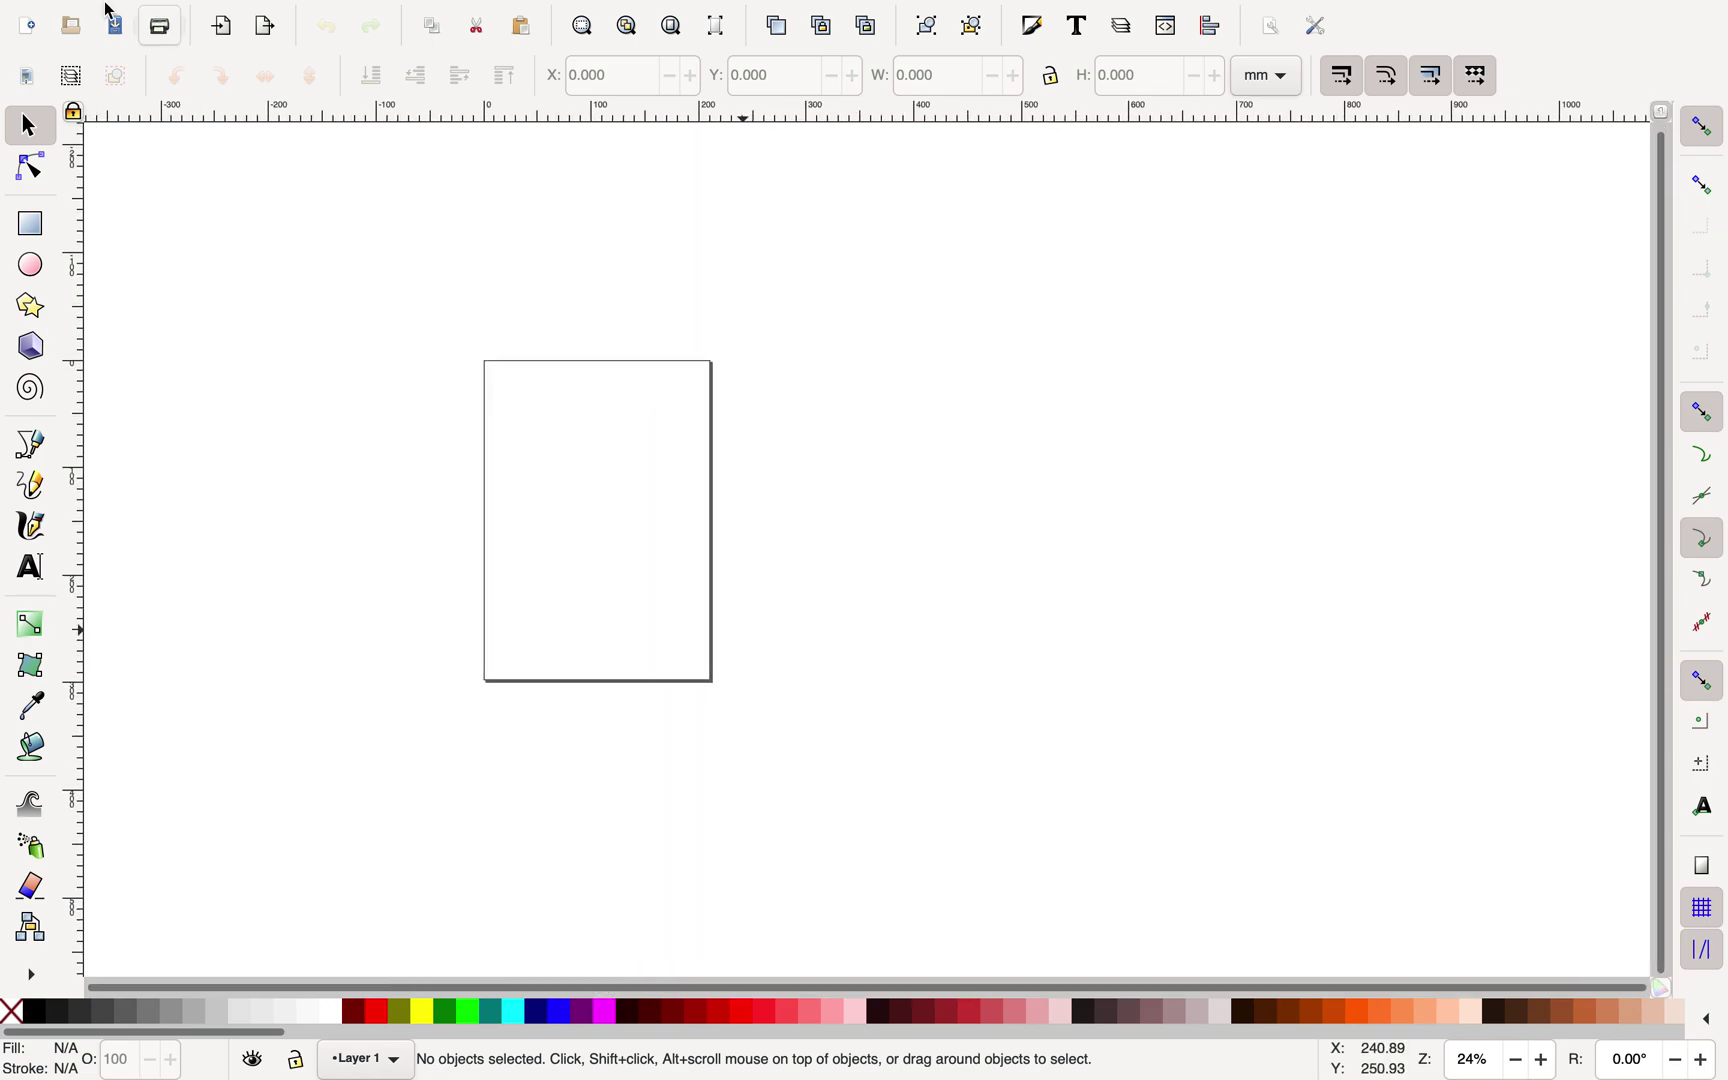
# In File > Document Properties, set the display units to inches
pyautogui.moveTo(120, 10)
pyautogui.click(176, 14)
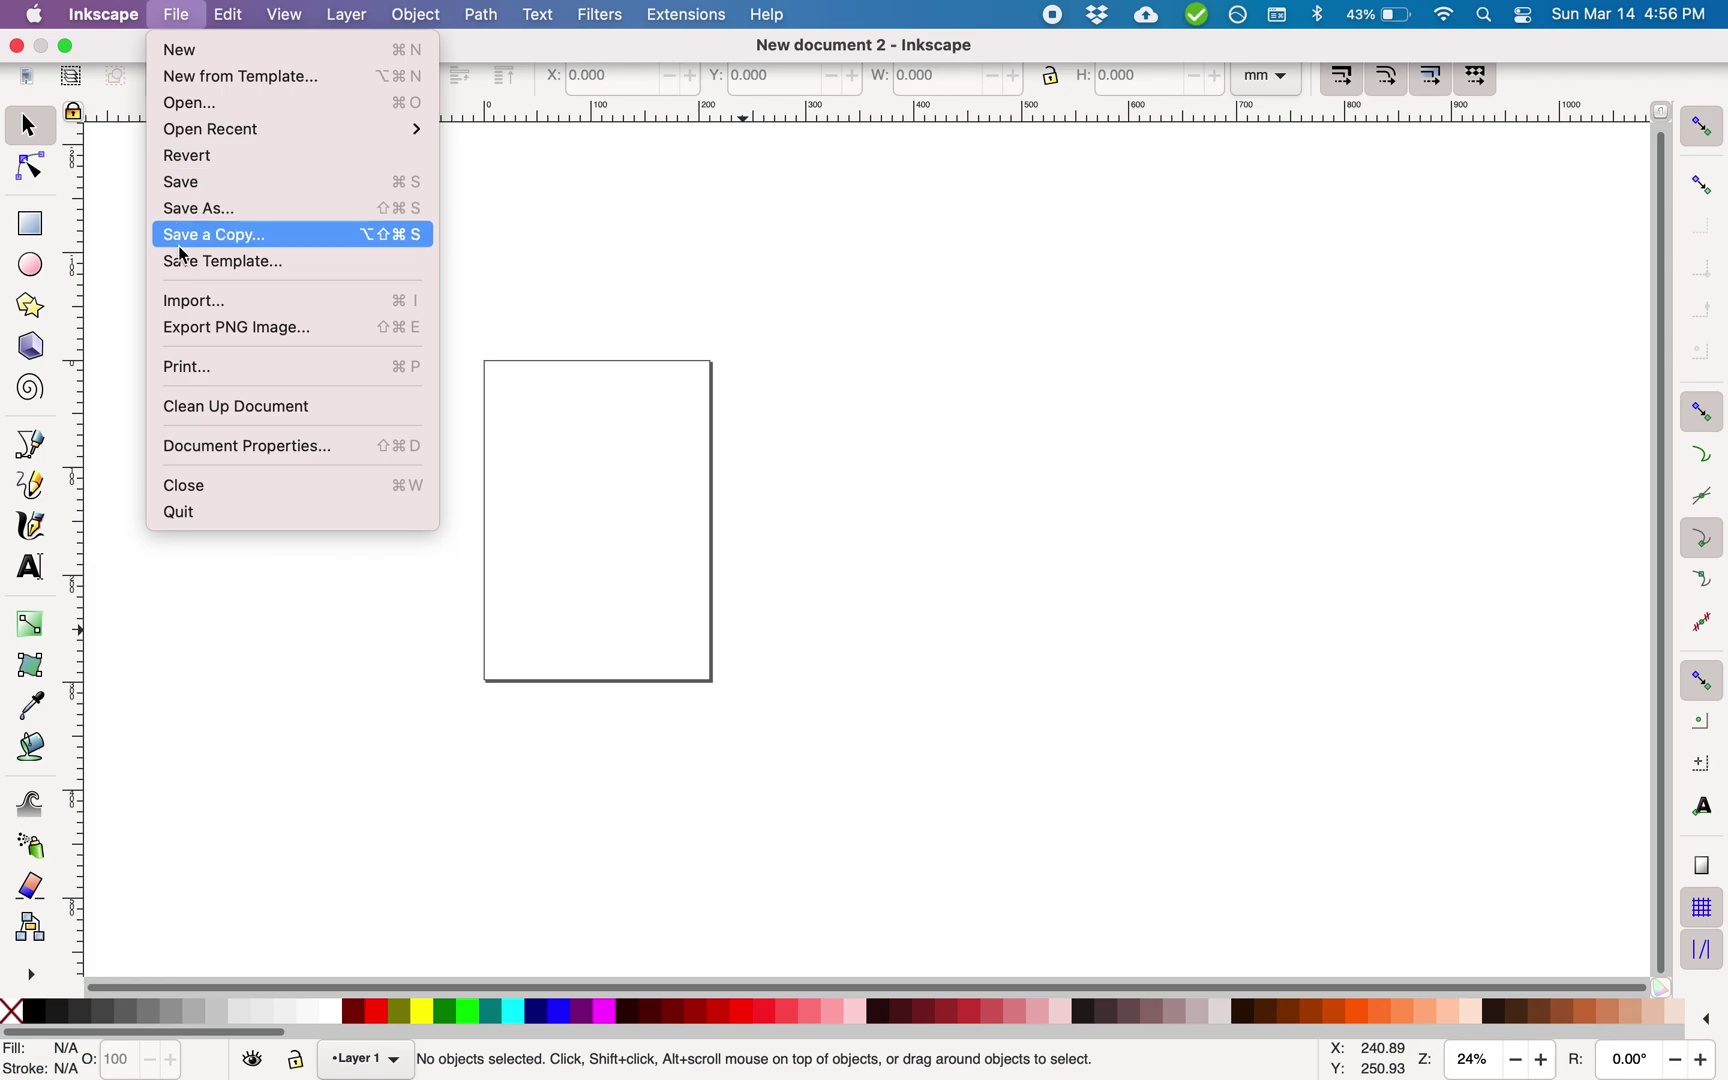
pyautogui.click(214, 445)
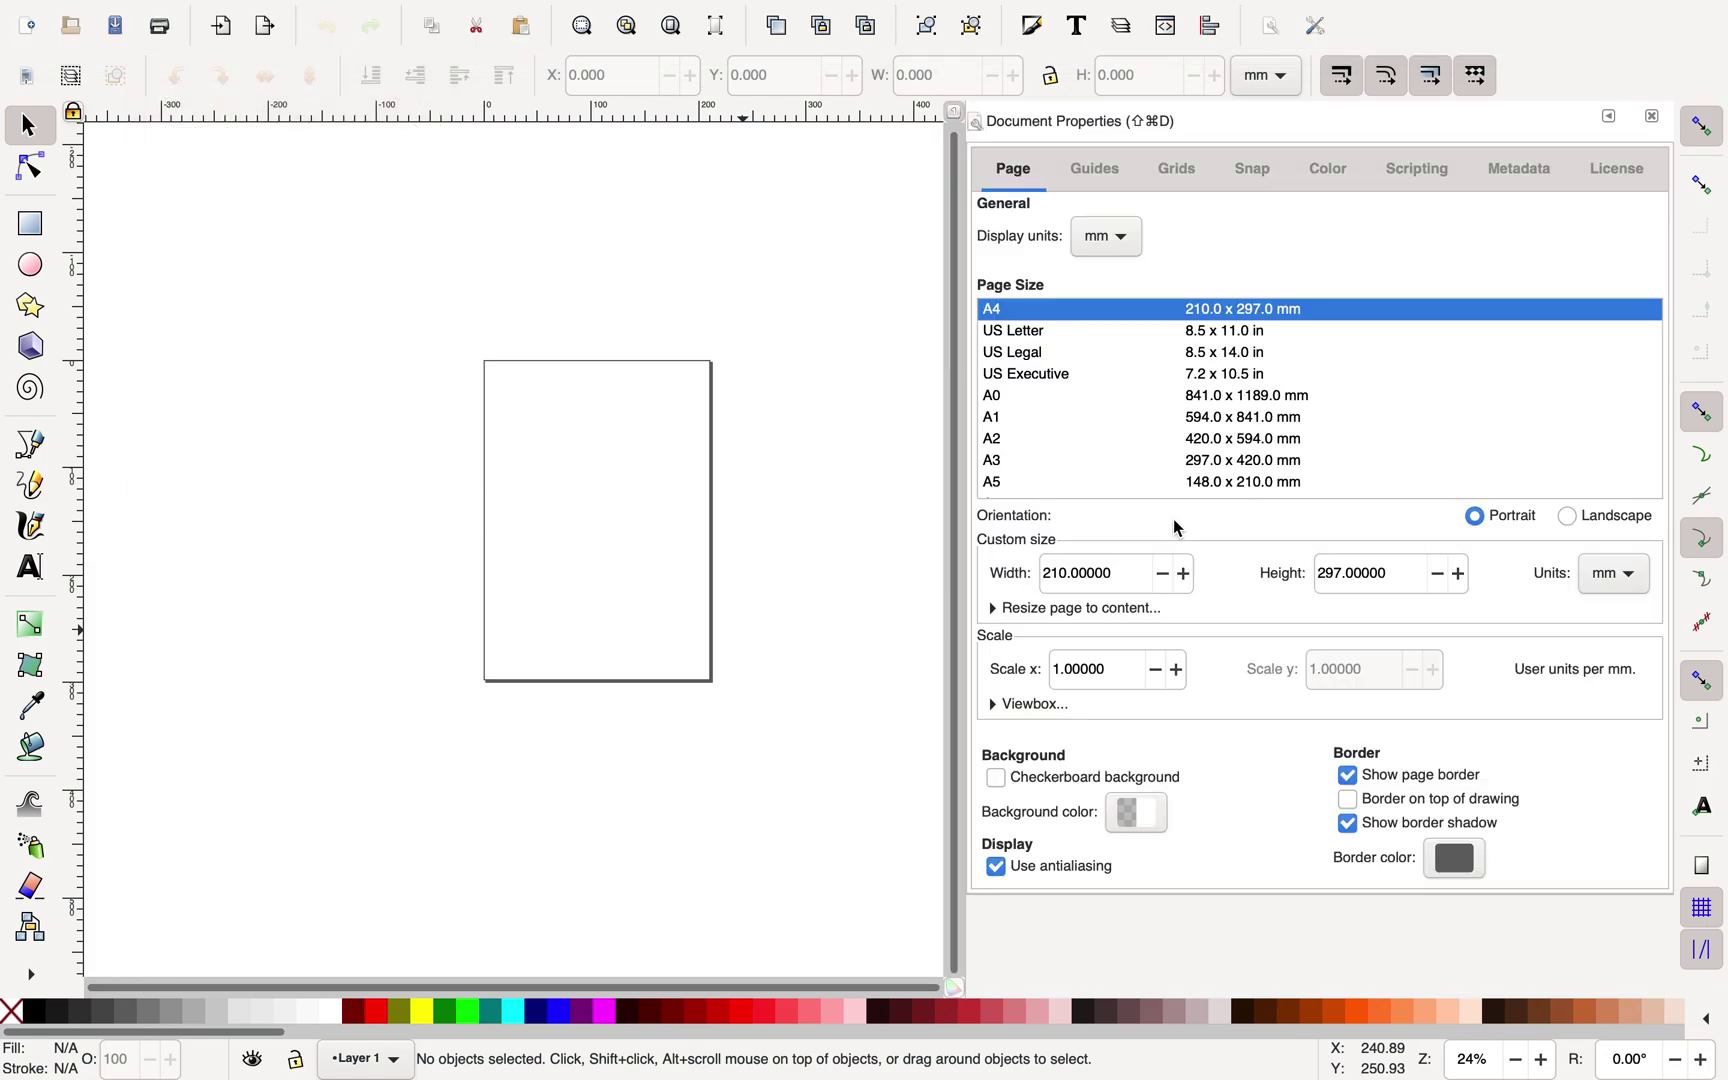
pyautogui.click(1614, 578)
pyautogui.click(1614, 578)
pyautogui.click(1105, 237)
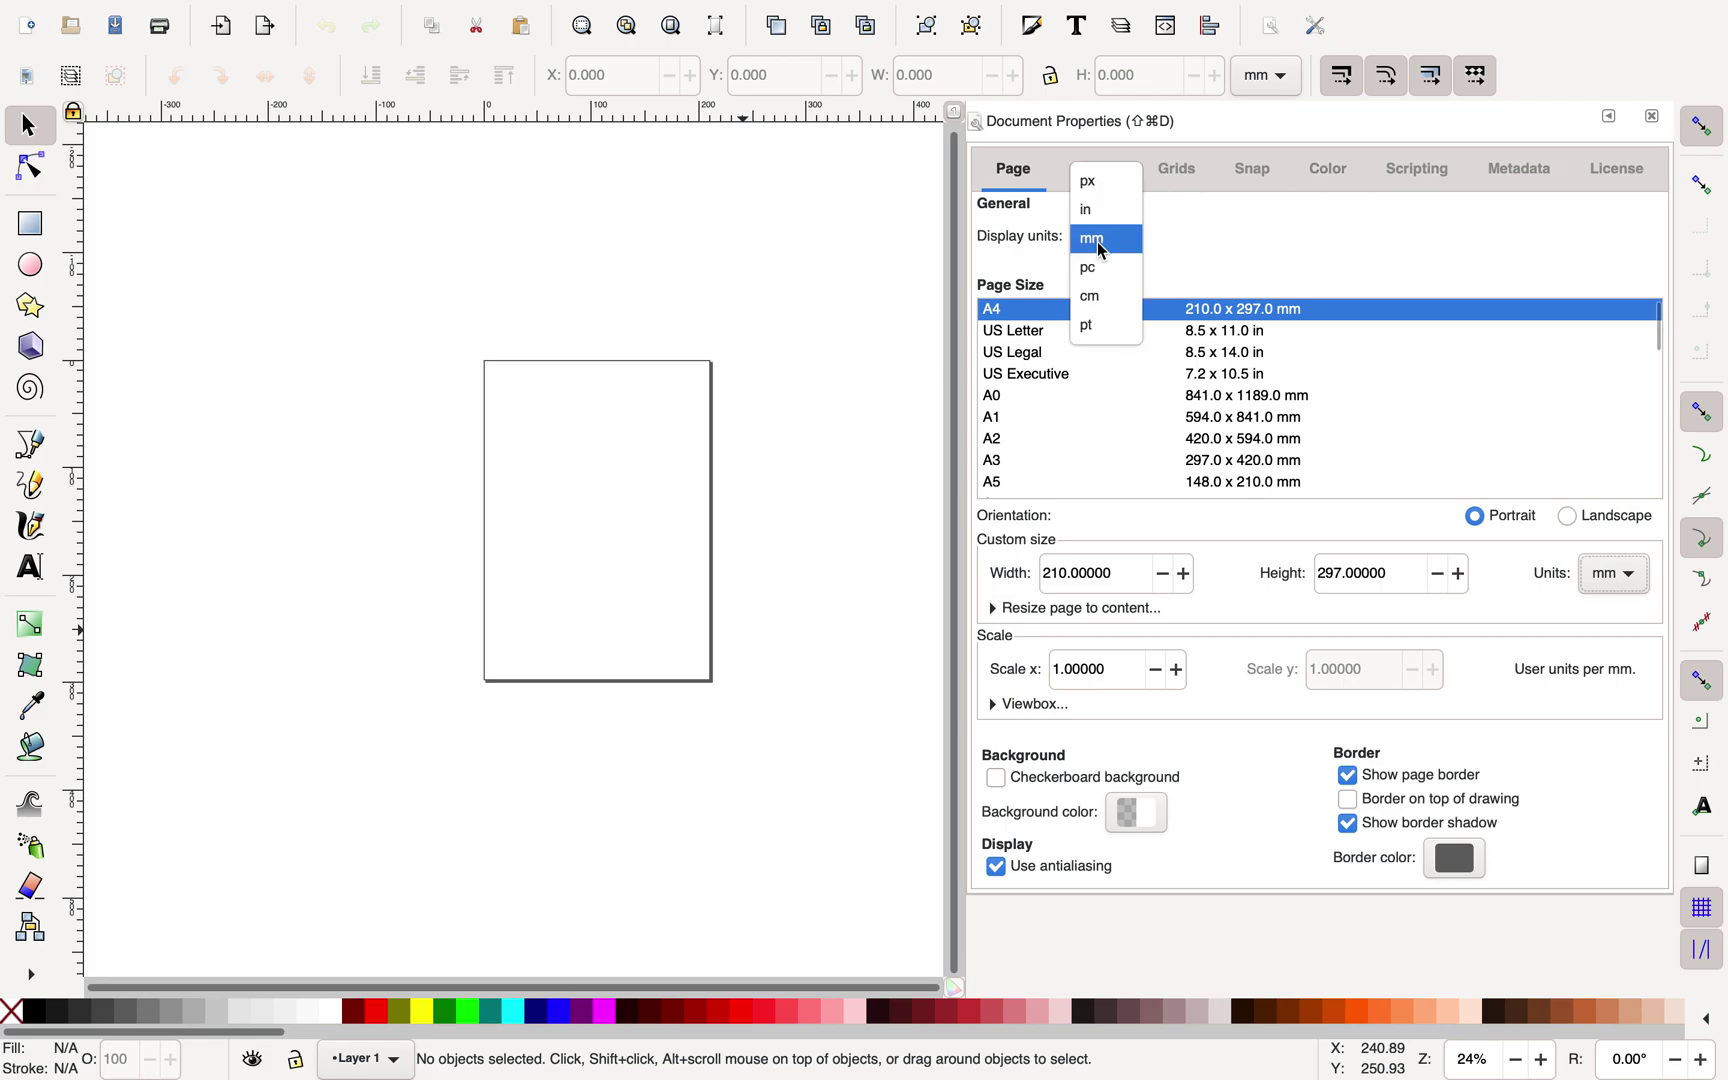
pyautogui.click(1083, 218)
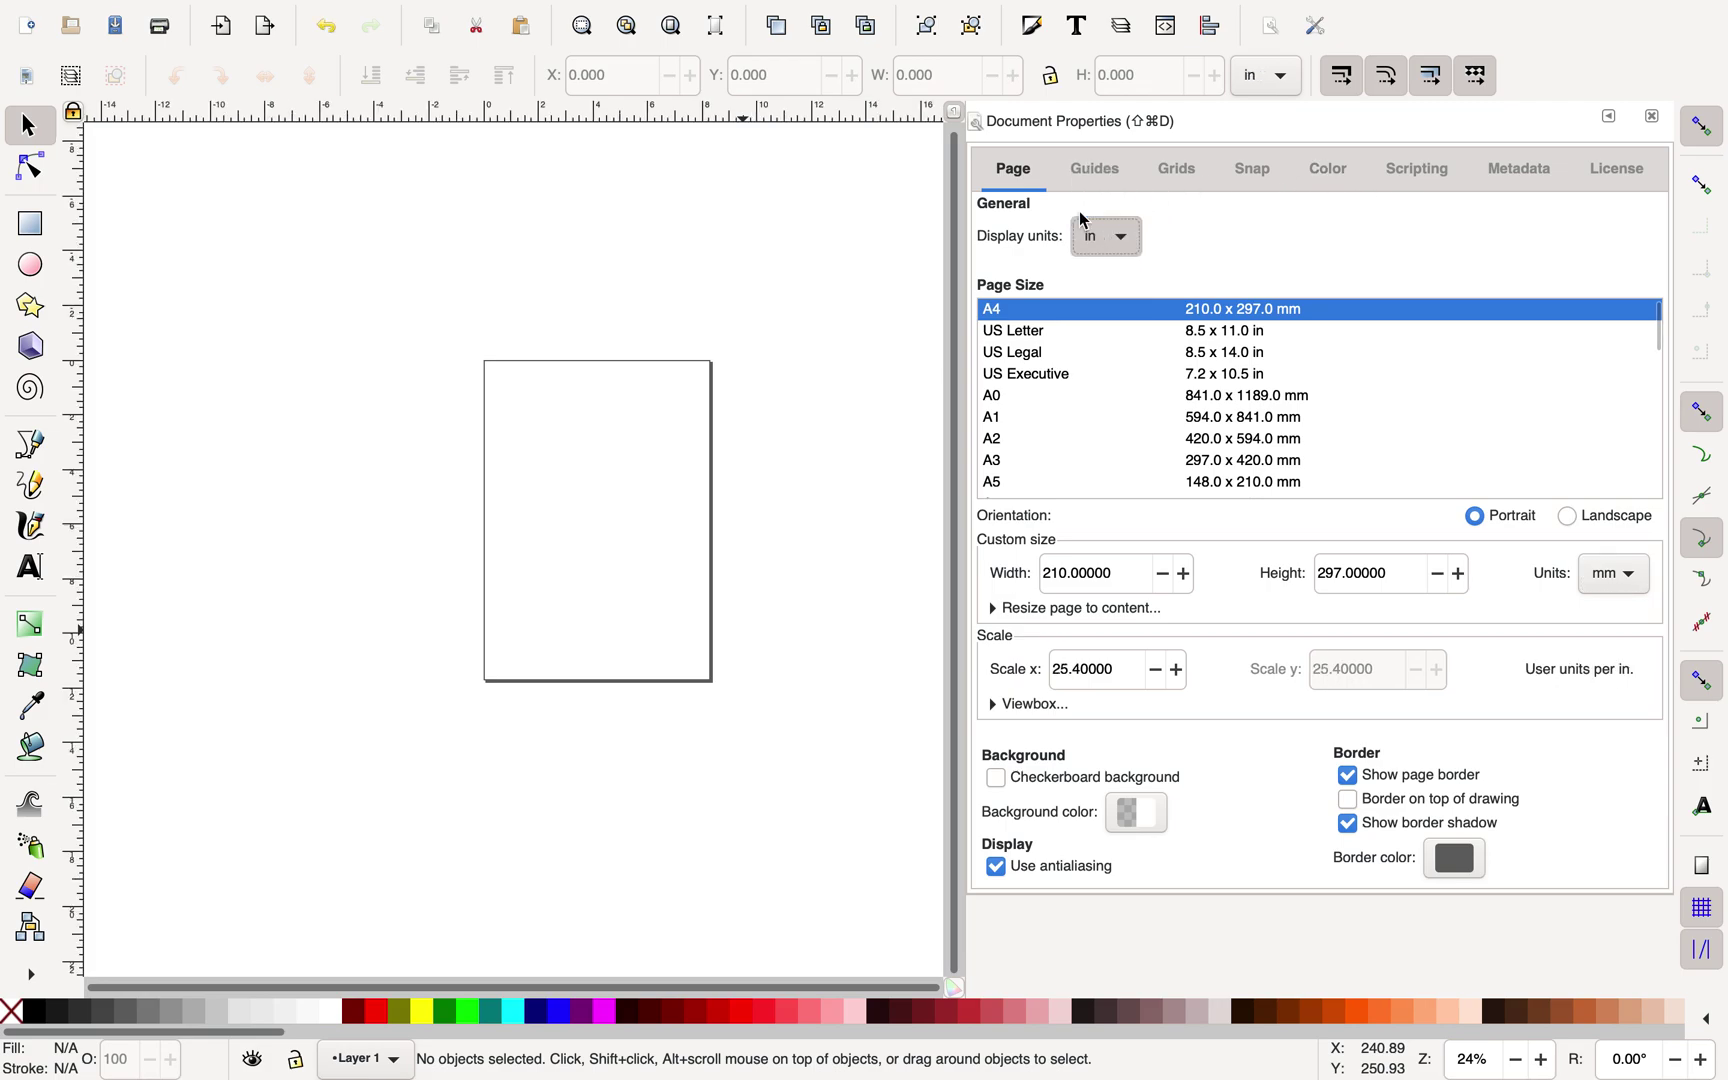
# Switch page size units to inches and resize the page to 8 × 12 in
pyautogui.tripleClick(1062, 573)
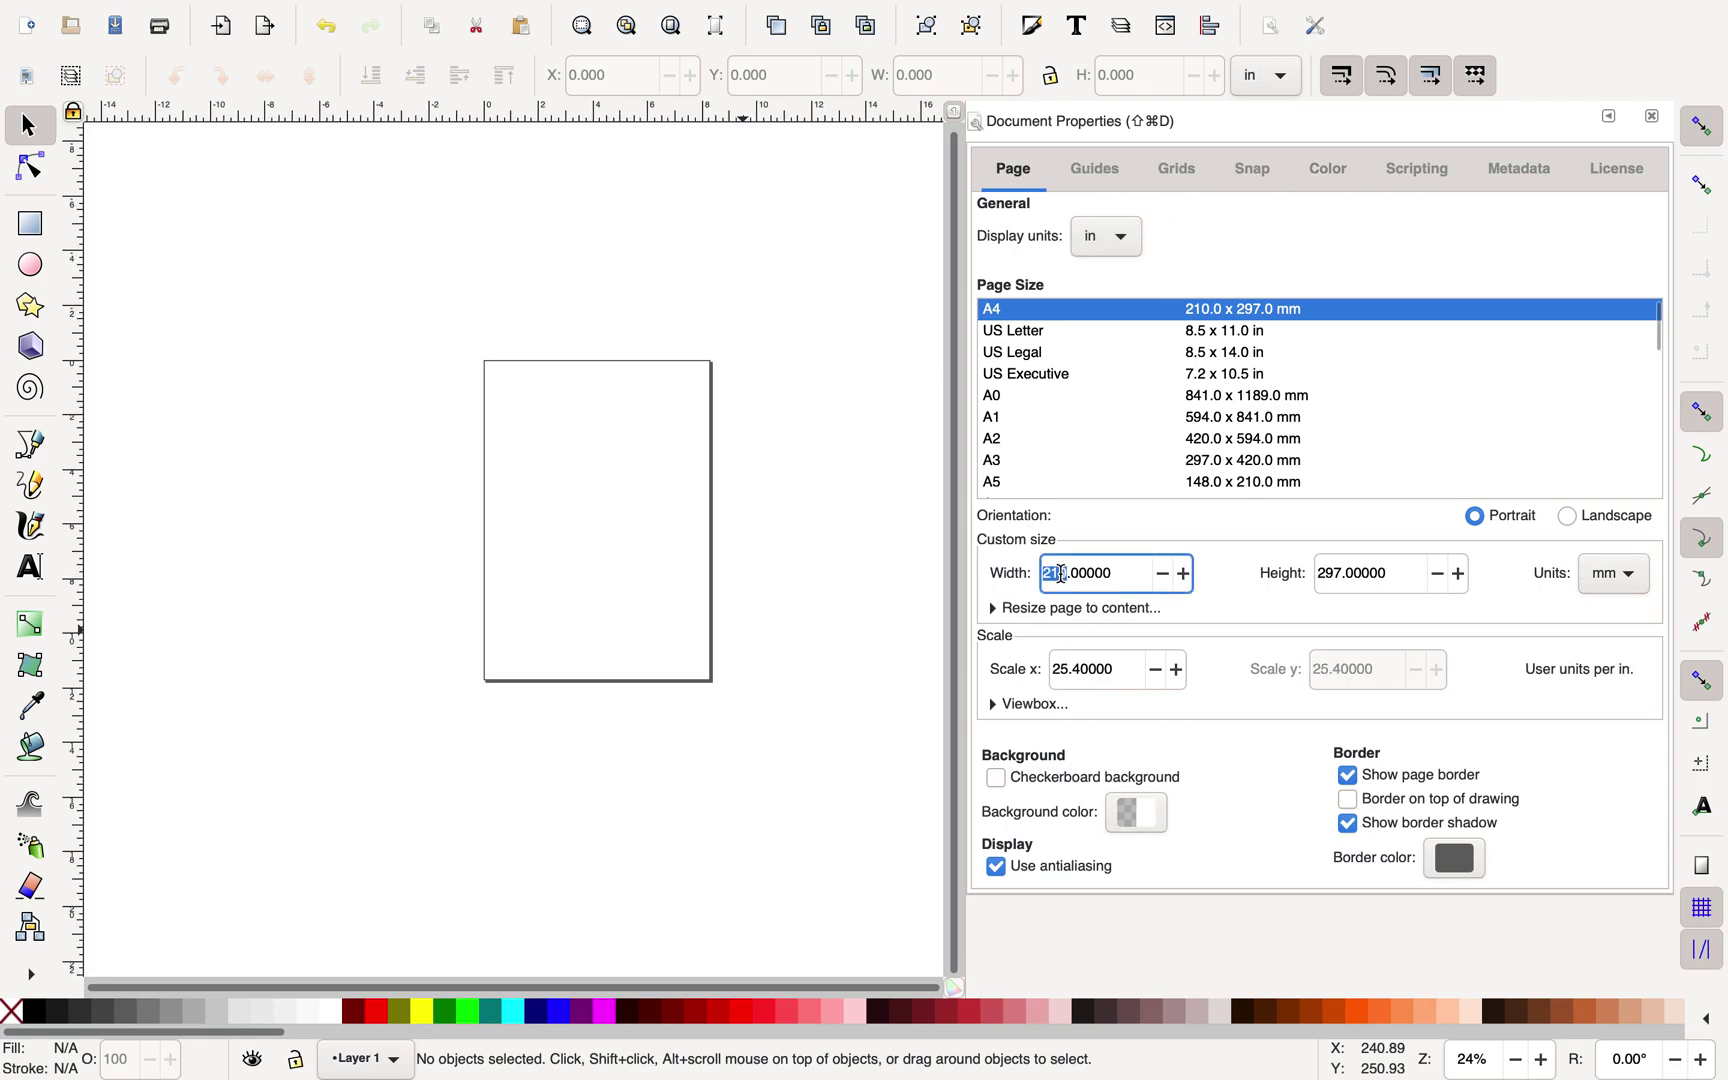
pyautogui.click(1613, 573)
pyautogui.click(1611, 551)
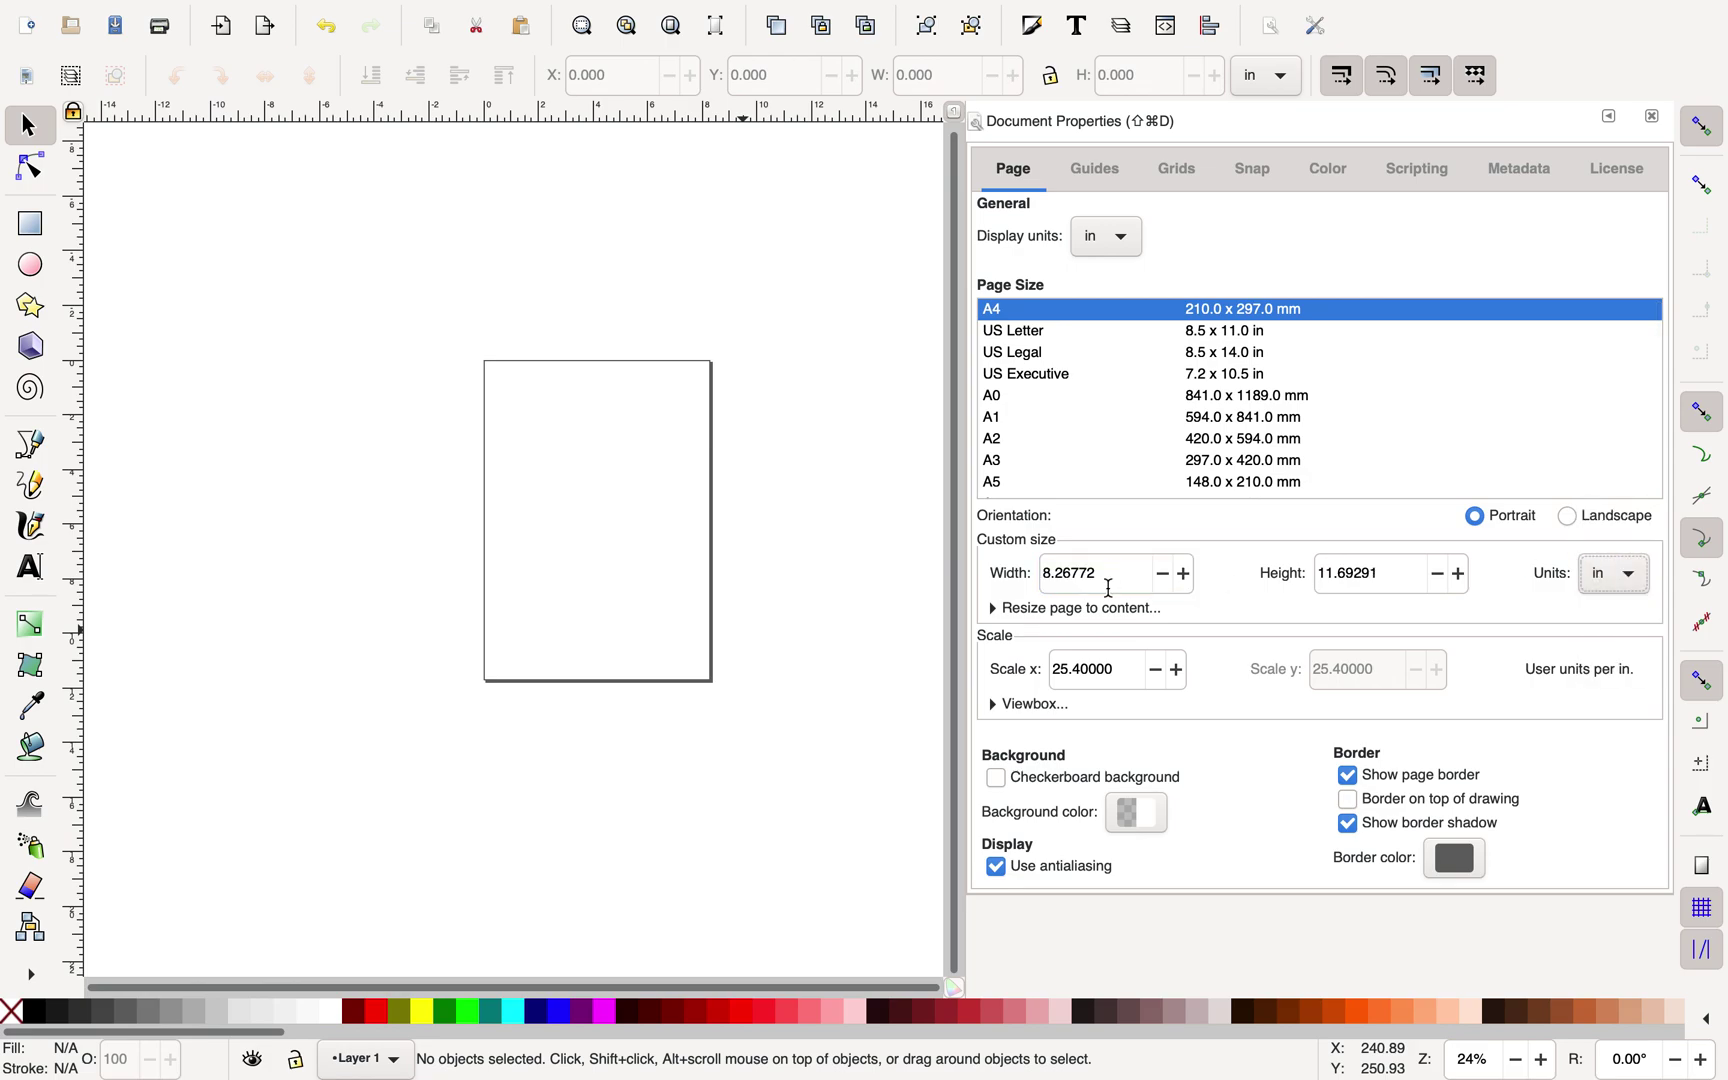
pyautogui.doubleClick(1070, 576)
pyautogui.write('8')
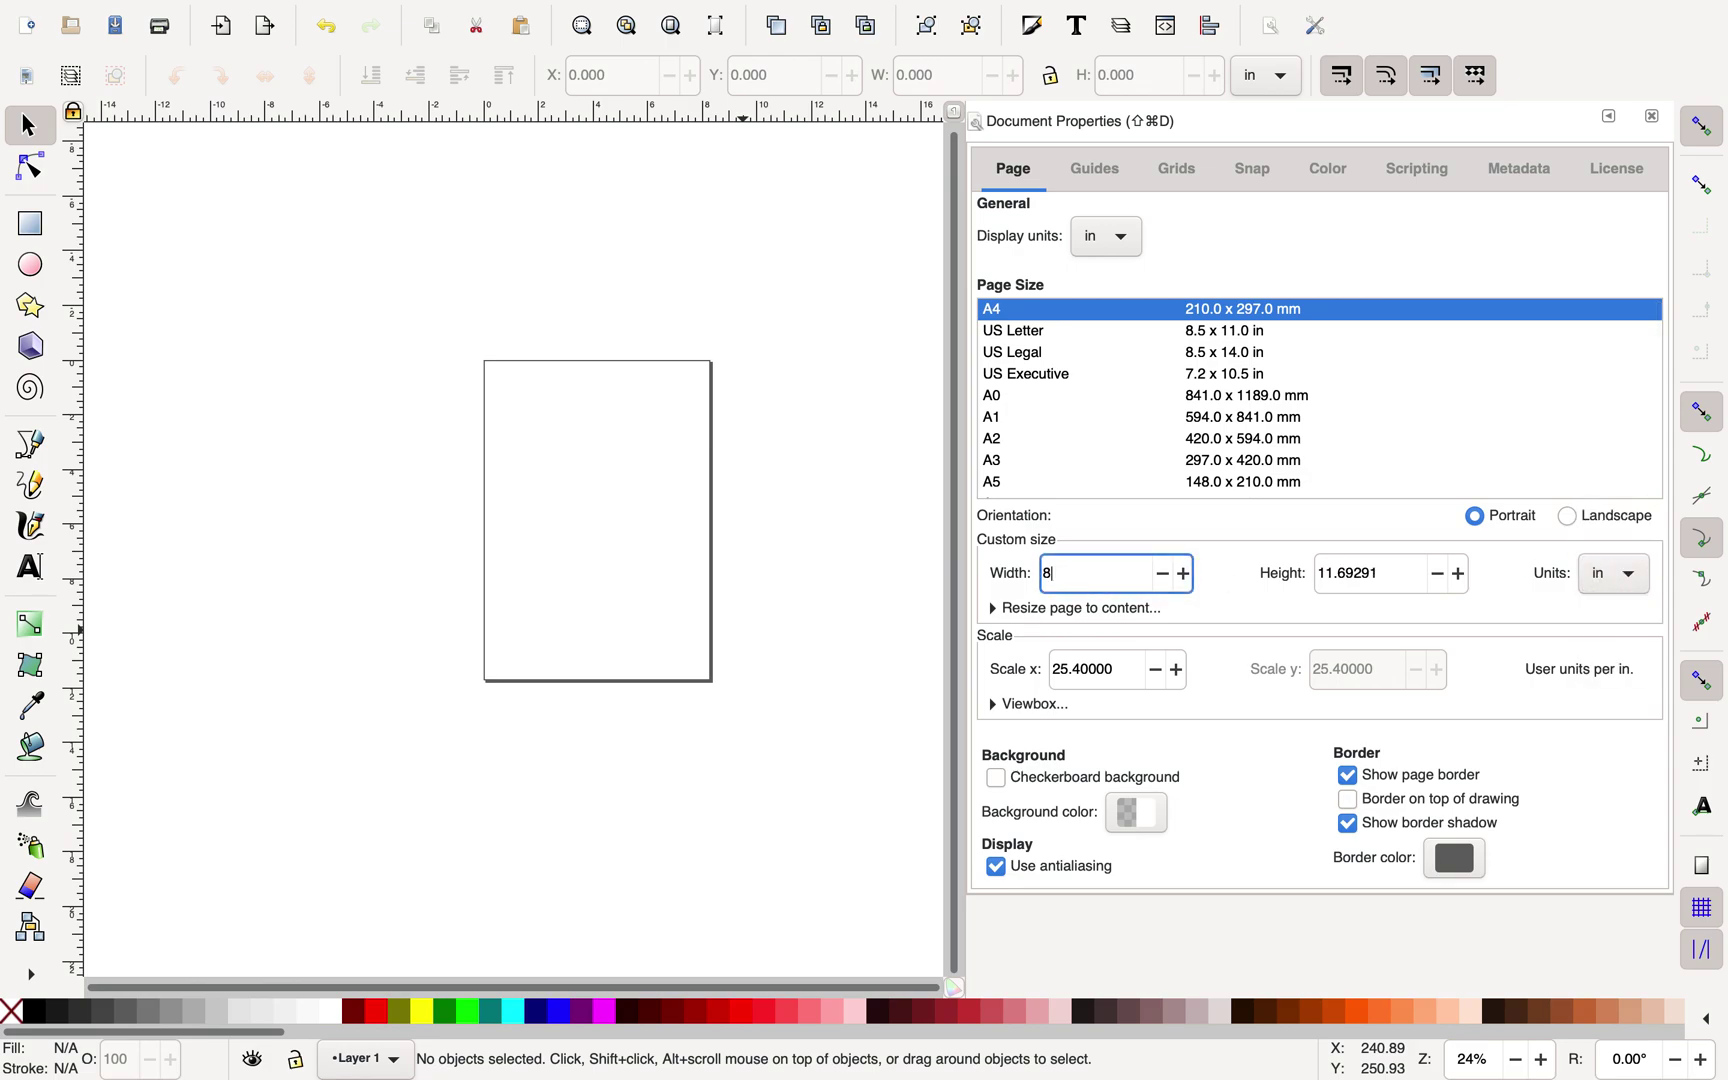
pyautogui.tripleClick(1336, 575)
pyautogui.write('12')
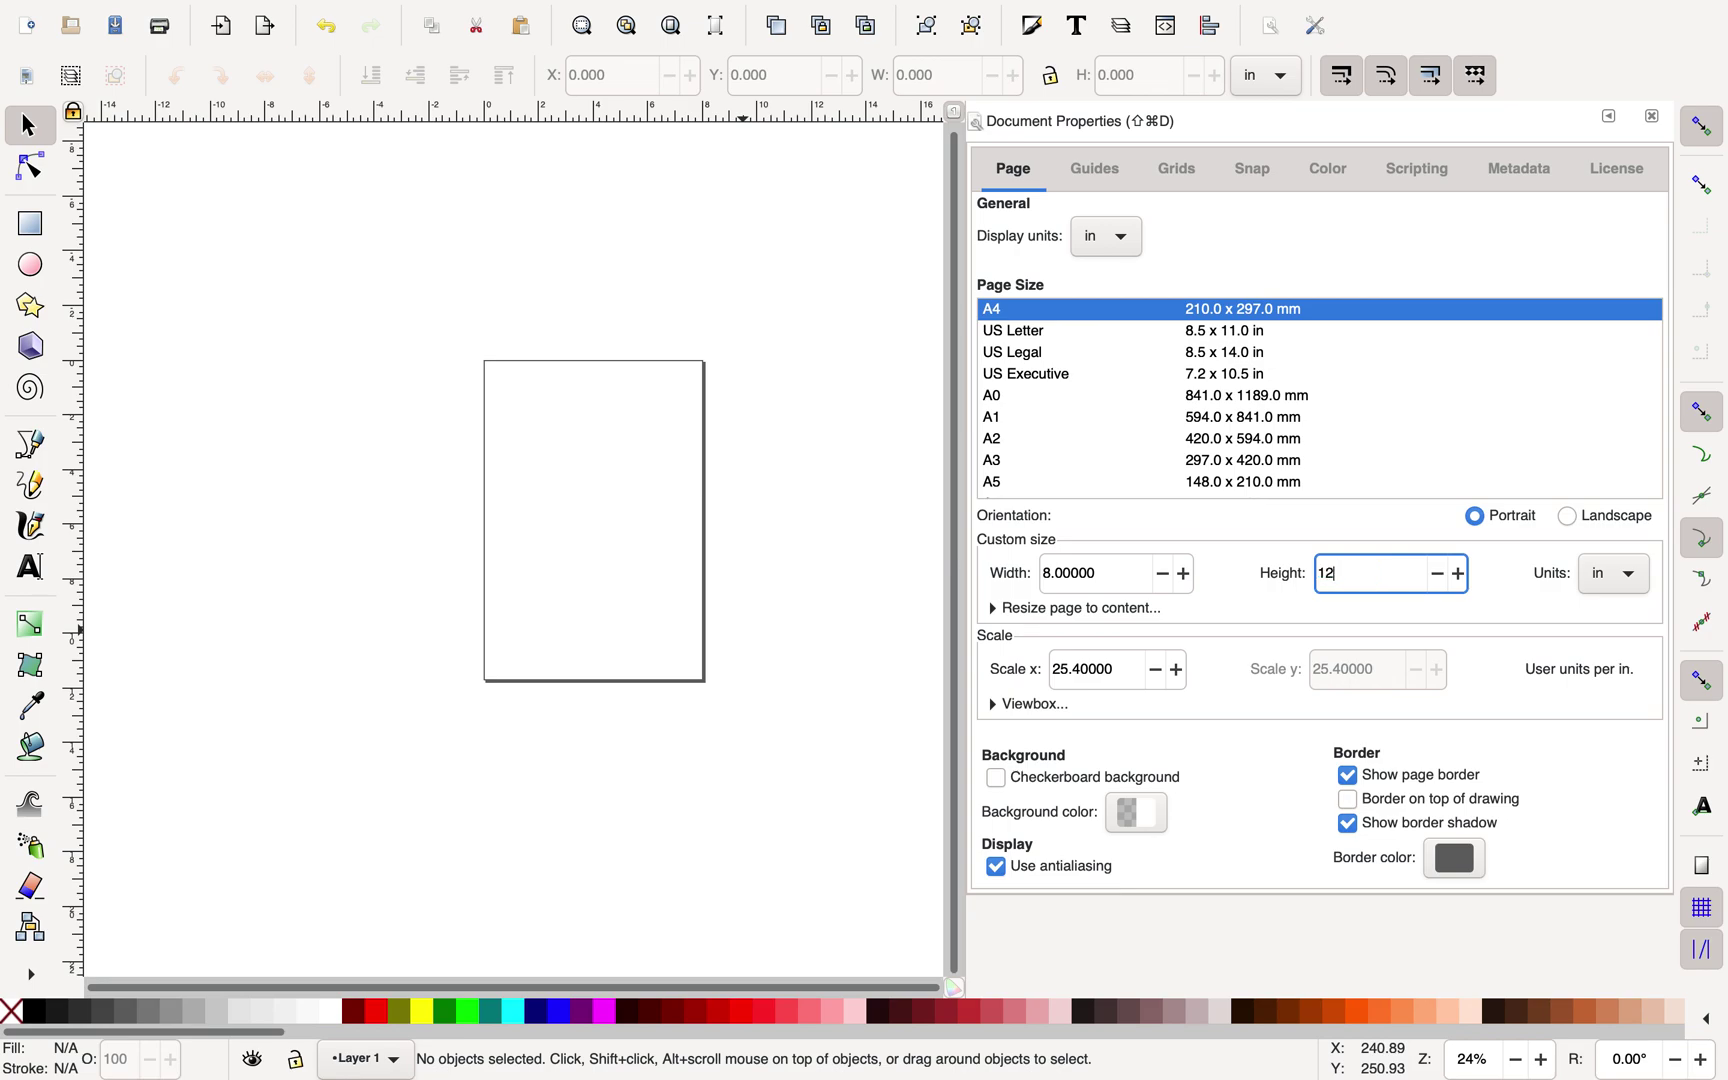
pyautogui.press('Return')
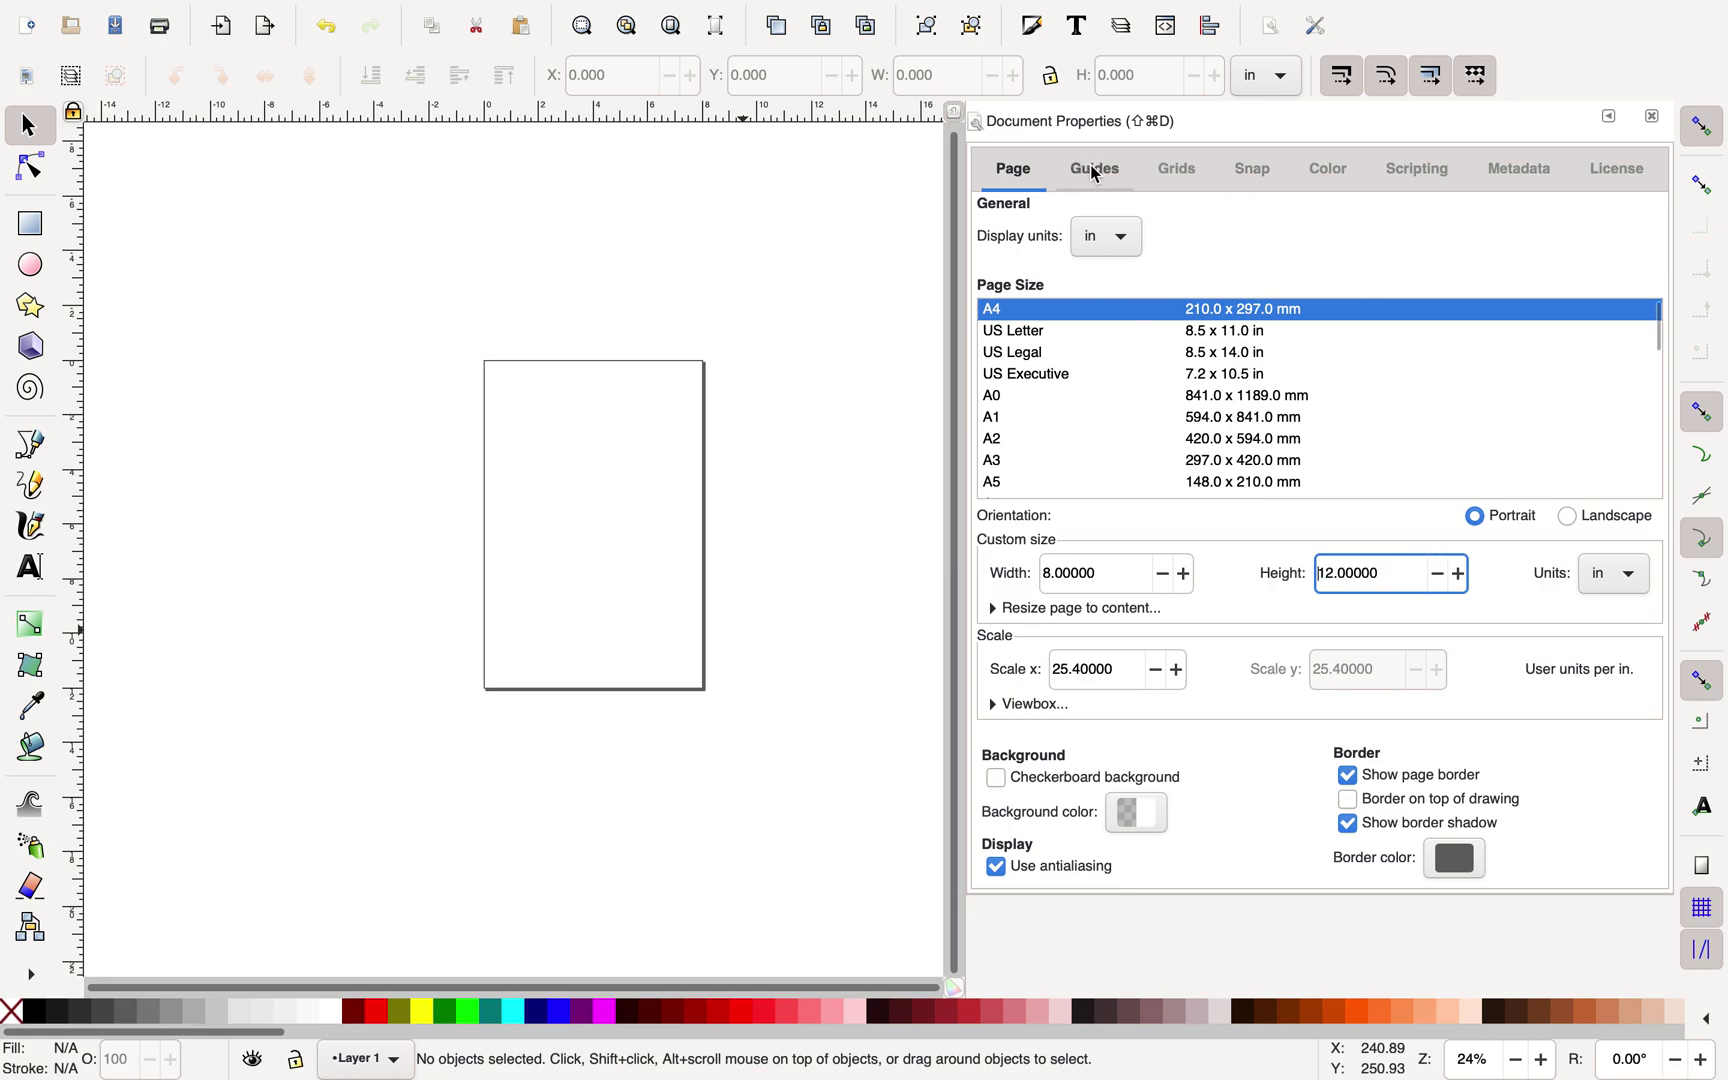
# Create a new rectangular grid with 8 px horizontal spacing
pyautogui.click(1178, 172)
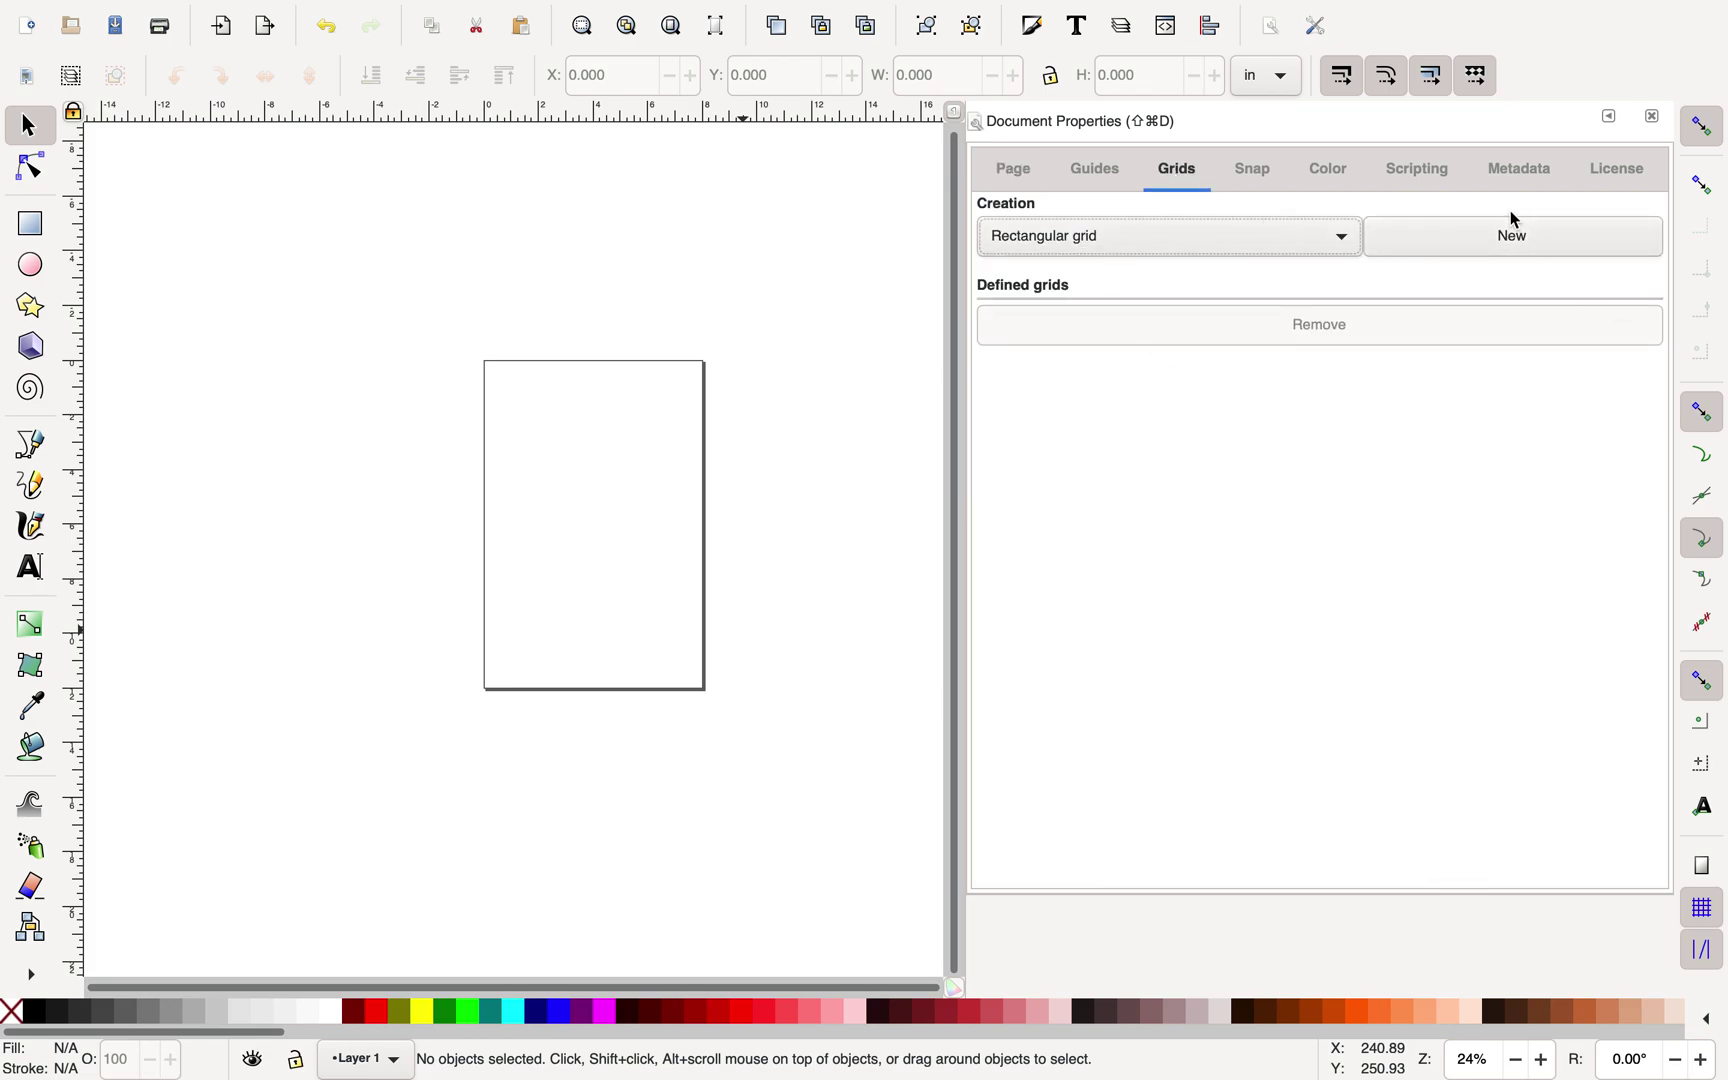
pyautogui.click(1501, 244)
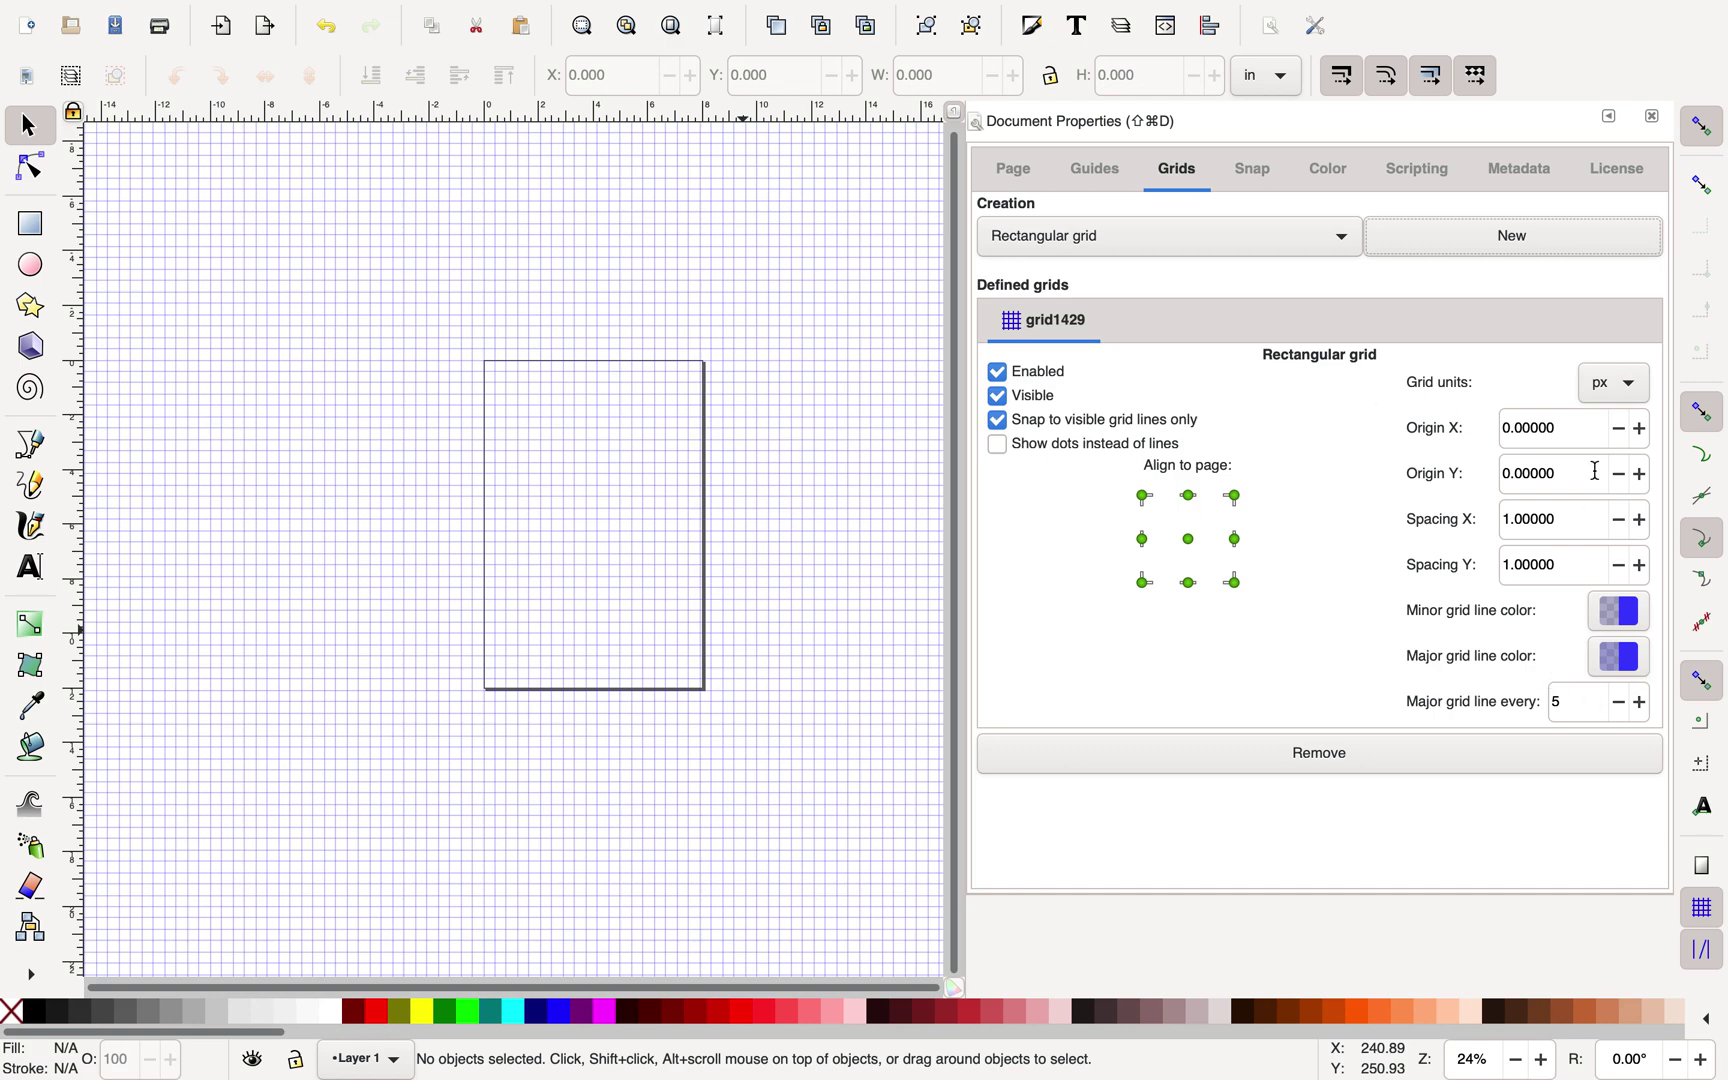
pyautogui.doubleClick(1527, 521)
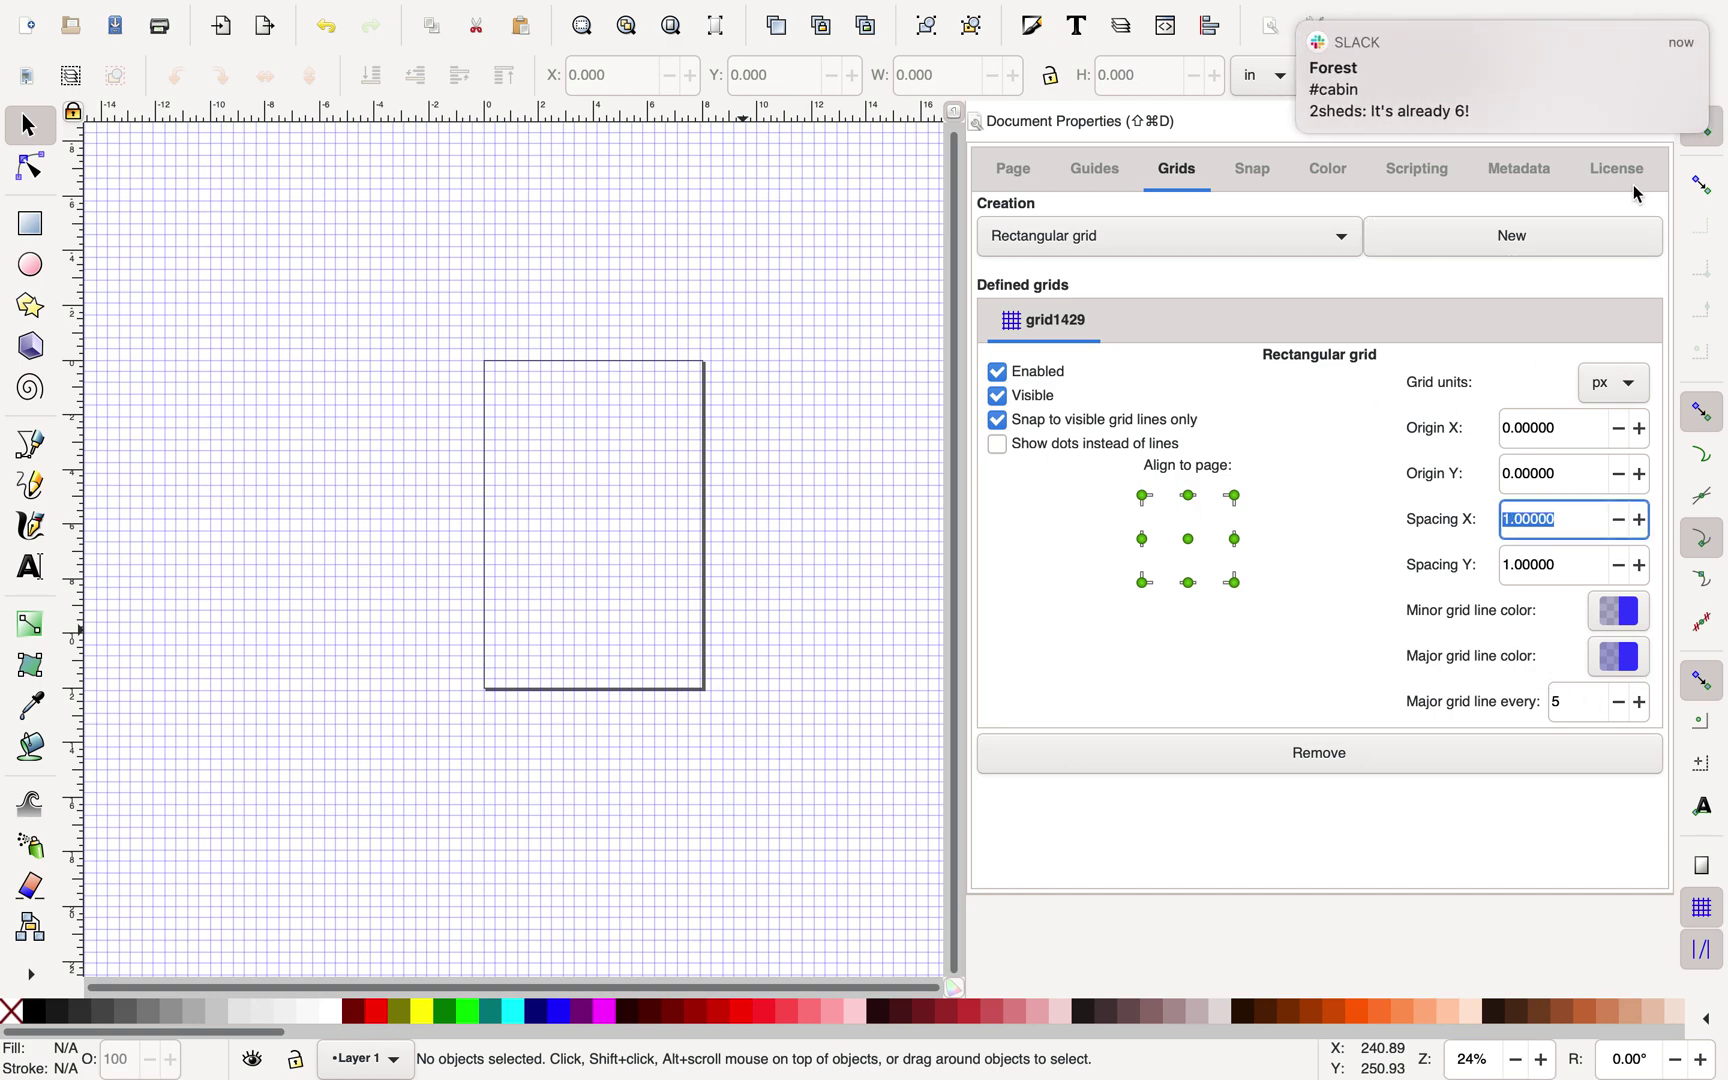
pyautogui.write('8')
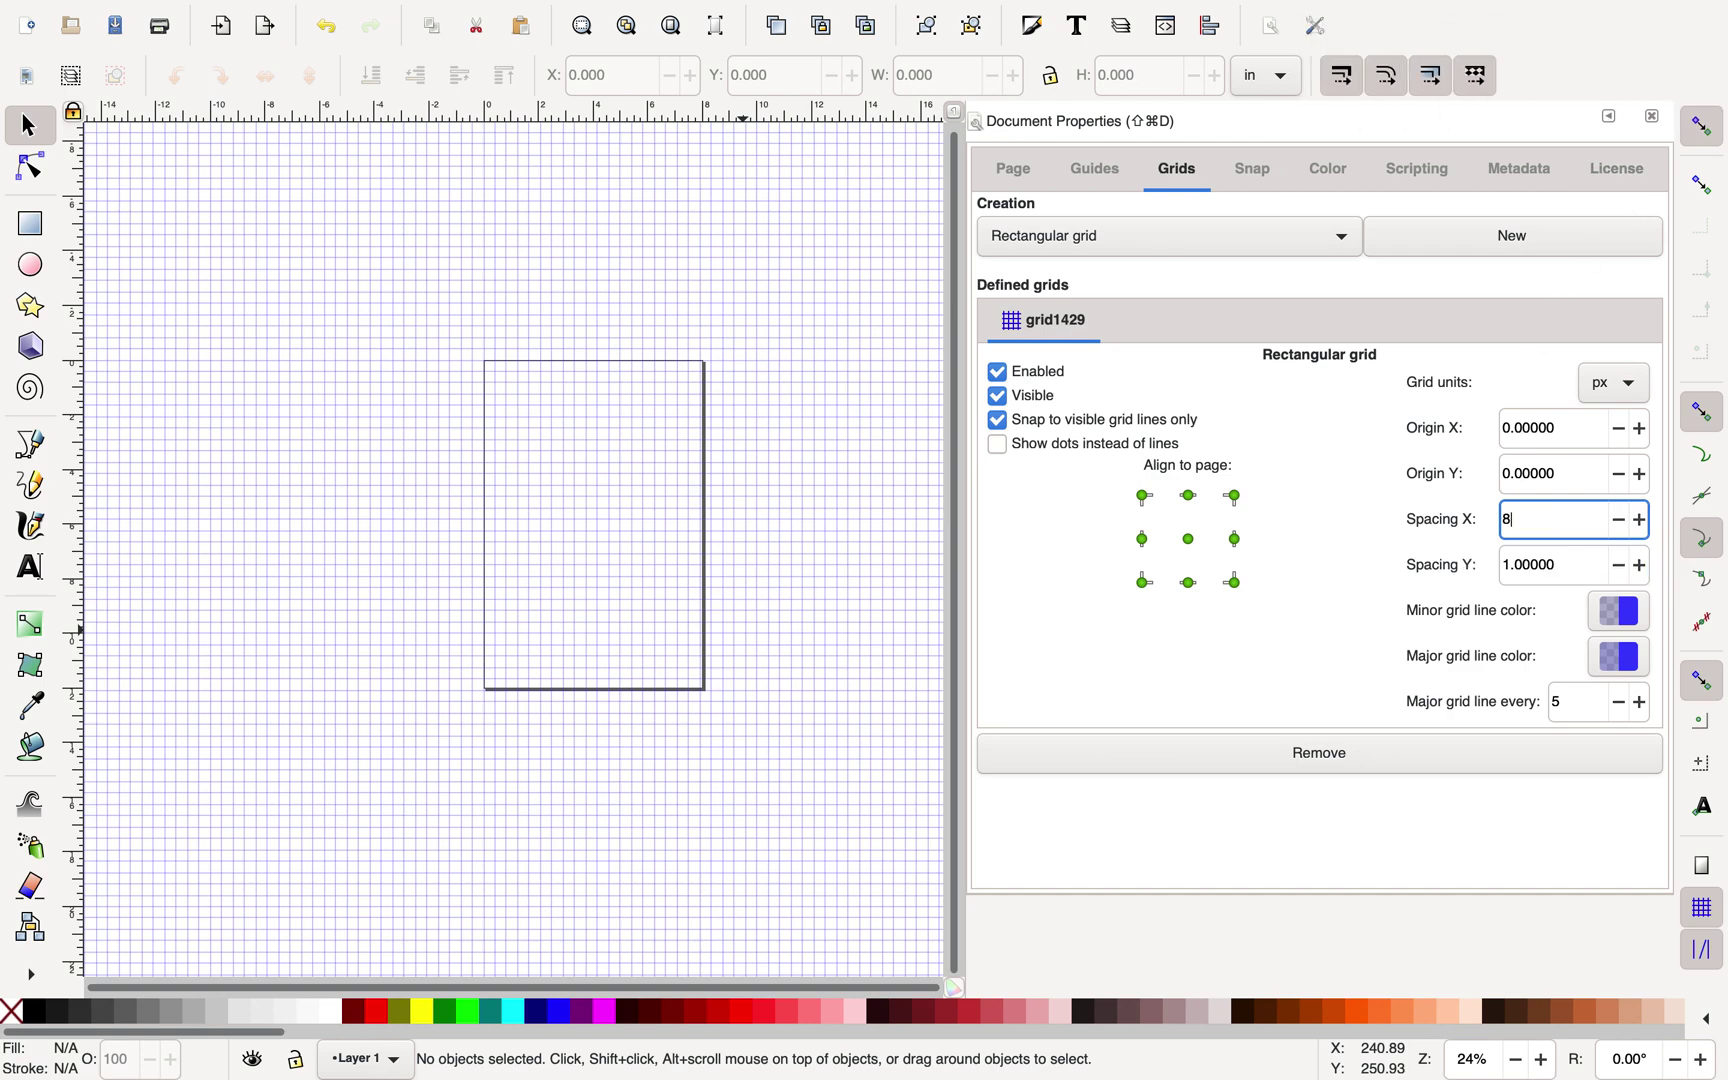
pyautogui.click(1522, 565)
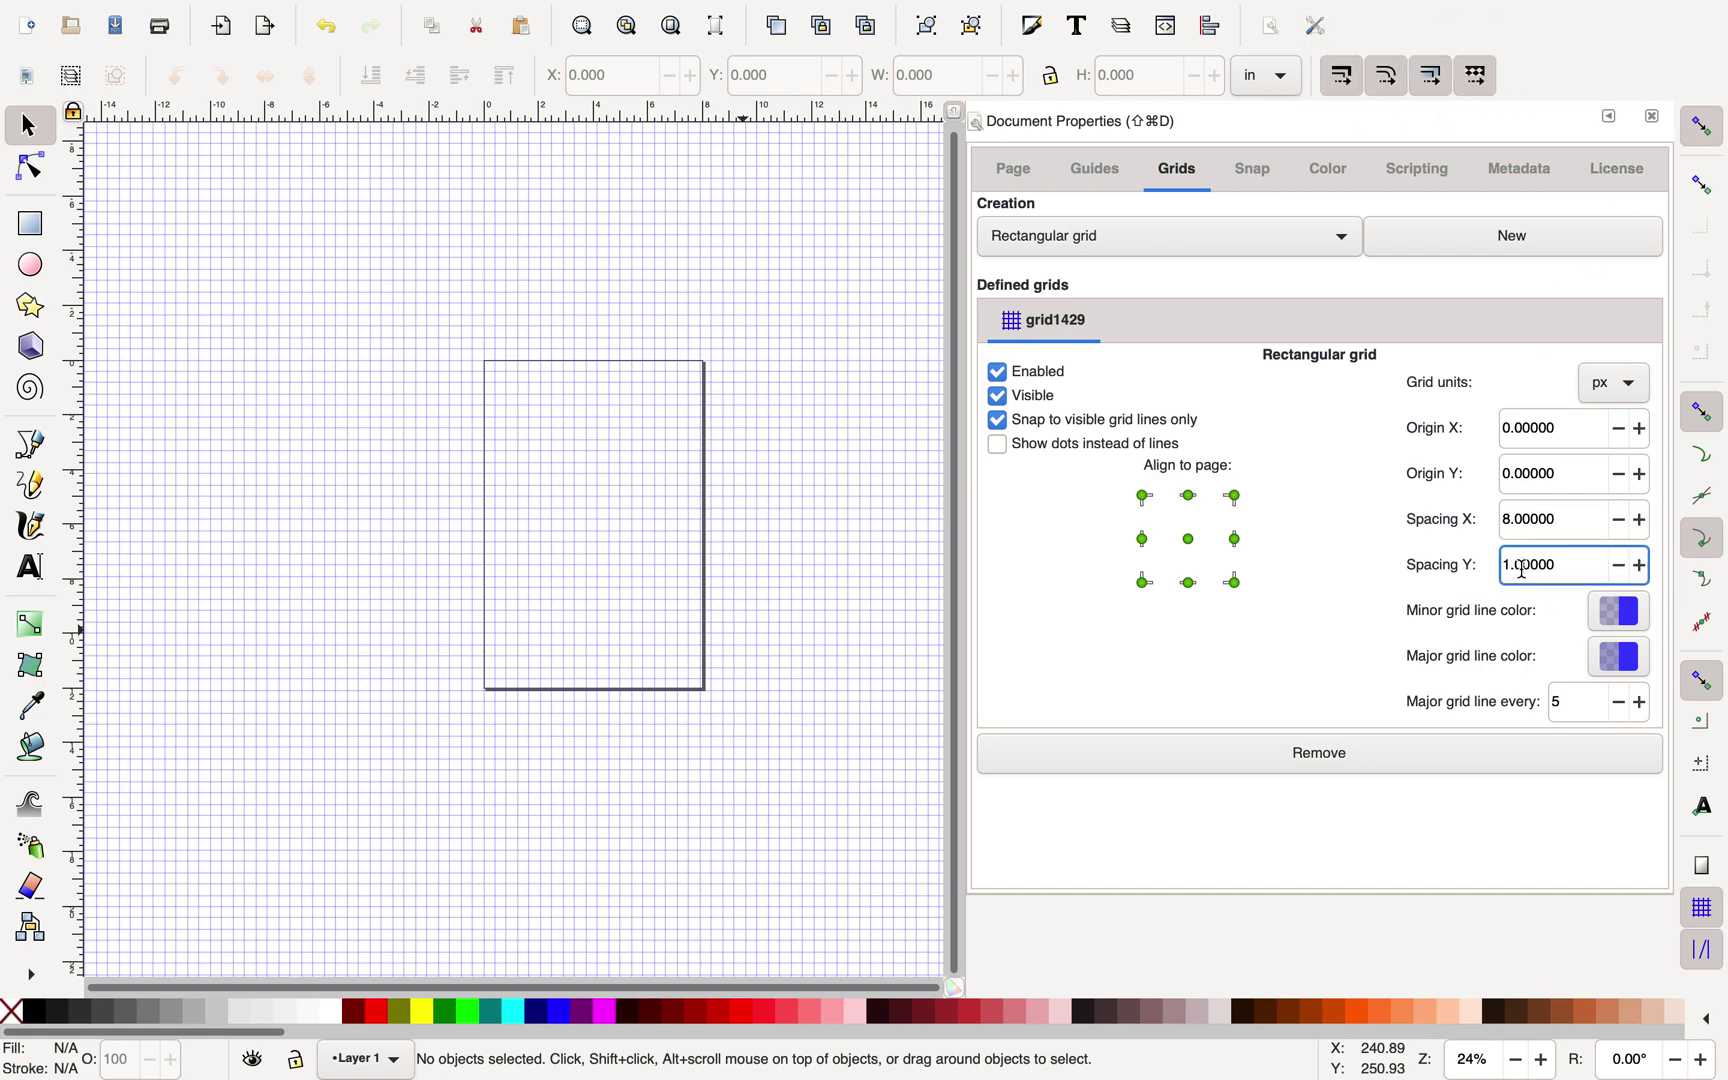
# Set the grid's vertical spacing to 8 px and a major line every 12 lines
pyautogui.tripleClick(1522, 568)
pyautogui.write('8')
pyautogui.click(1531, 520)
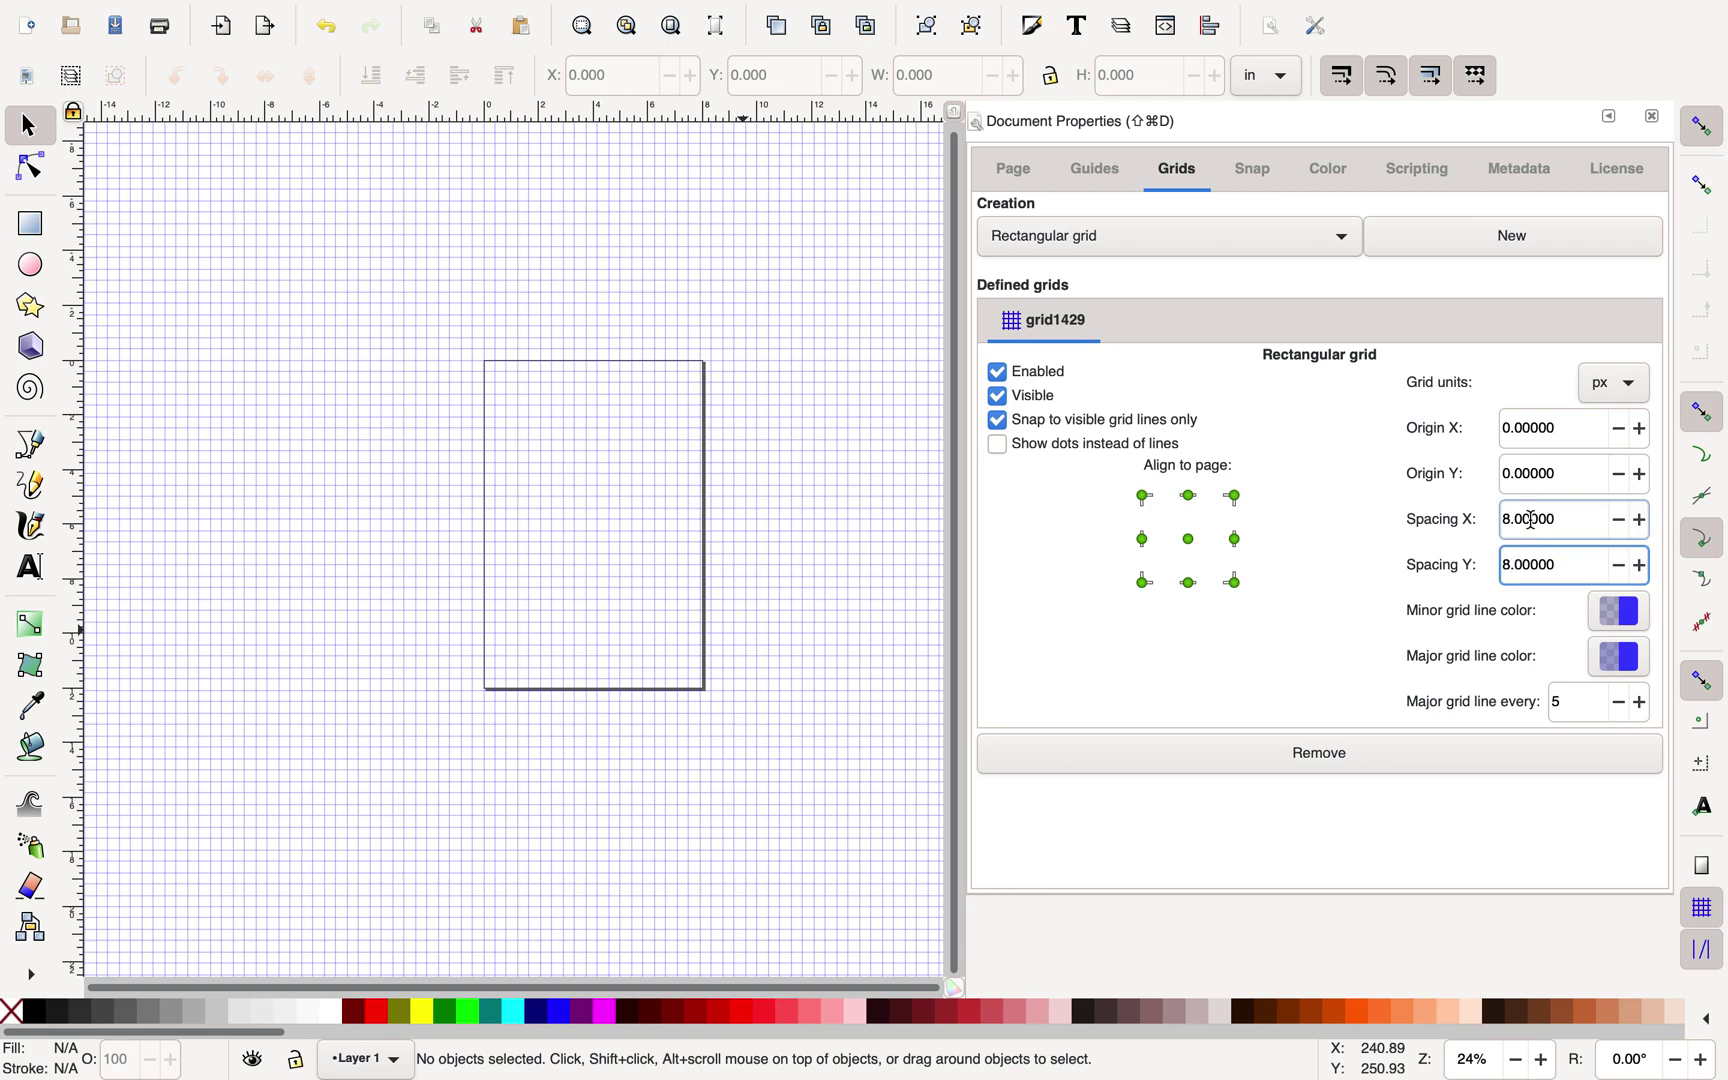
pyautogui.doubleClick(1572, 706)
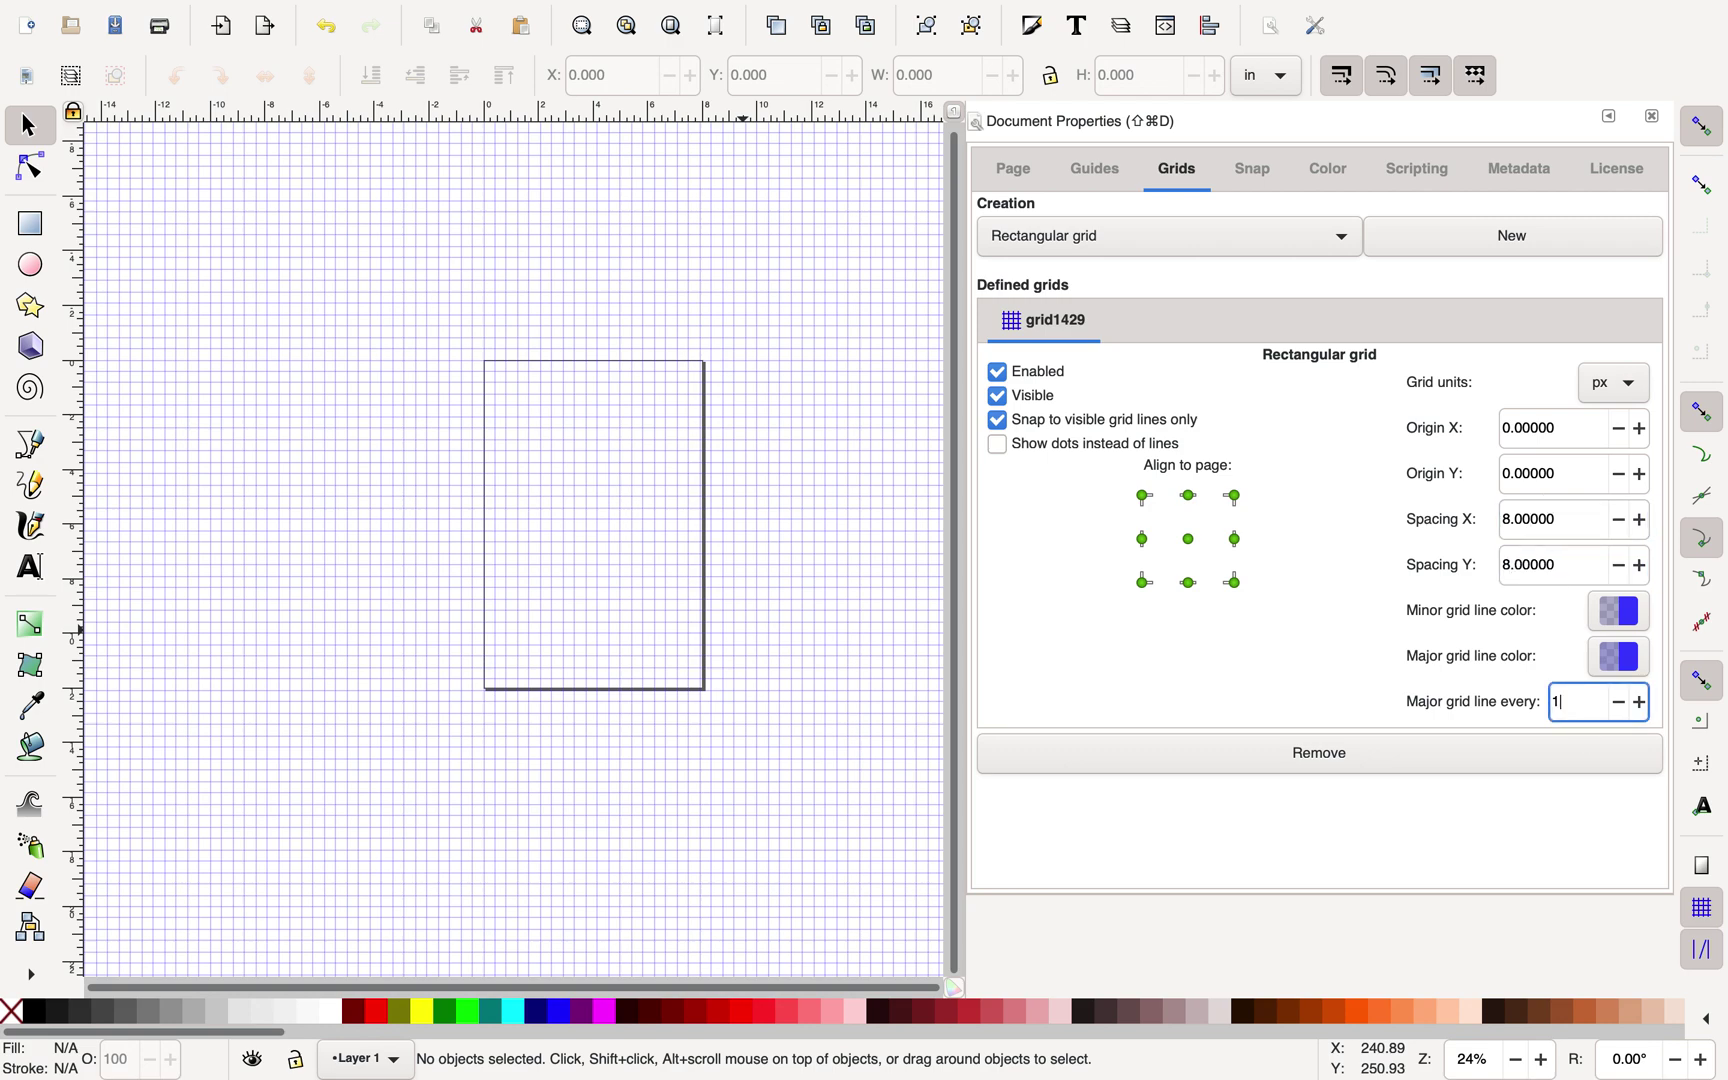
pyautogui.click(1541, 566)
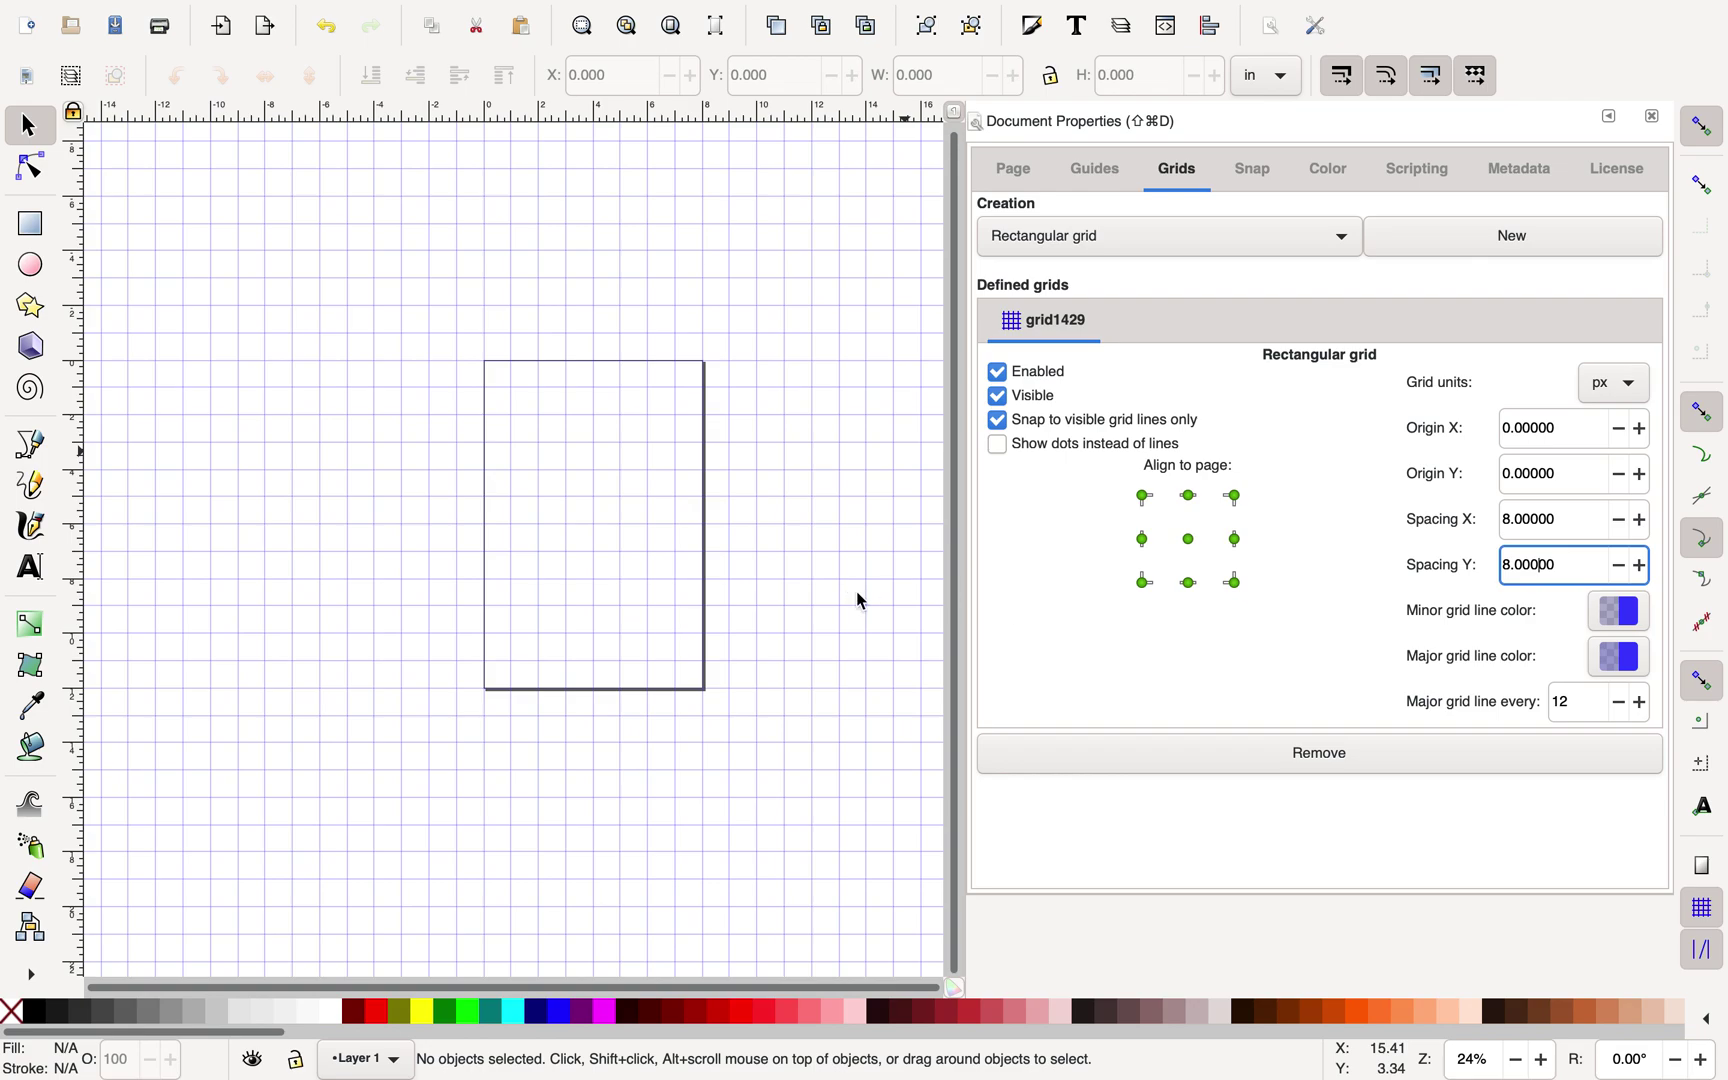
pyautogui.scroll(2, 862, 601)
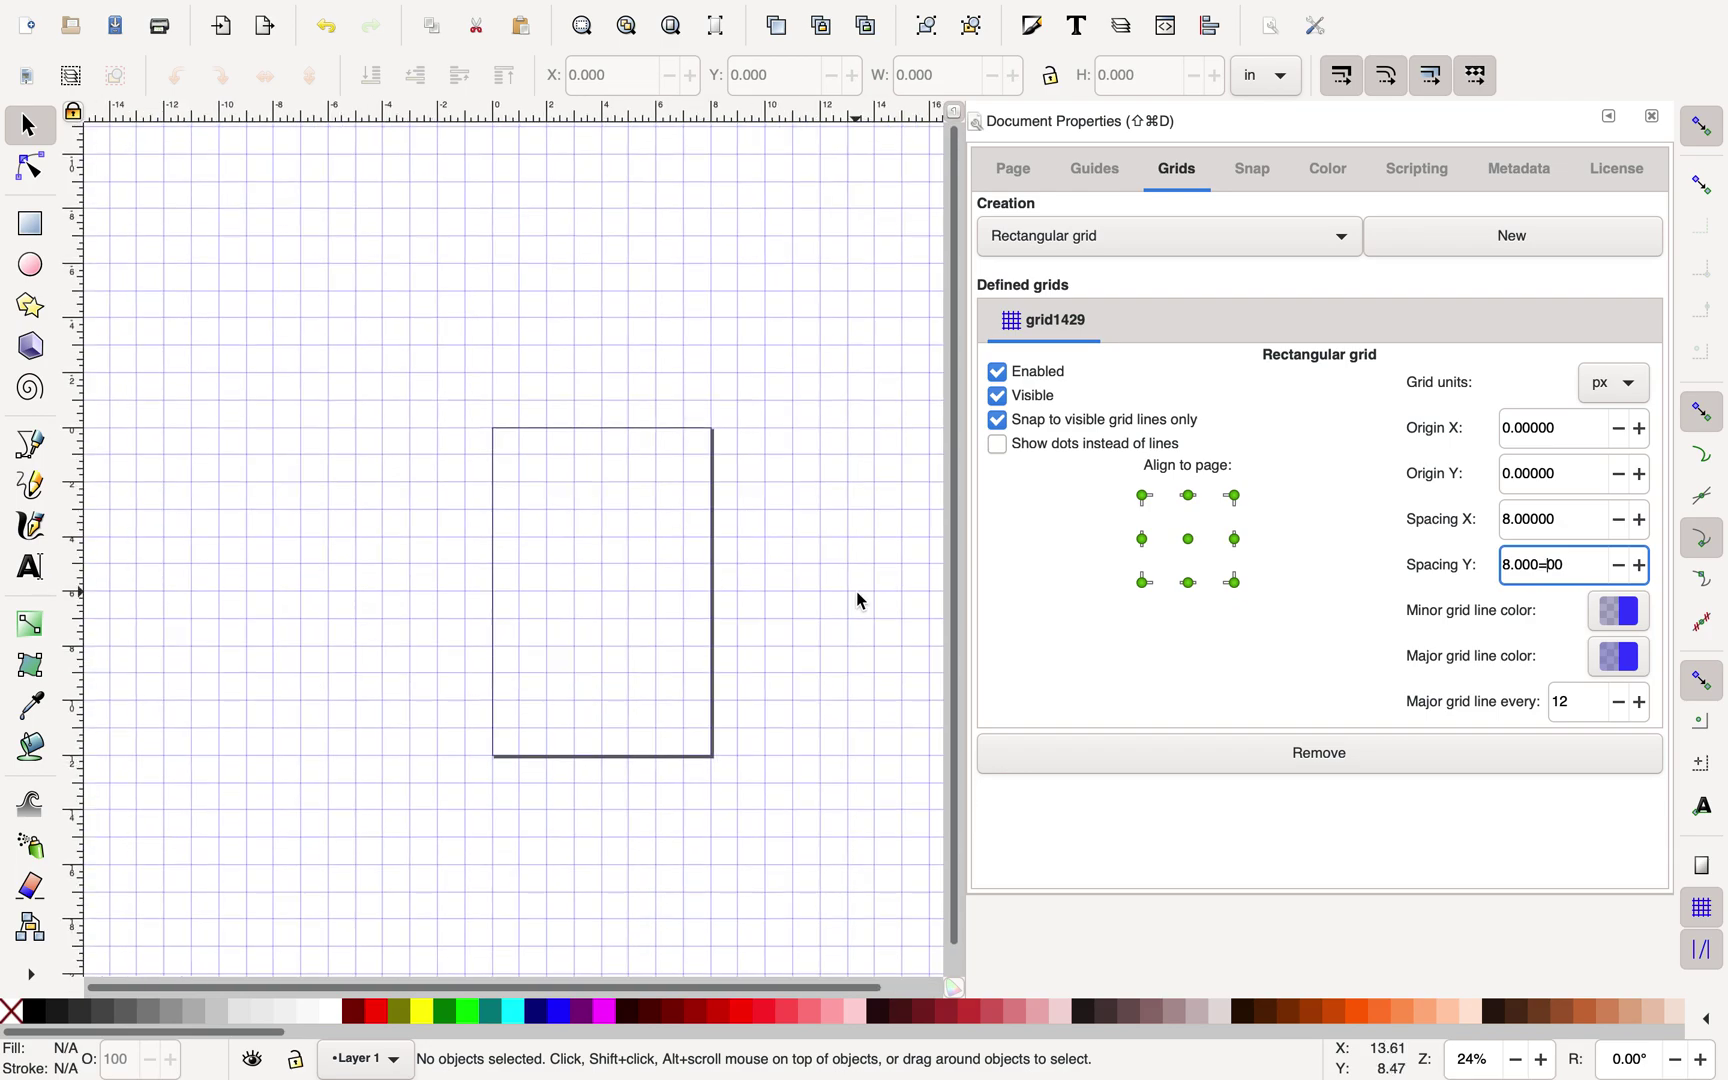
pyautogui.press('BackSpace')
# Confirm the 8 px Spacing Y value, then zoom in on the page corner to inspect the grid
pyautogui.press('Return')
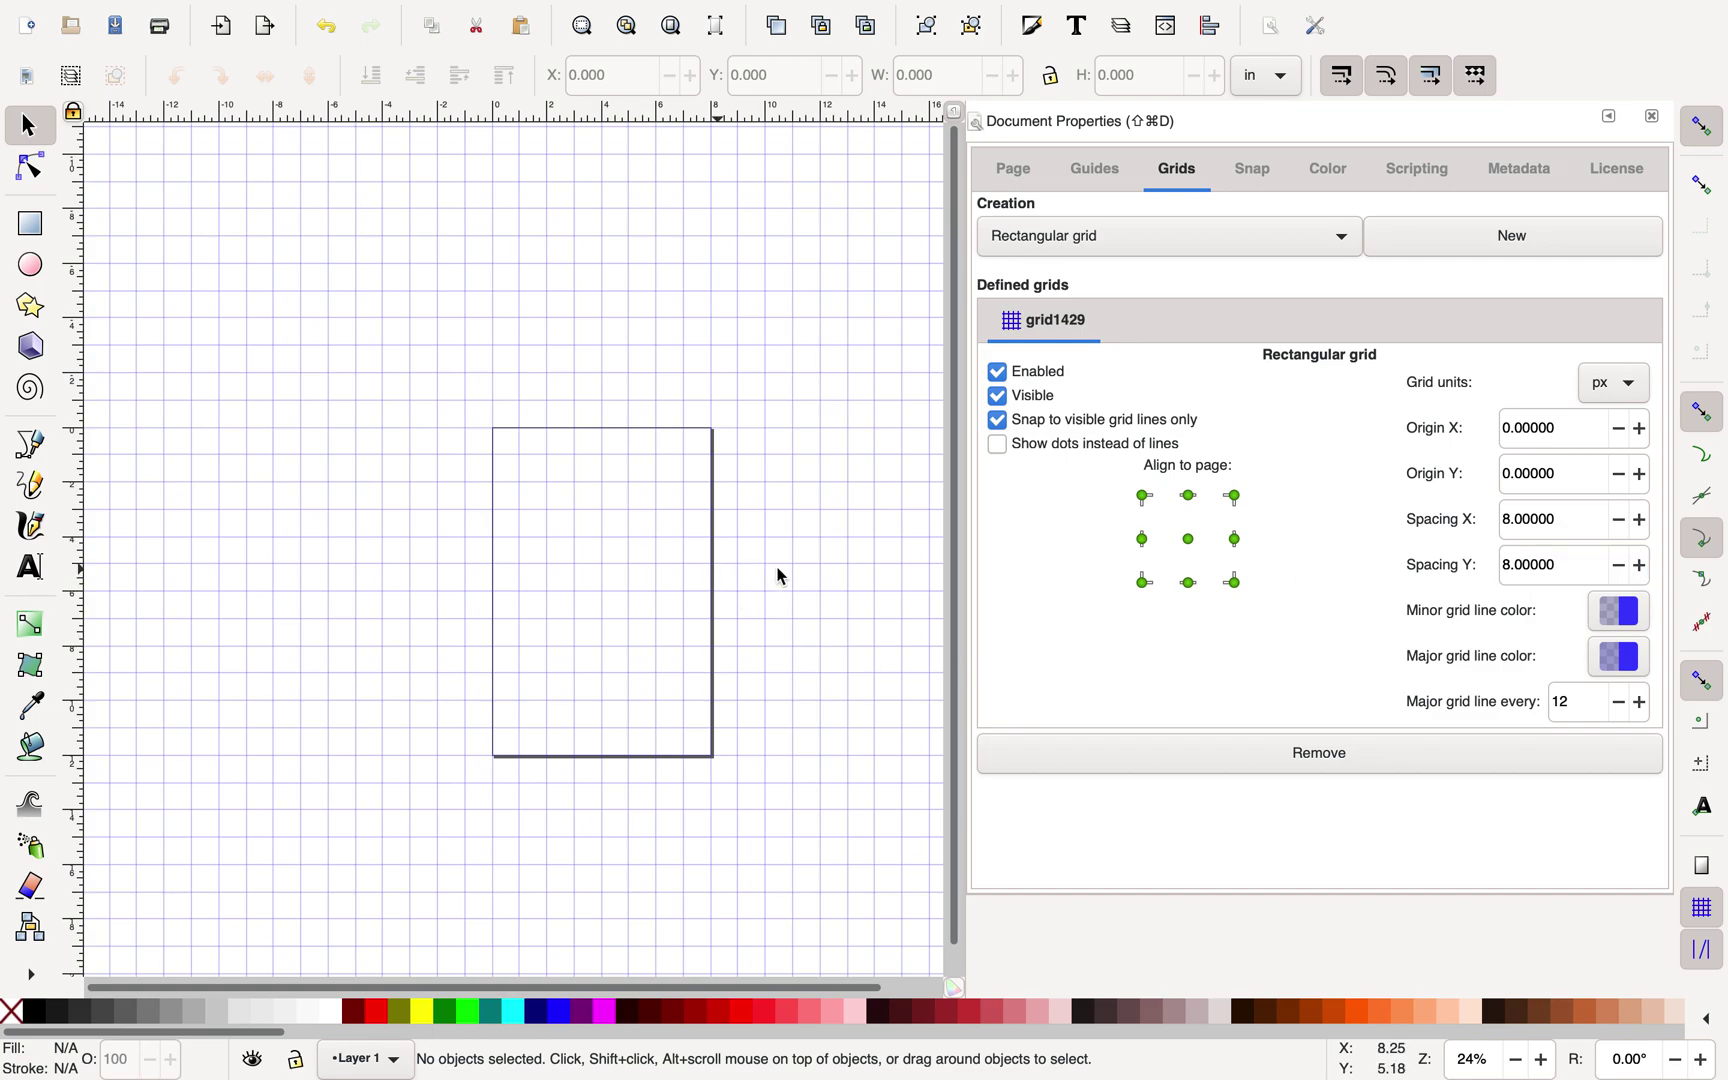
pyautogui.press('+')
pyautogui.press('+')
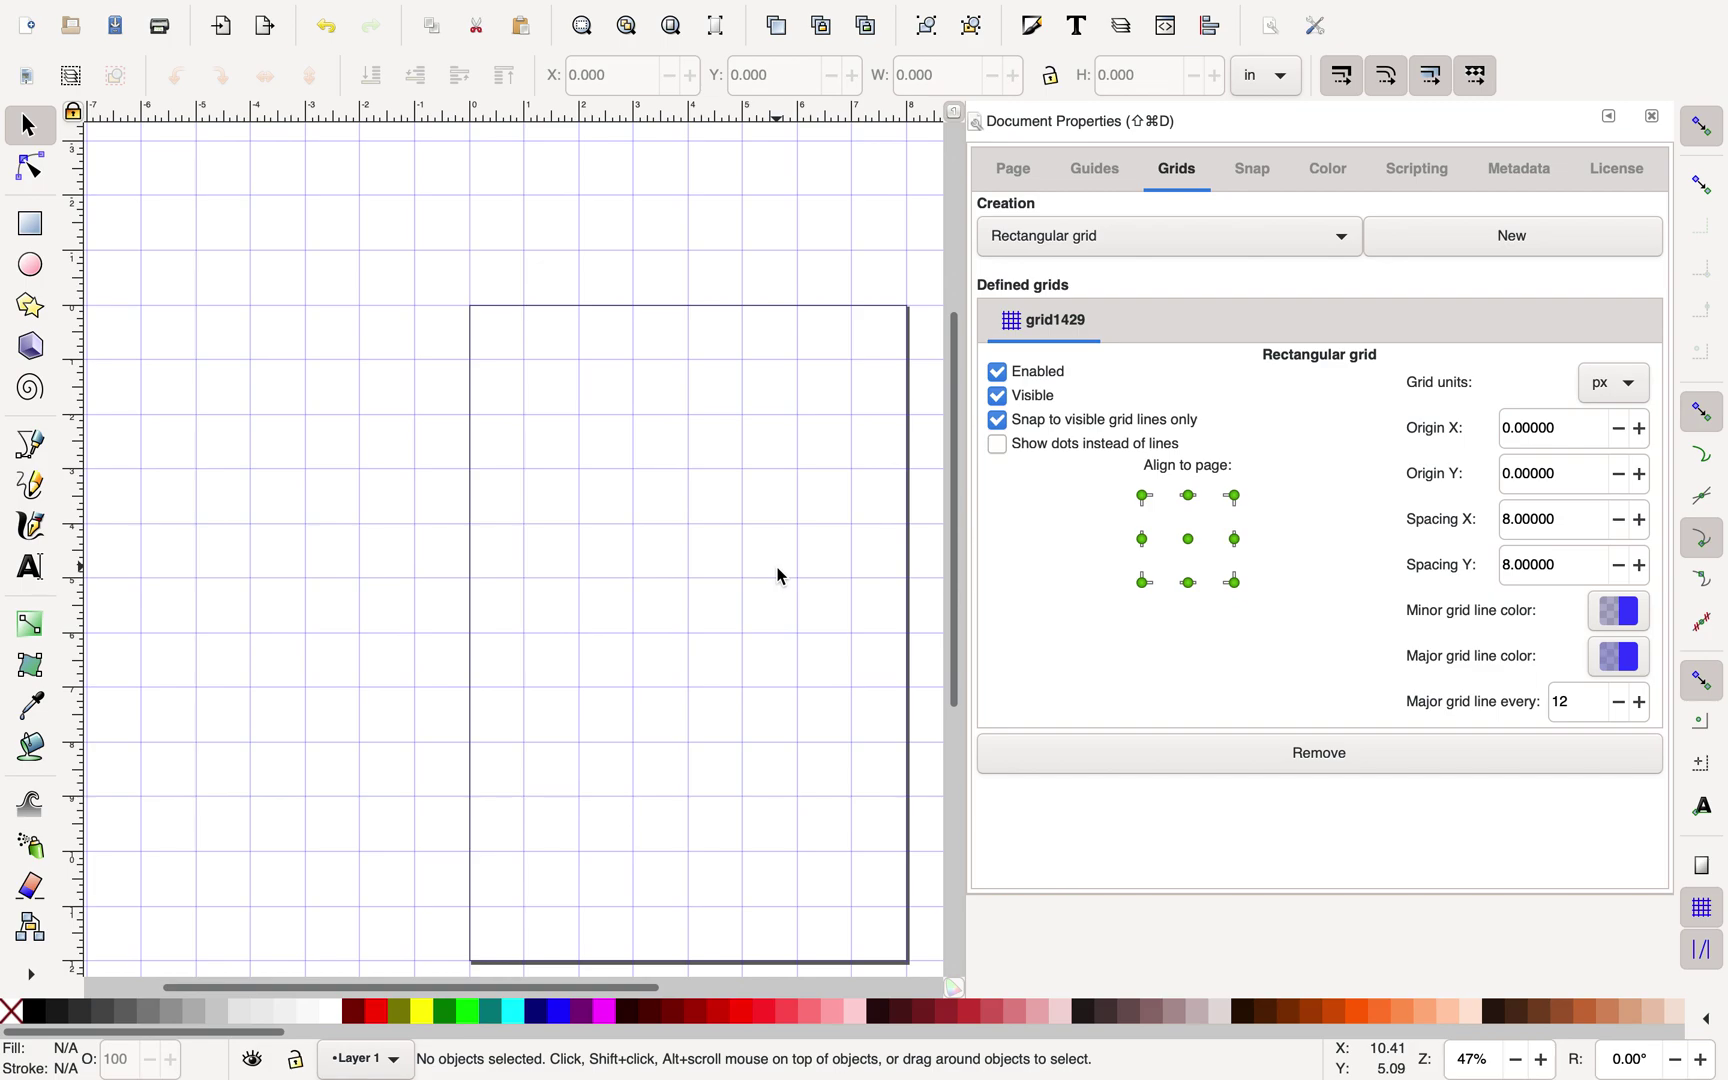
pyautogui.hscroll(4, 781, 577)
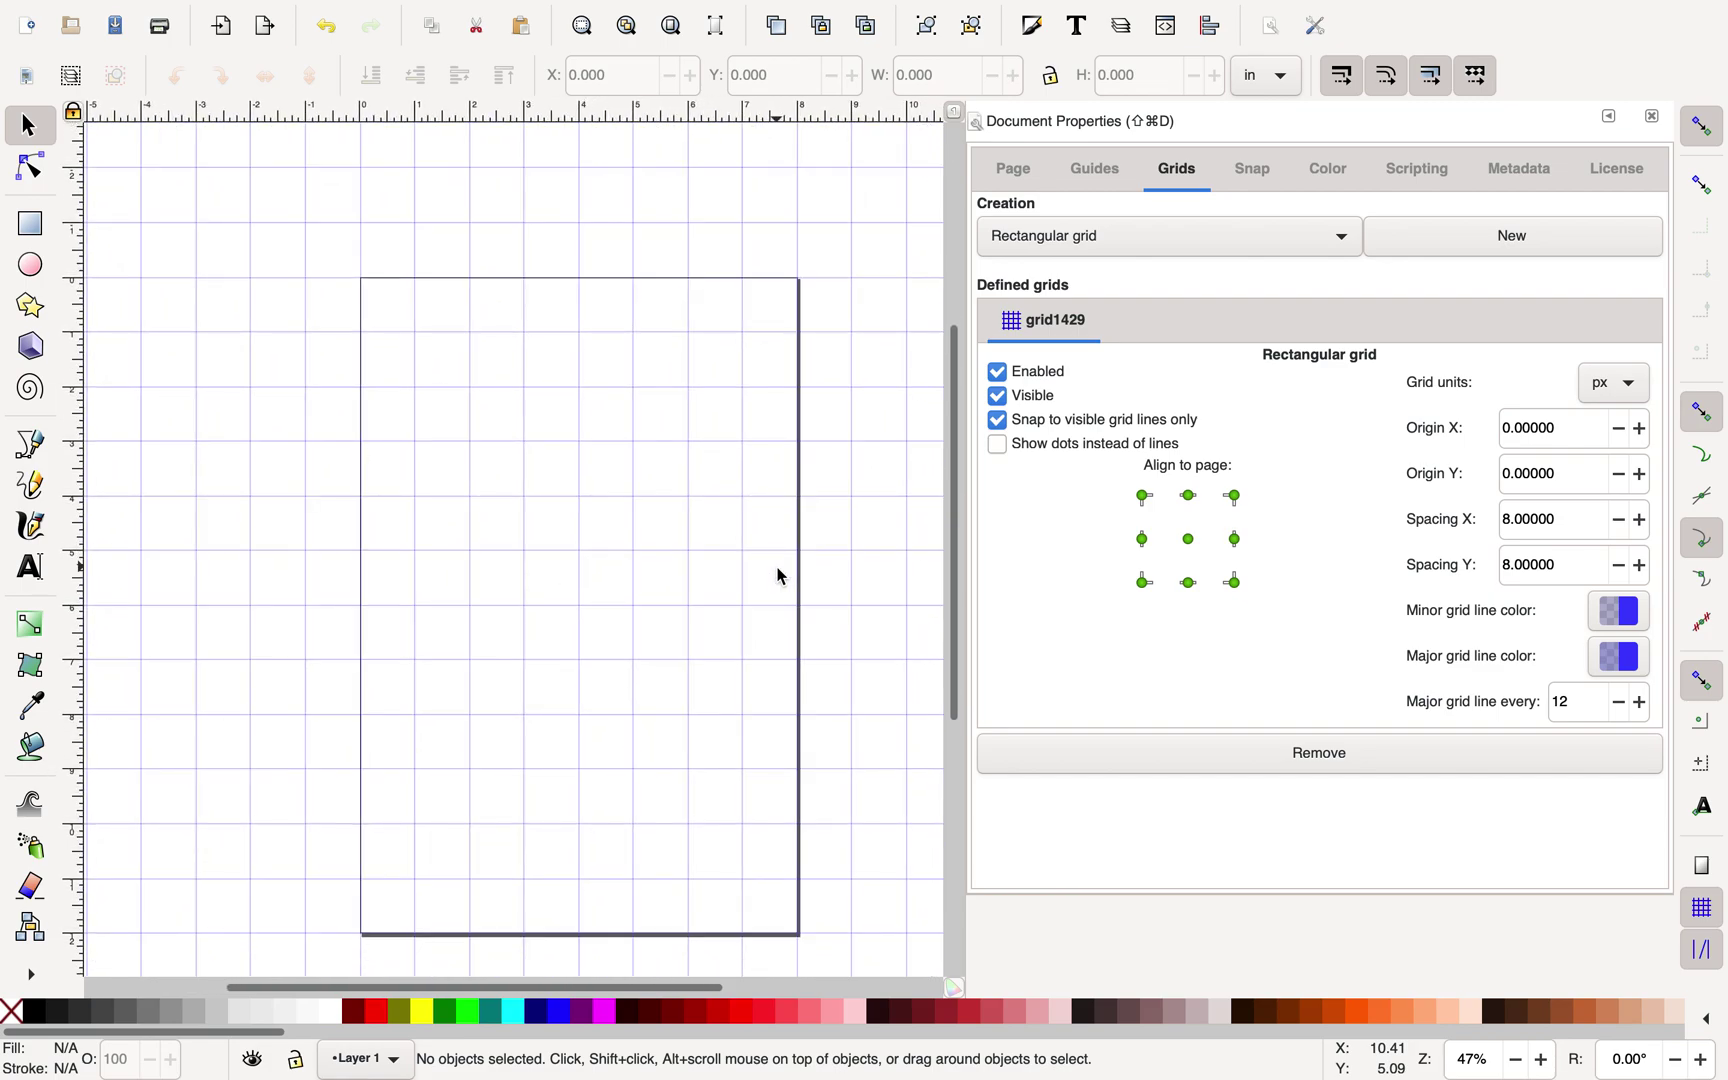
pyautogui.press('+')
pyautogui.press('+')
pyautogui.scroll(3, 781, 577)
pyautogui.hscroll(1, 781, 577)
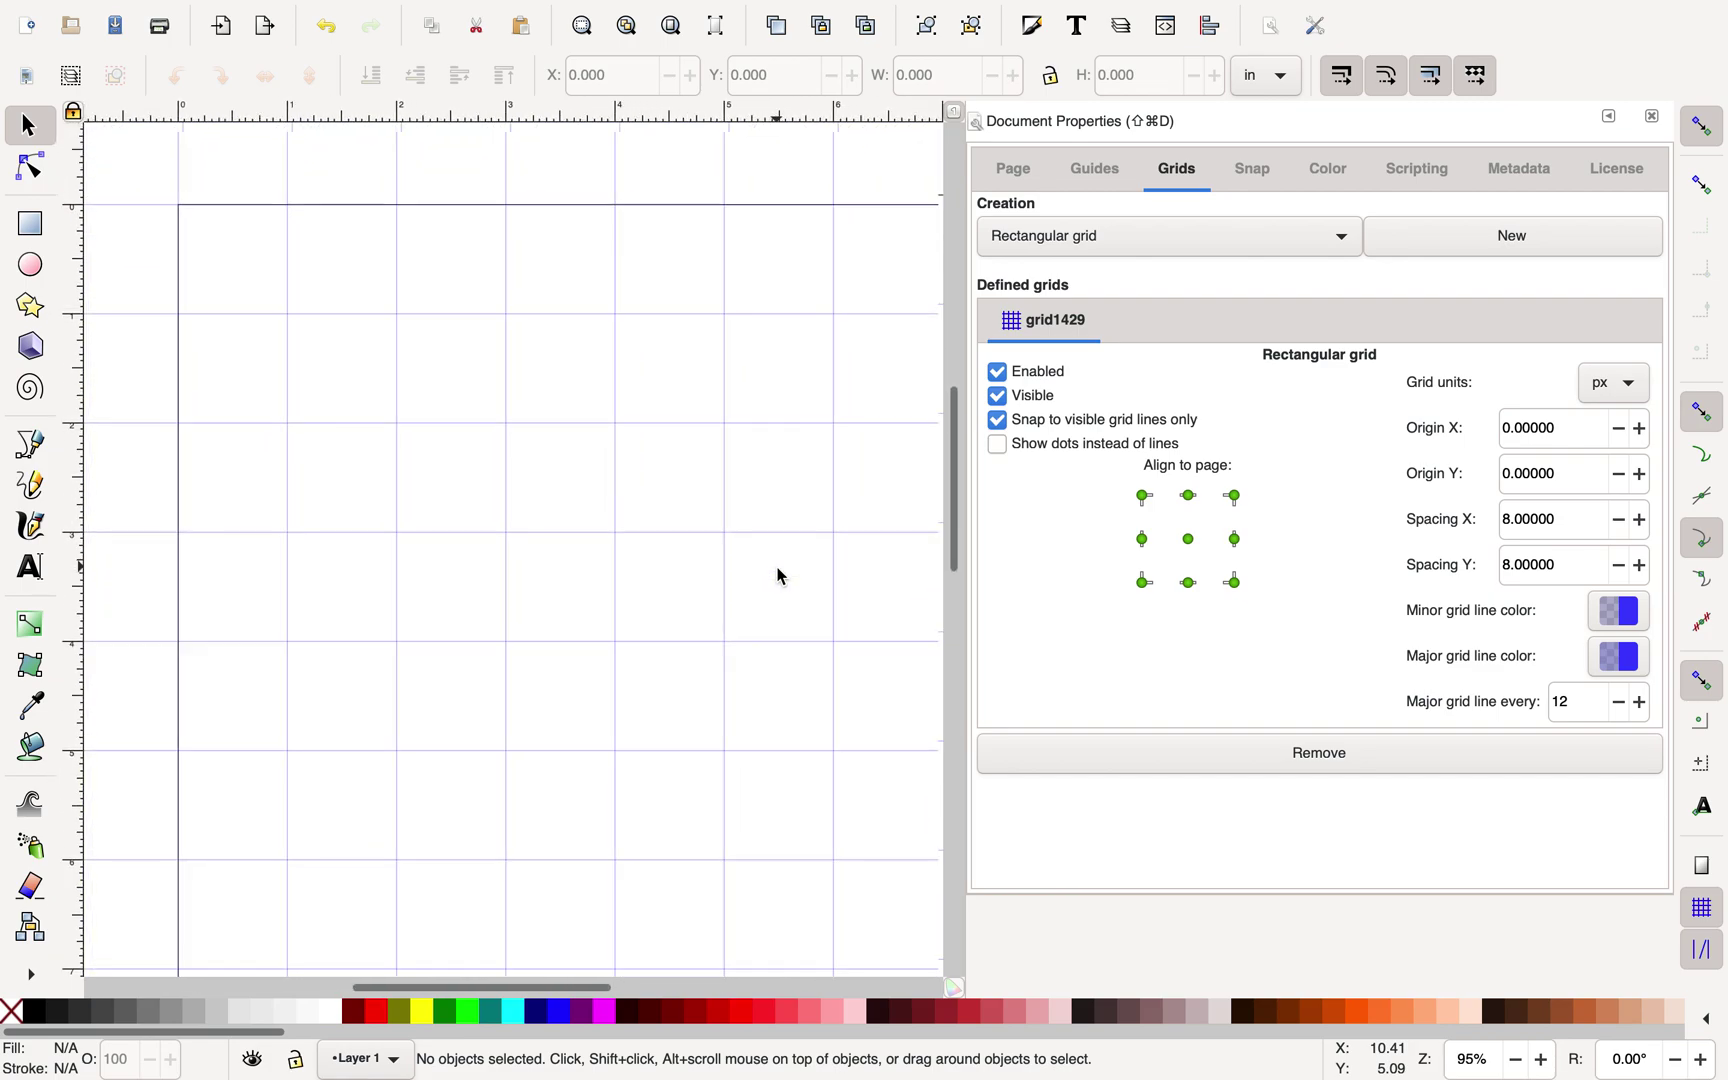
pyautogui.press('+')
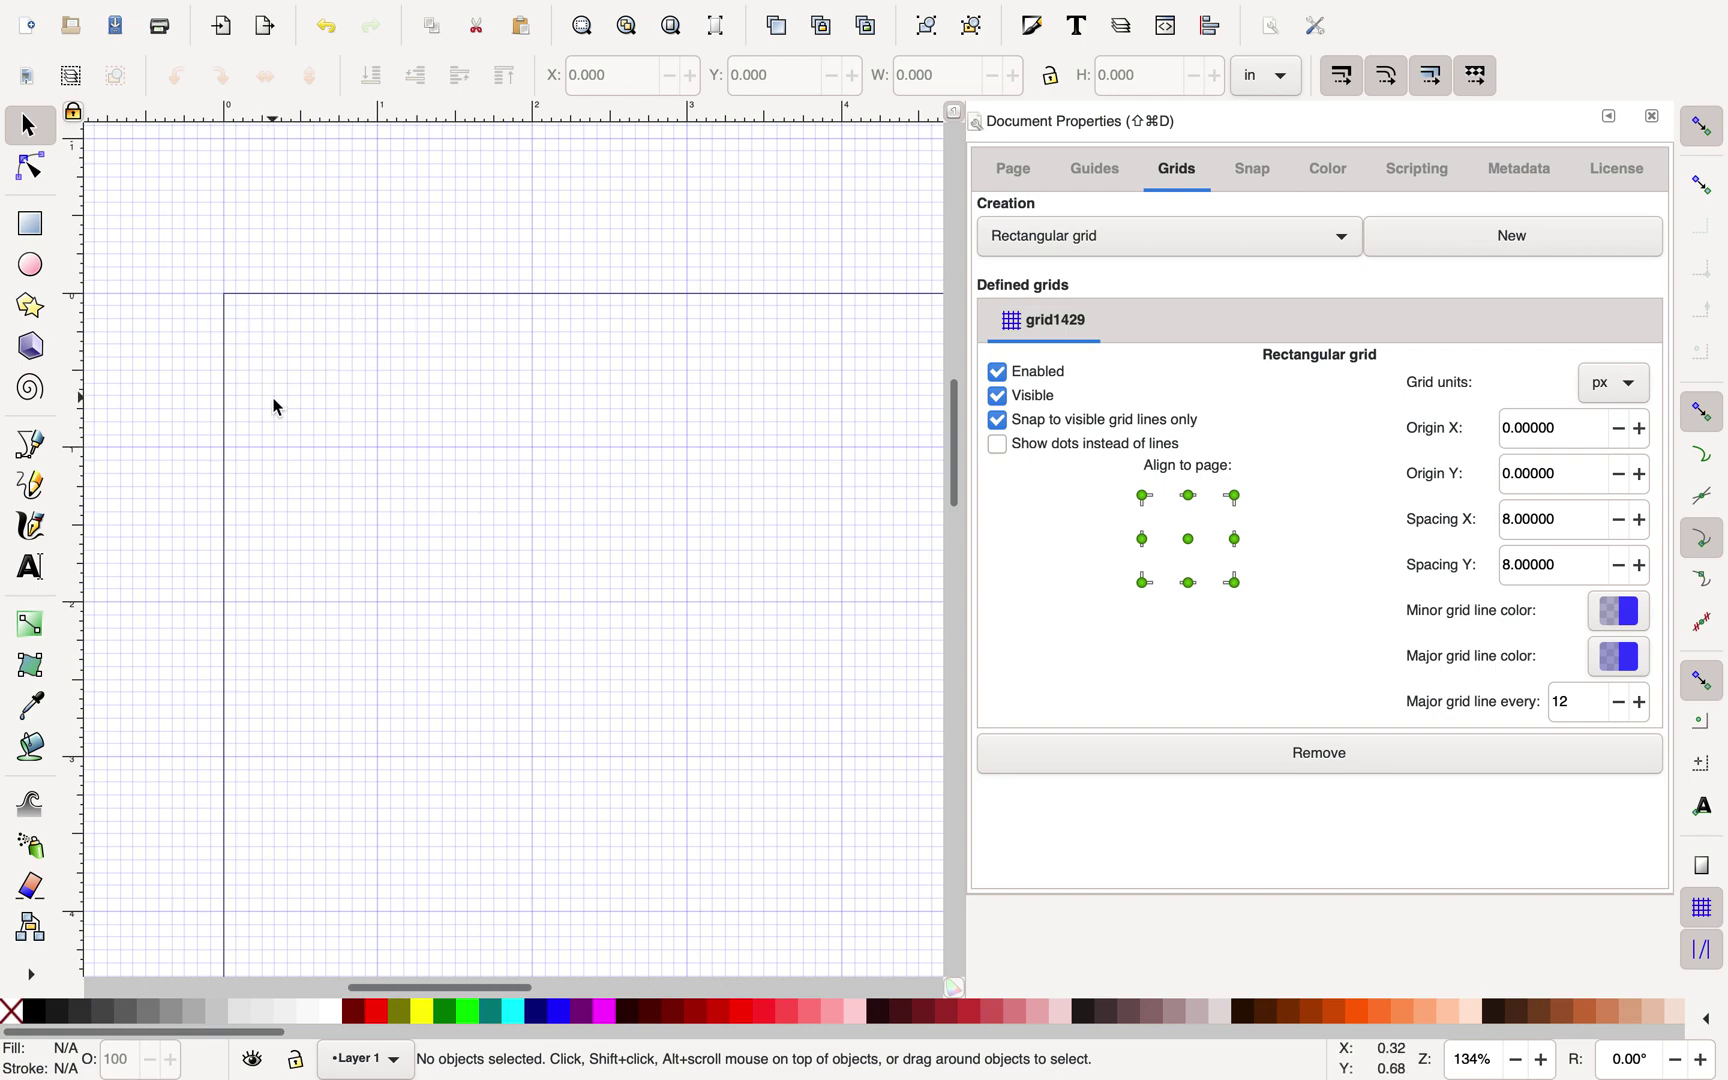
pyautogui.scroll(3, 277, 408)
pyautogui.hscroll(-2, 277, 408)
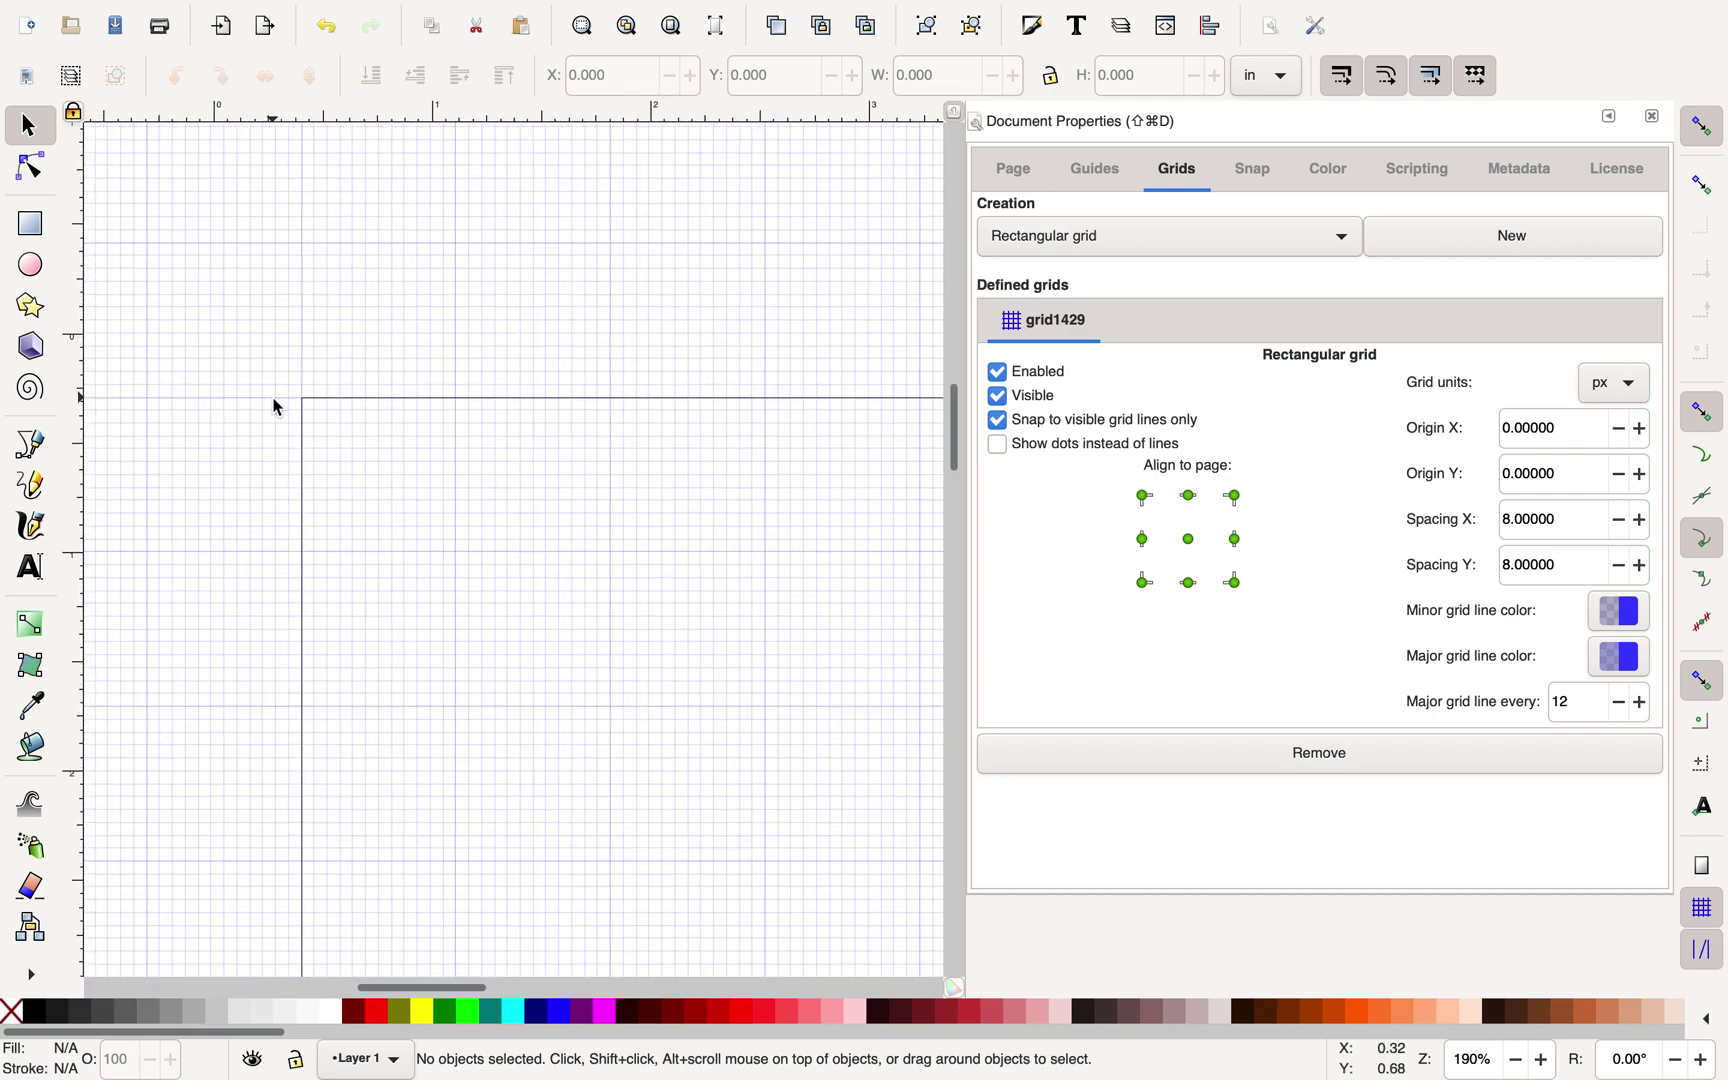
pyautogui.scroll(2, 274, 401)
pyautogui.scroll(2, 370, 444)
pyautogui.hscroll(-2, 375, 448)
pyautogui.hscroll(-1, 375, 448)
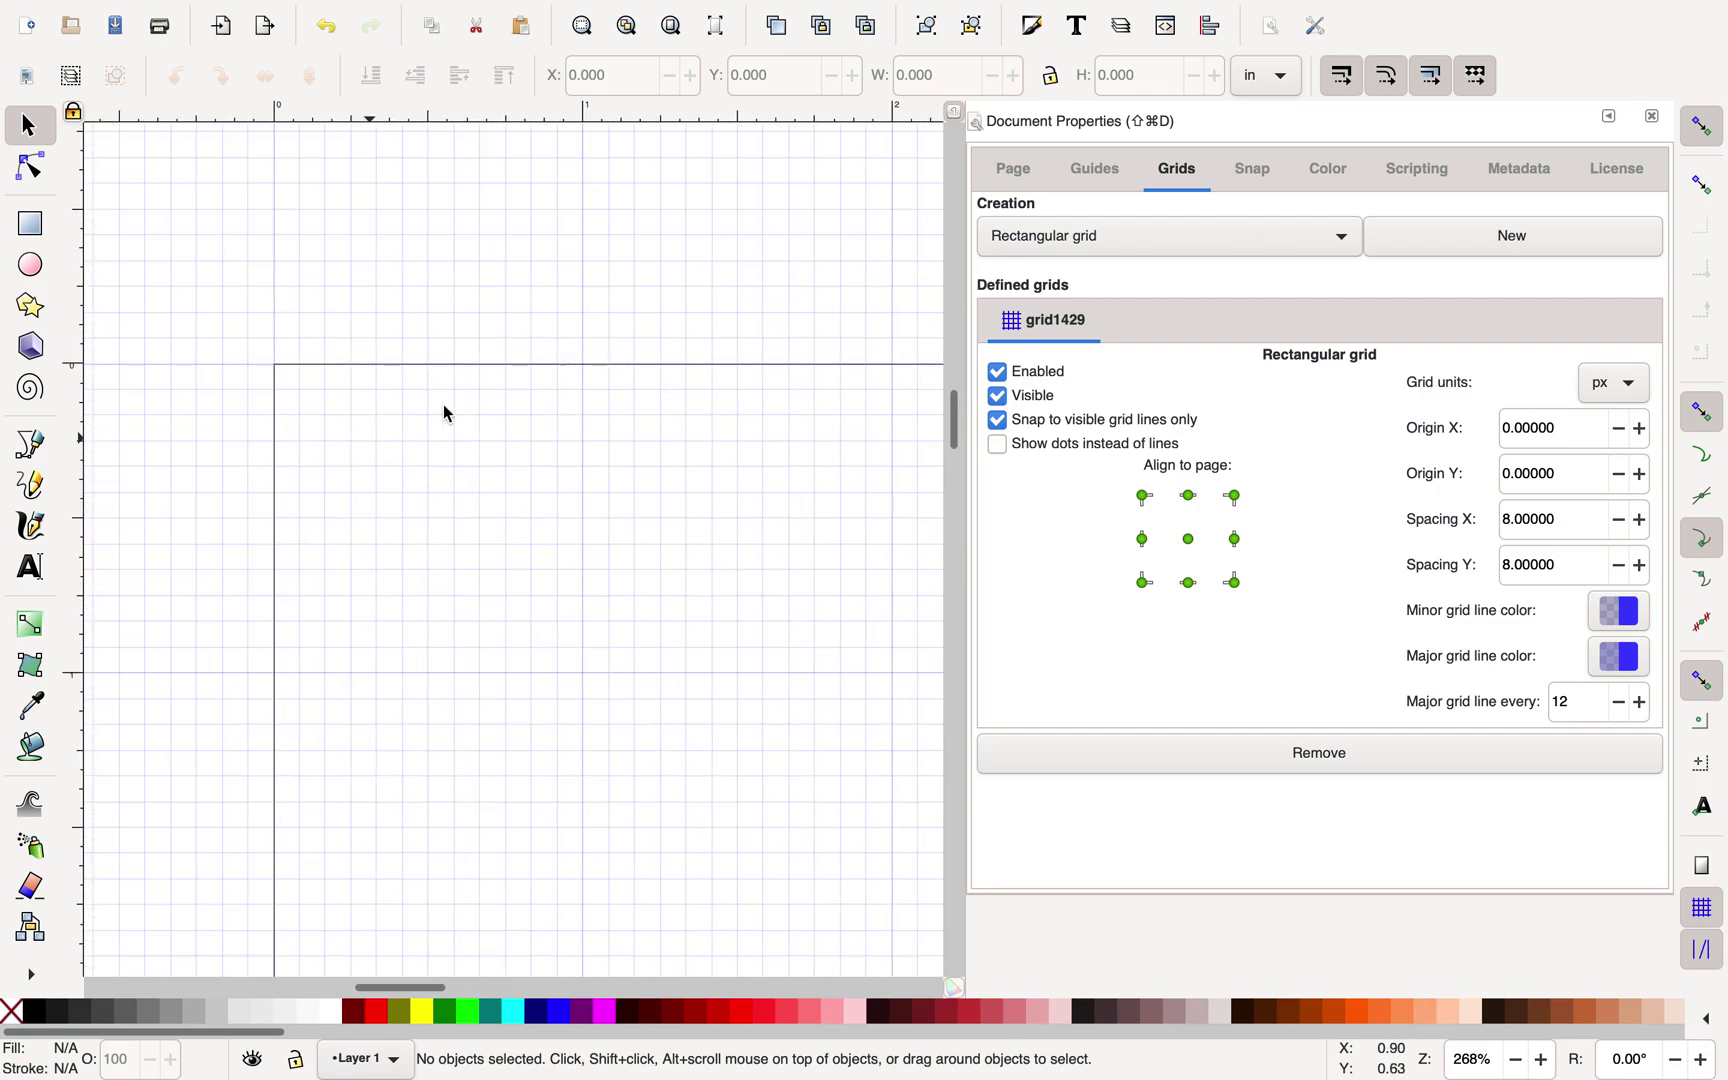
# Add a second 1 px rectangular grid with major lines every 8 lines
pyautogui.click(1481, 245)
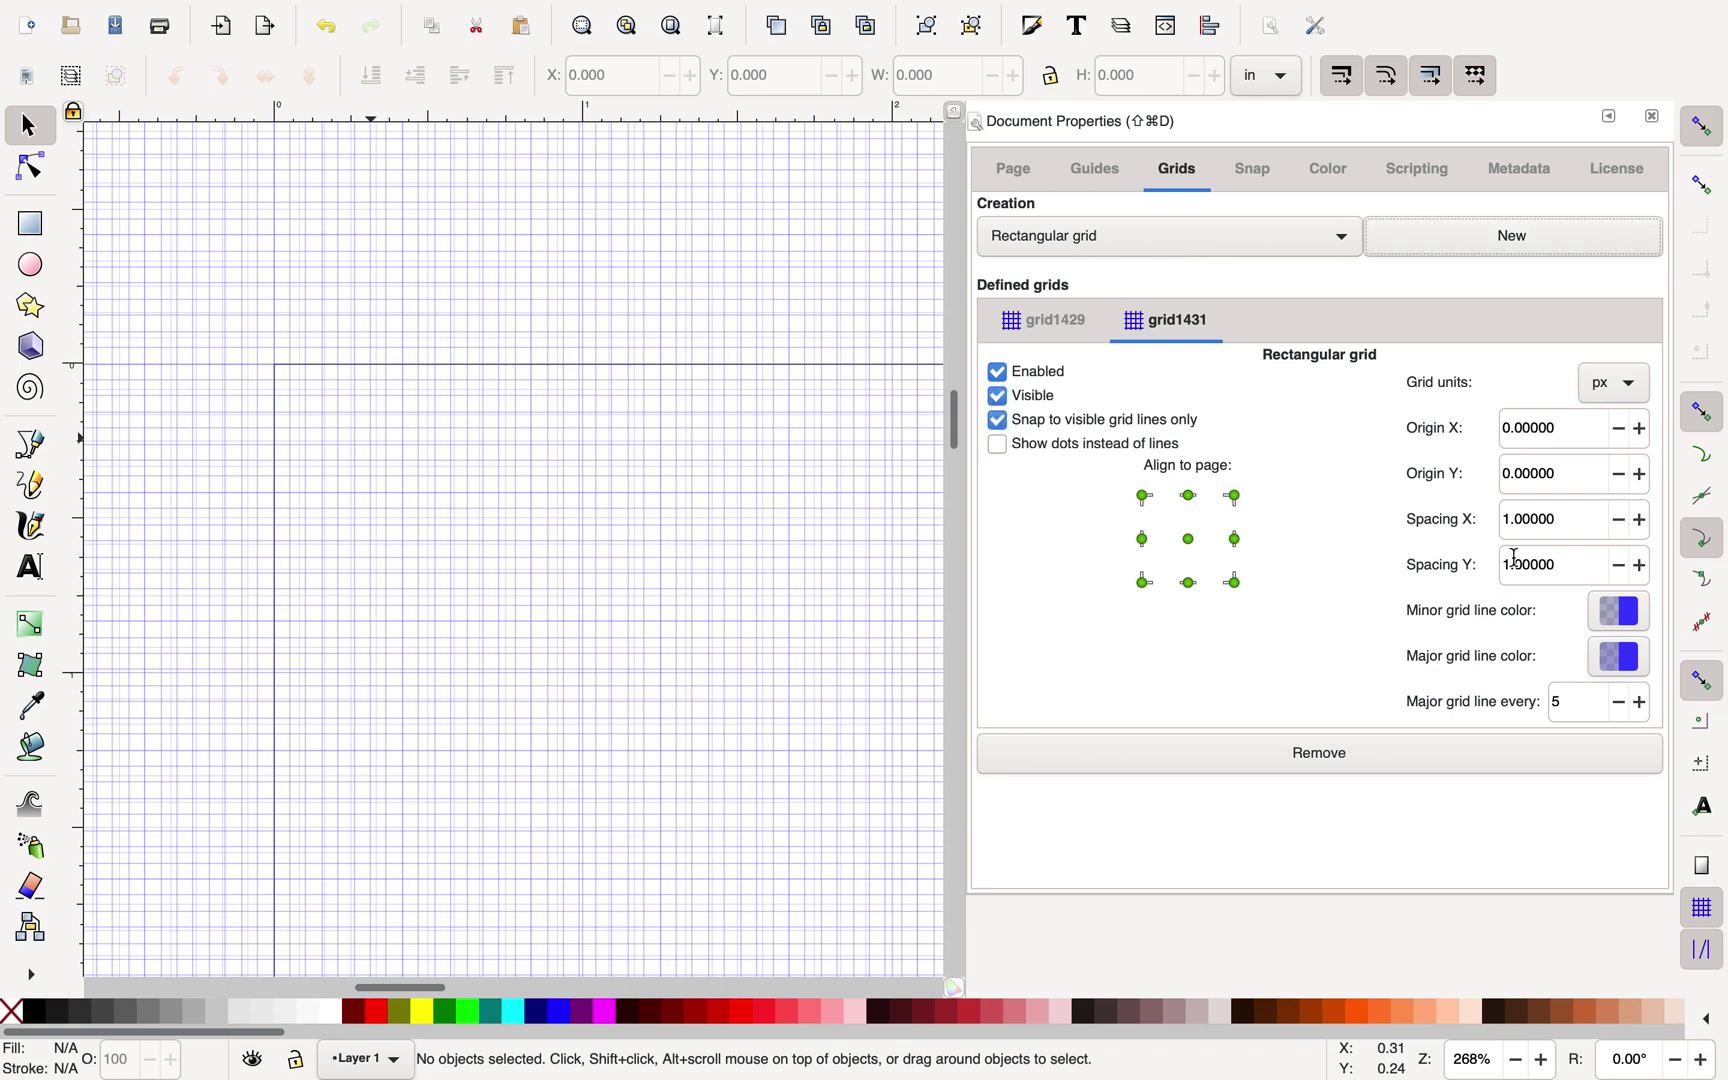
pyautogui.doubleClick(1520, 526)
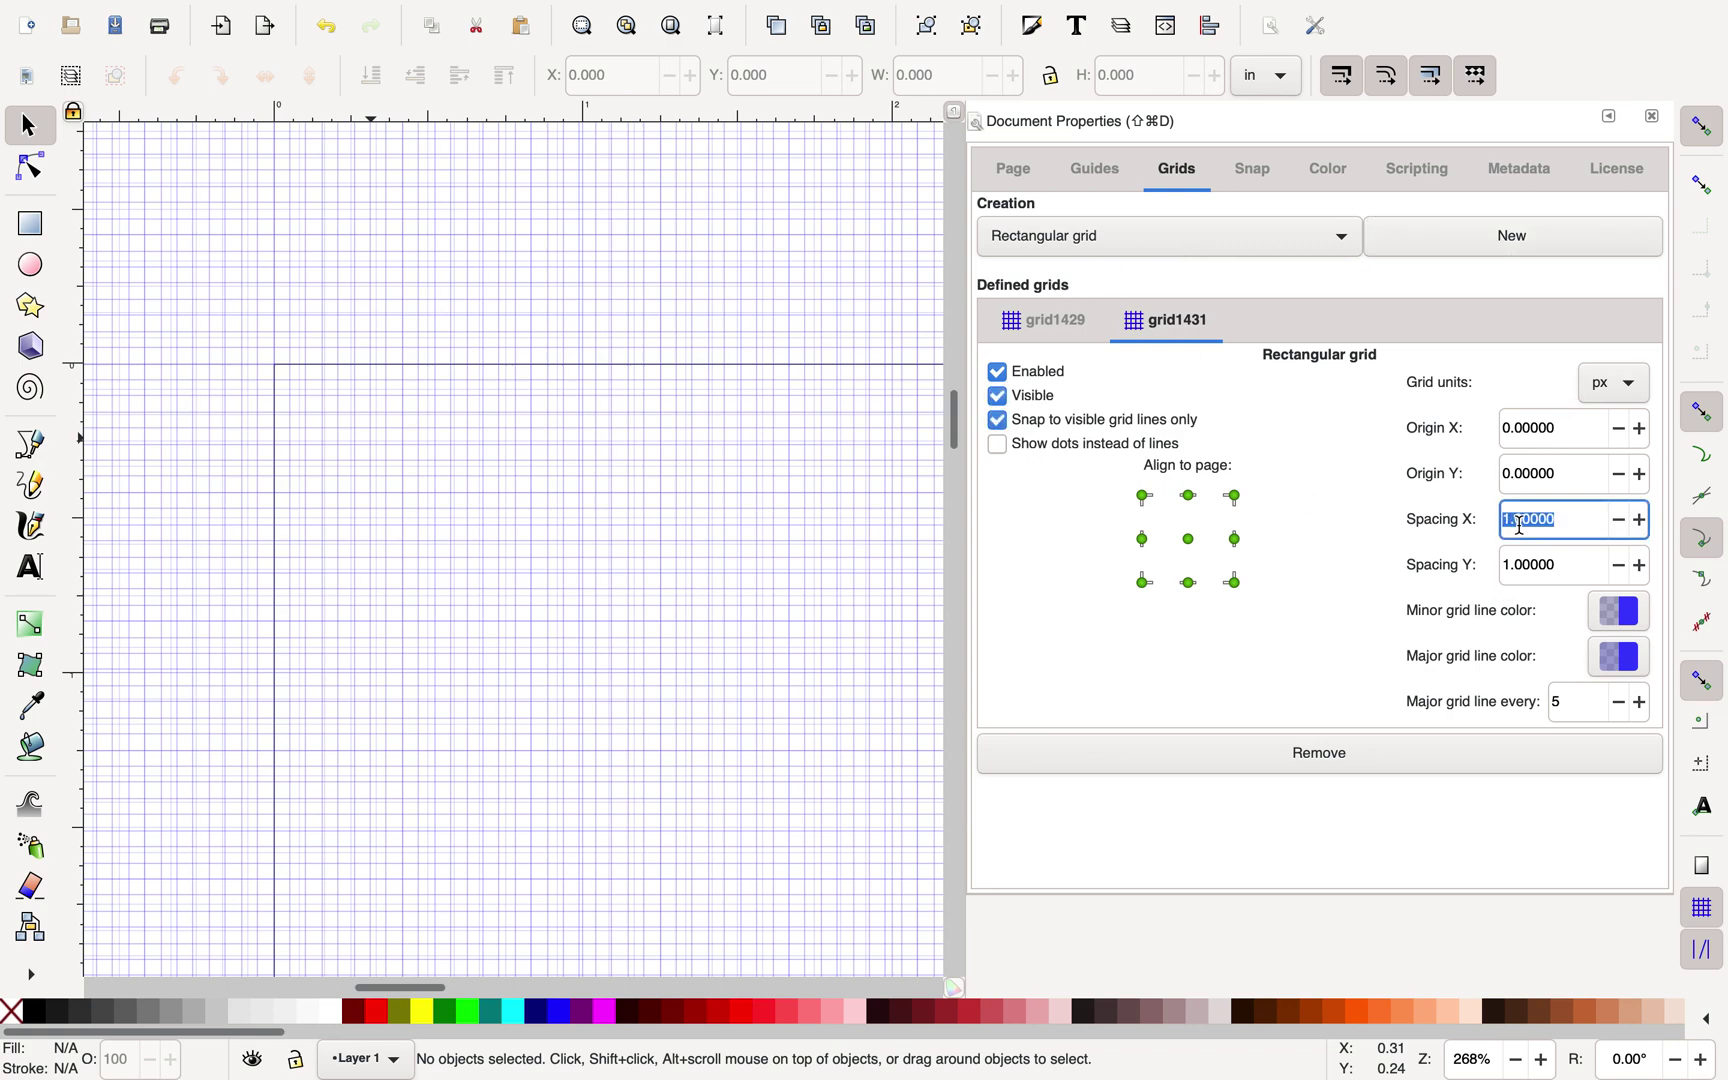
pyautogui.doubleClick(1567, 706)
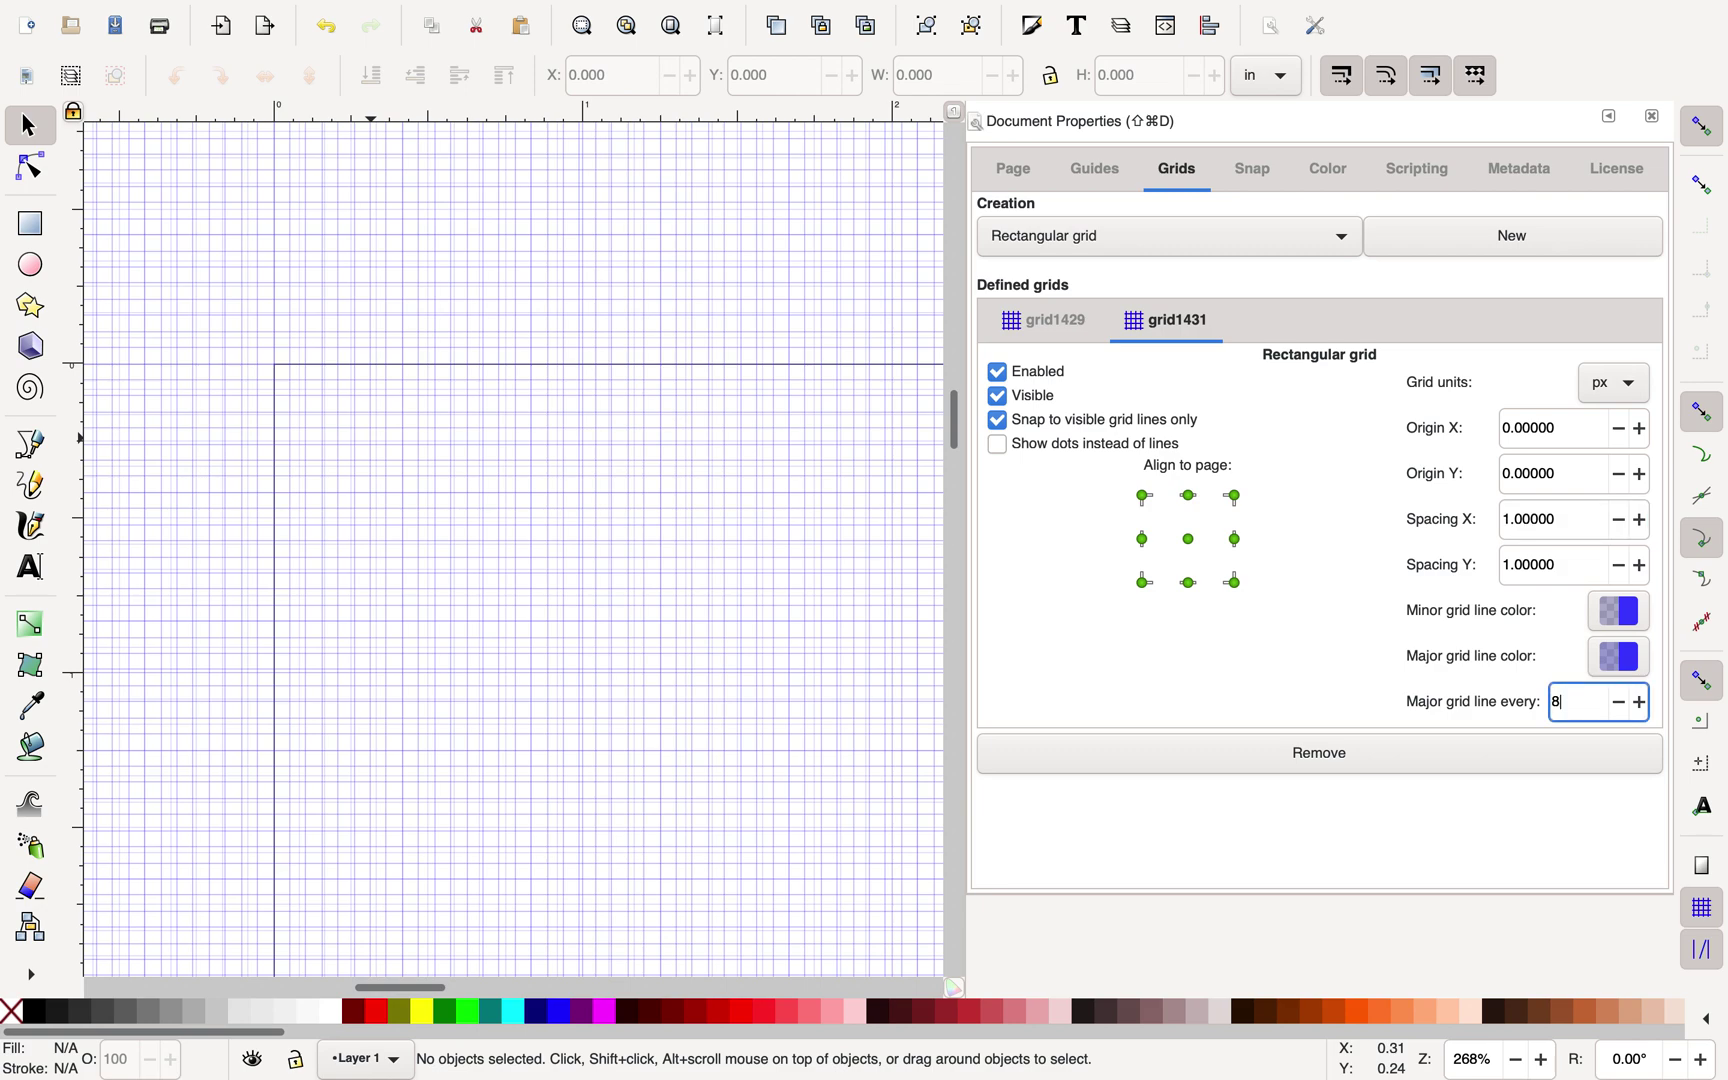
pyautogui.write('8')
pyautogui.press('Return')
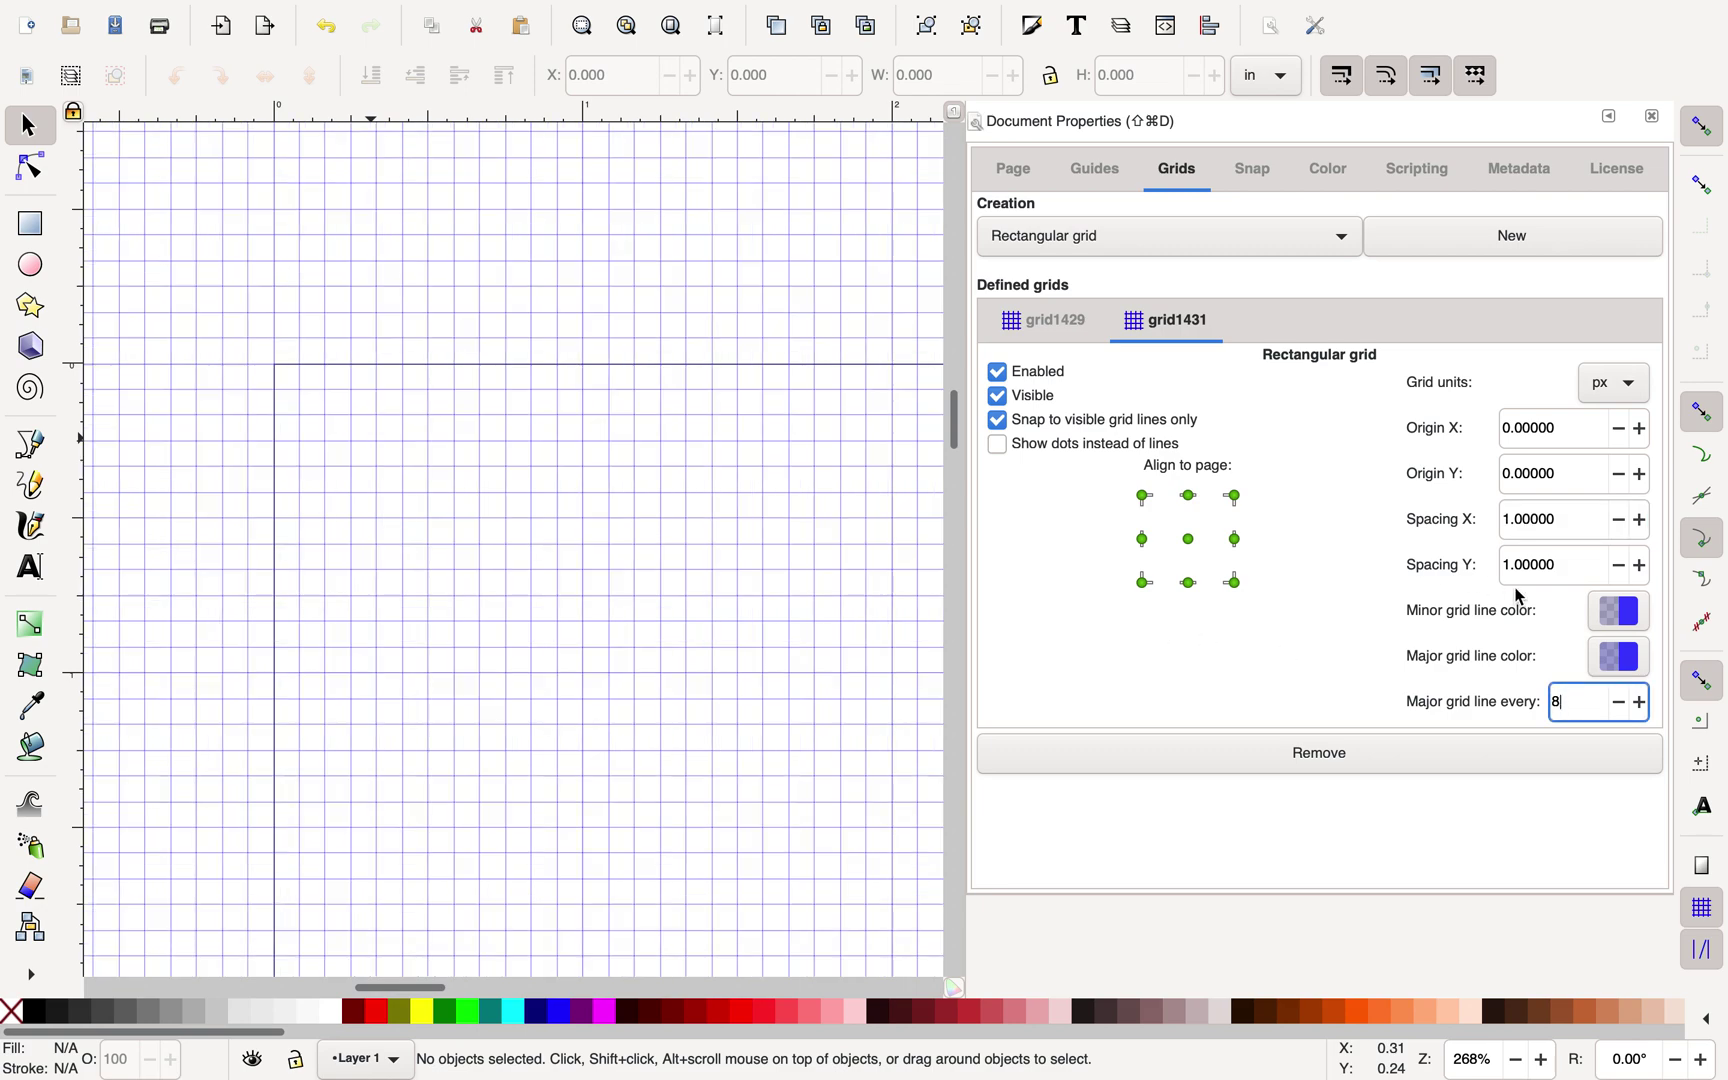
# Colour grid1431's minor lines faint magenta: R 255, G 0, B 255, alpha lowered to ff00ff19
pyautogui.click(1620, 612)
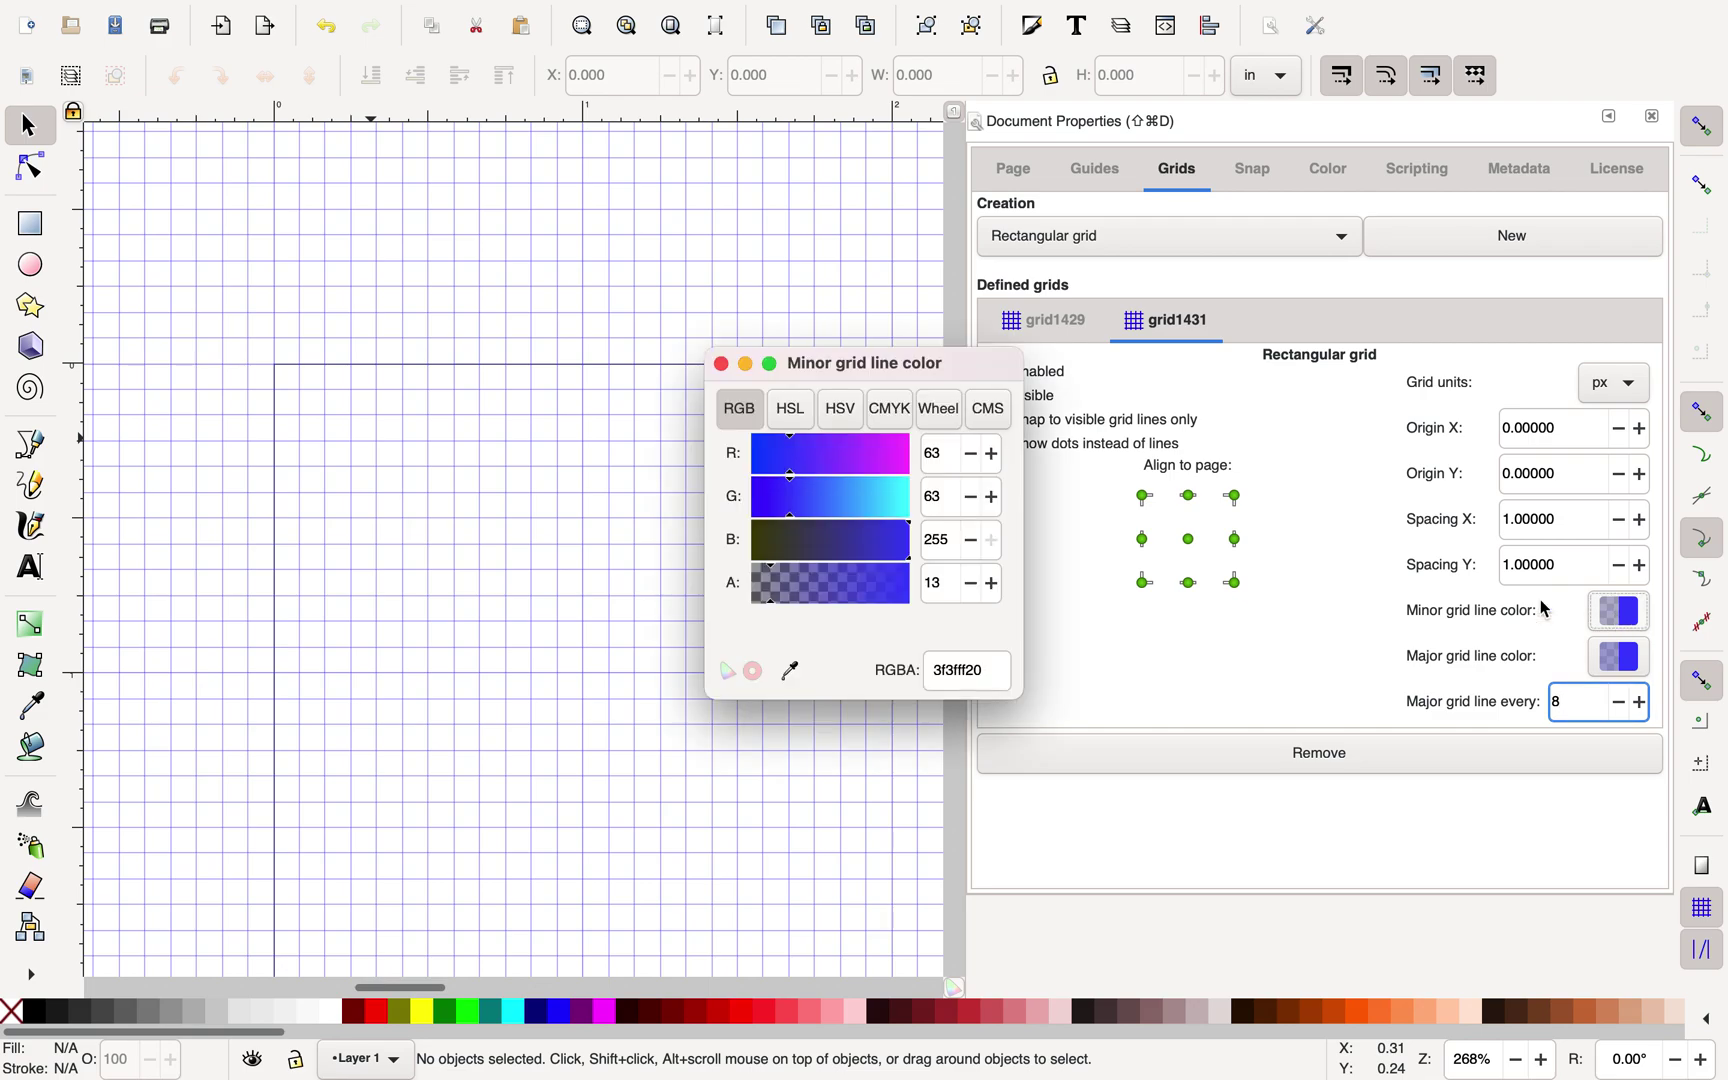
pyautogui.moveTo(795, 488); pyautogui.dragTo(1012, 494)
pyautogui.click(937, 455)
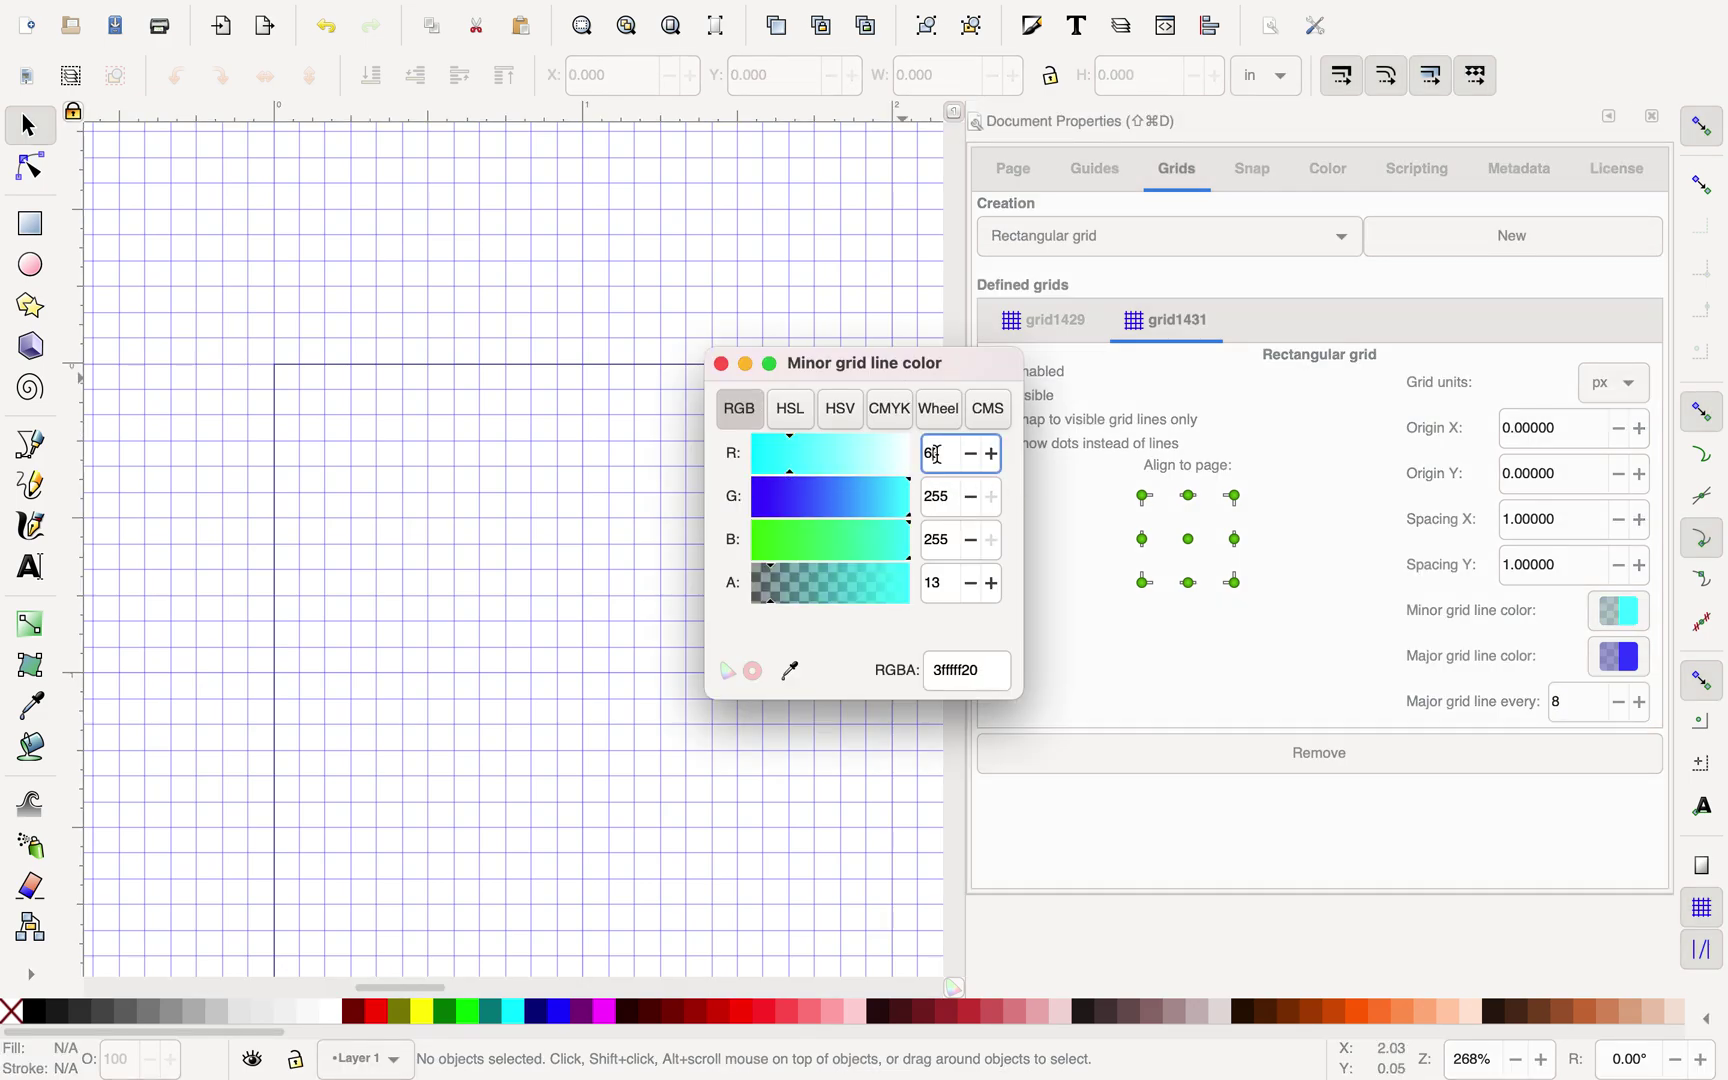
pyautogui.click(968, 498)
pyautogui.click(968, 500)
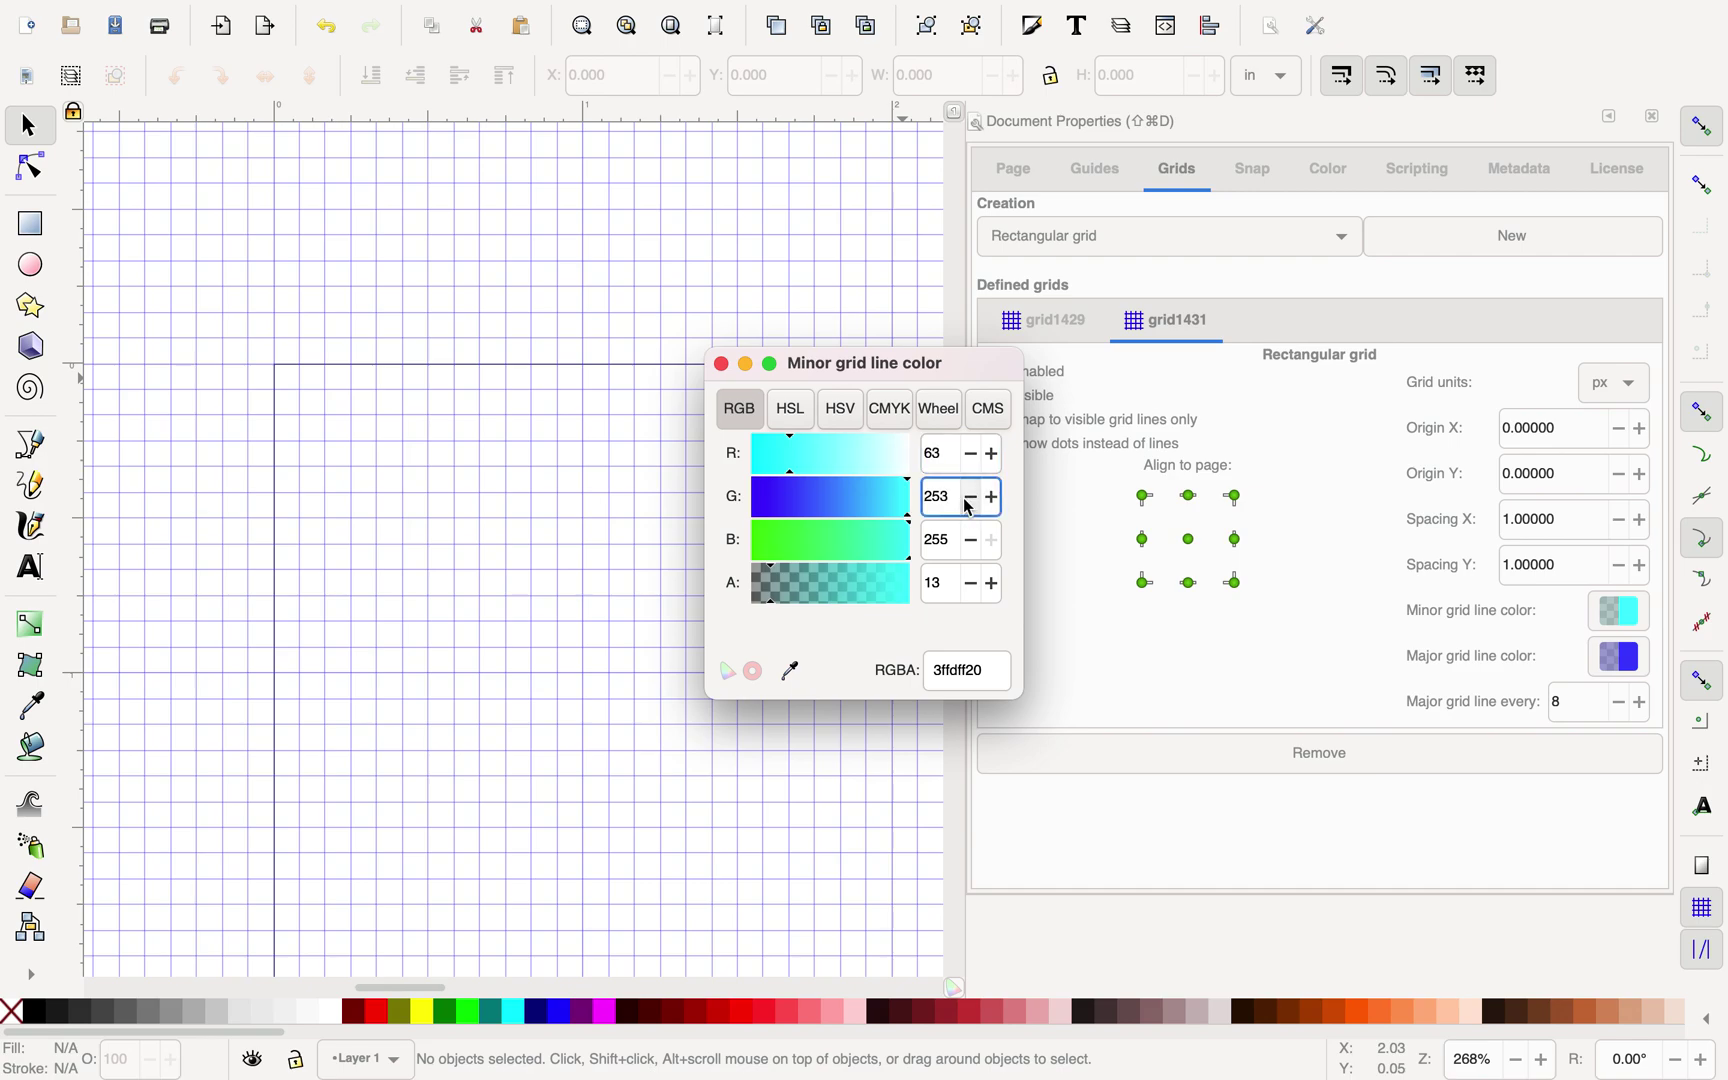
pyautogui.doubleClick(931, 497)
pyautogui.write('0')
pyautogui.click(935, 455)
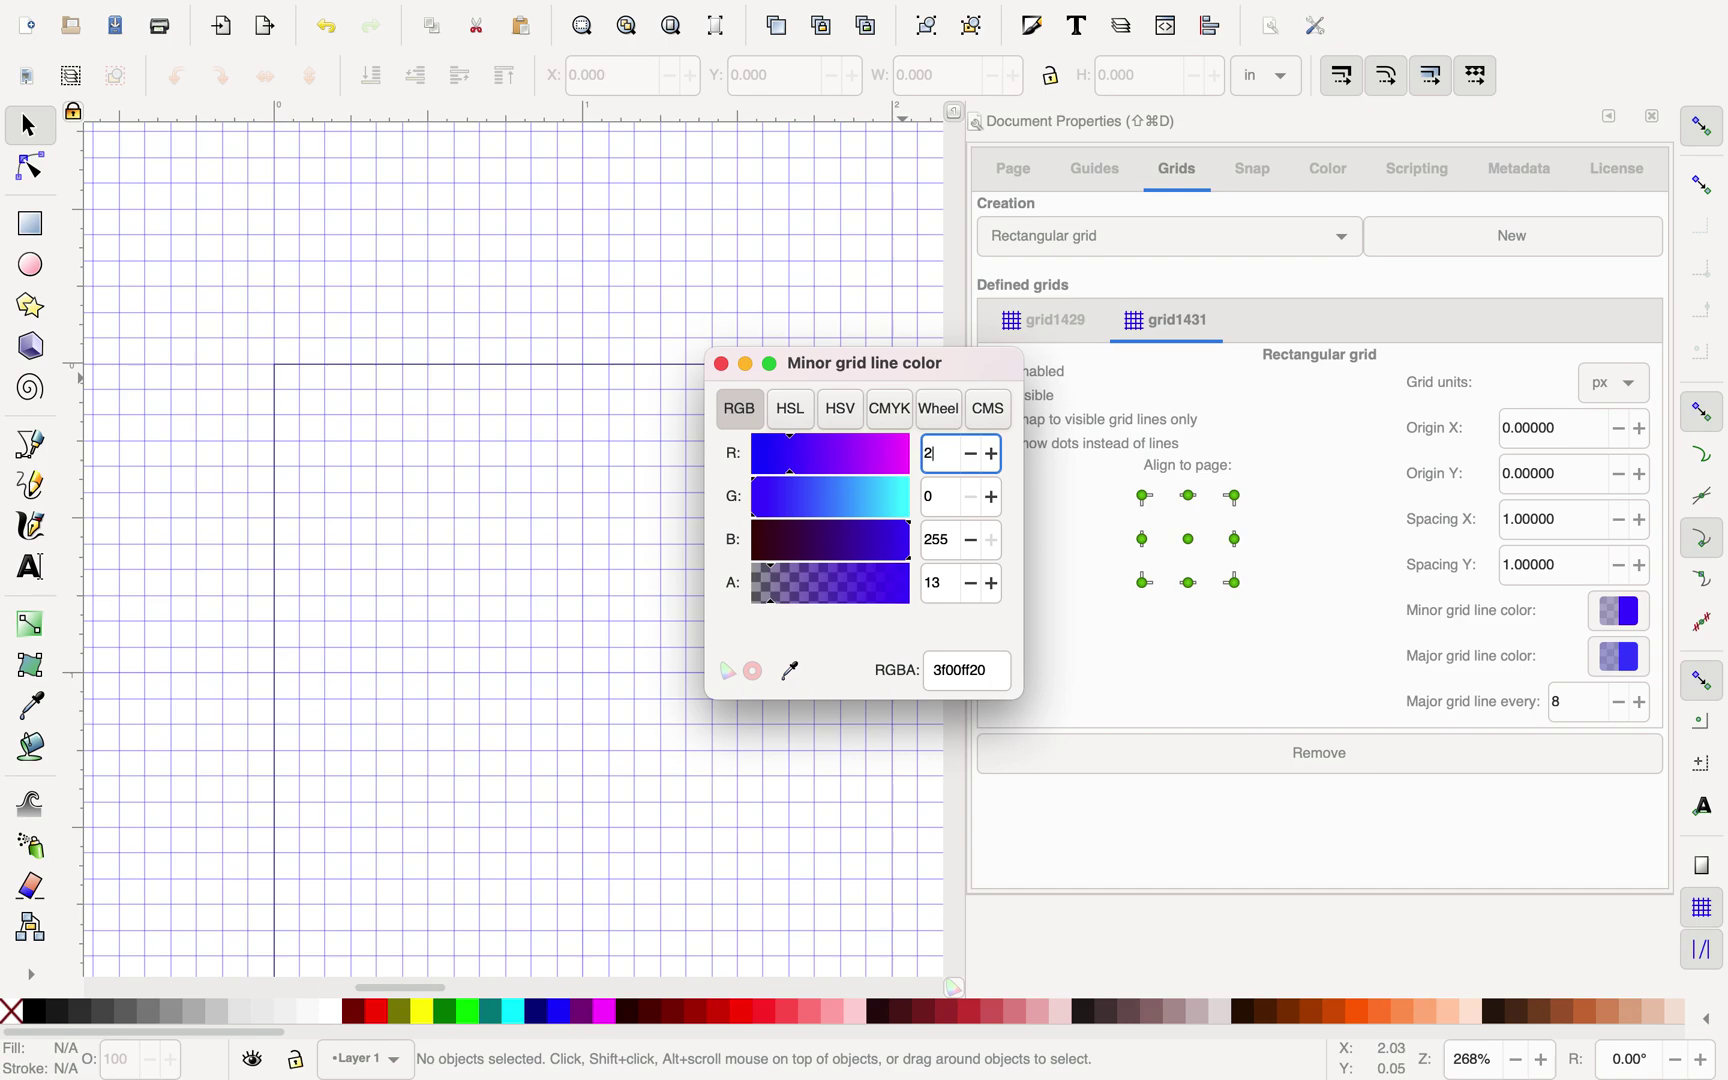
pyautogui.click(941, 548)
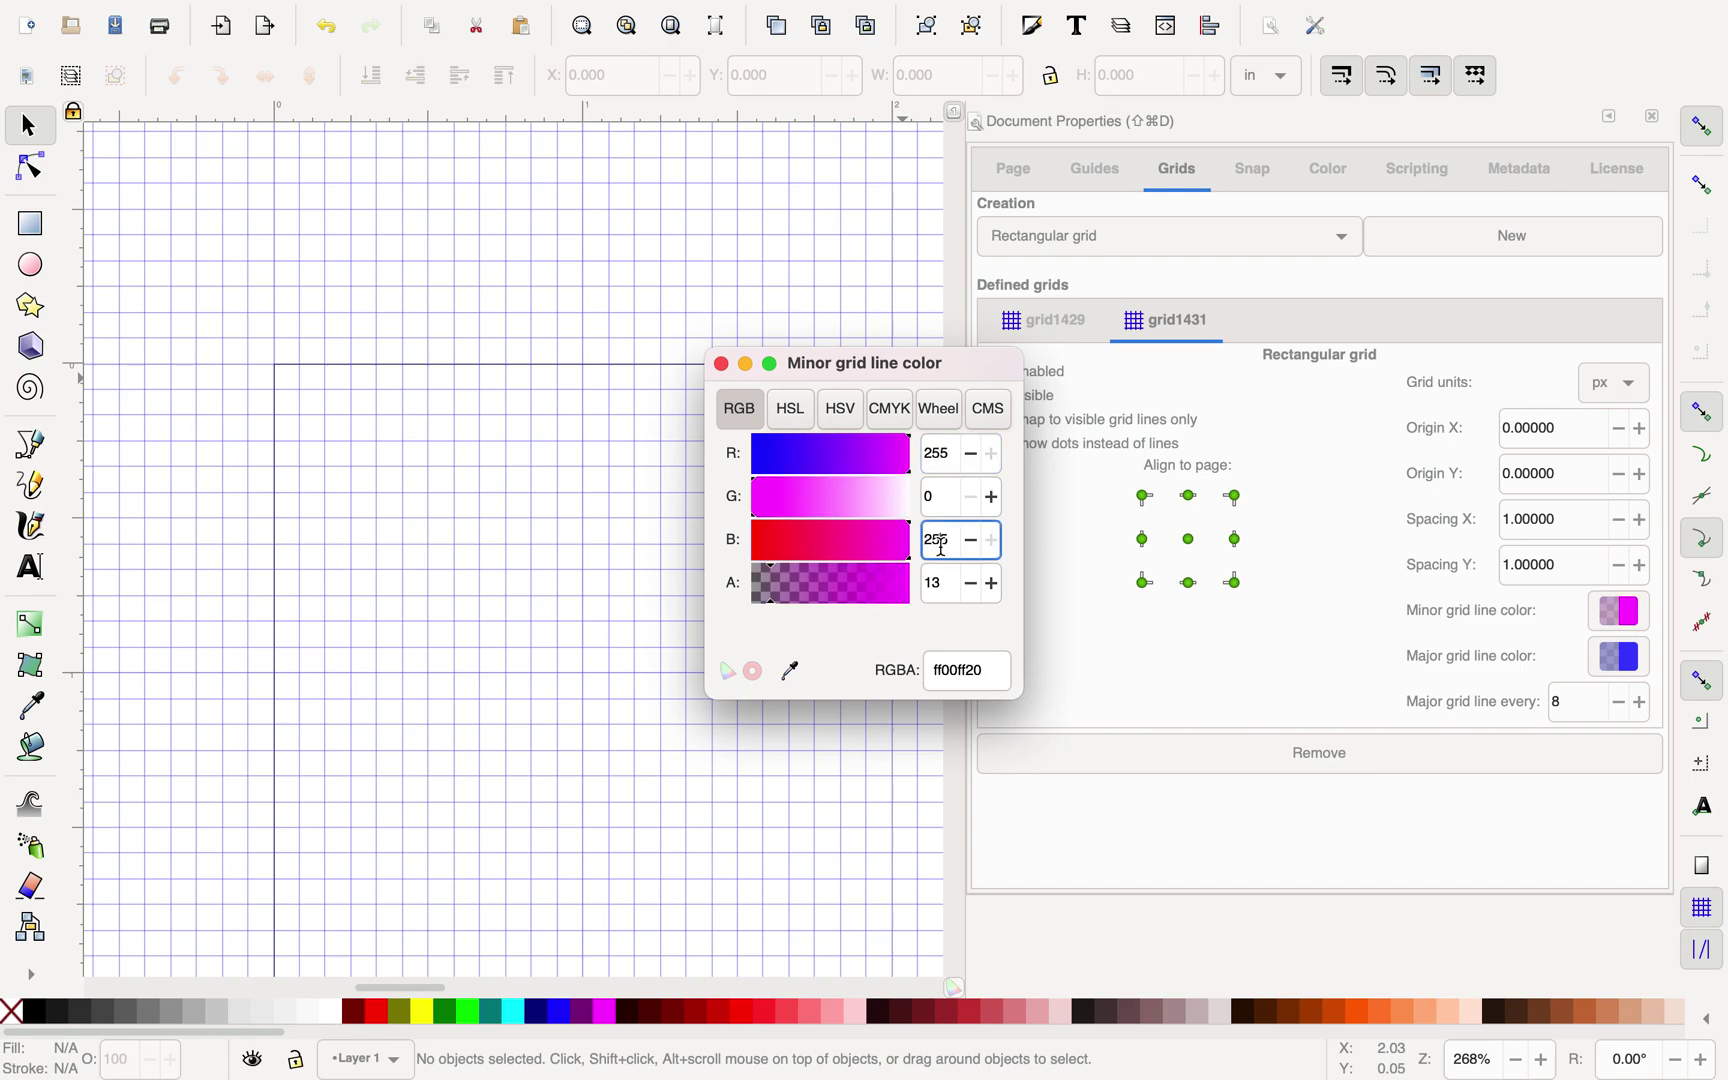
pyautogui.moveTo(772, 601); pyautogui.dragTo(767, 601)
pyautogui.click(721, 365)
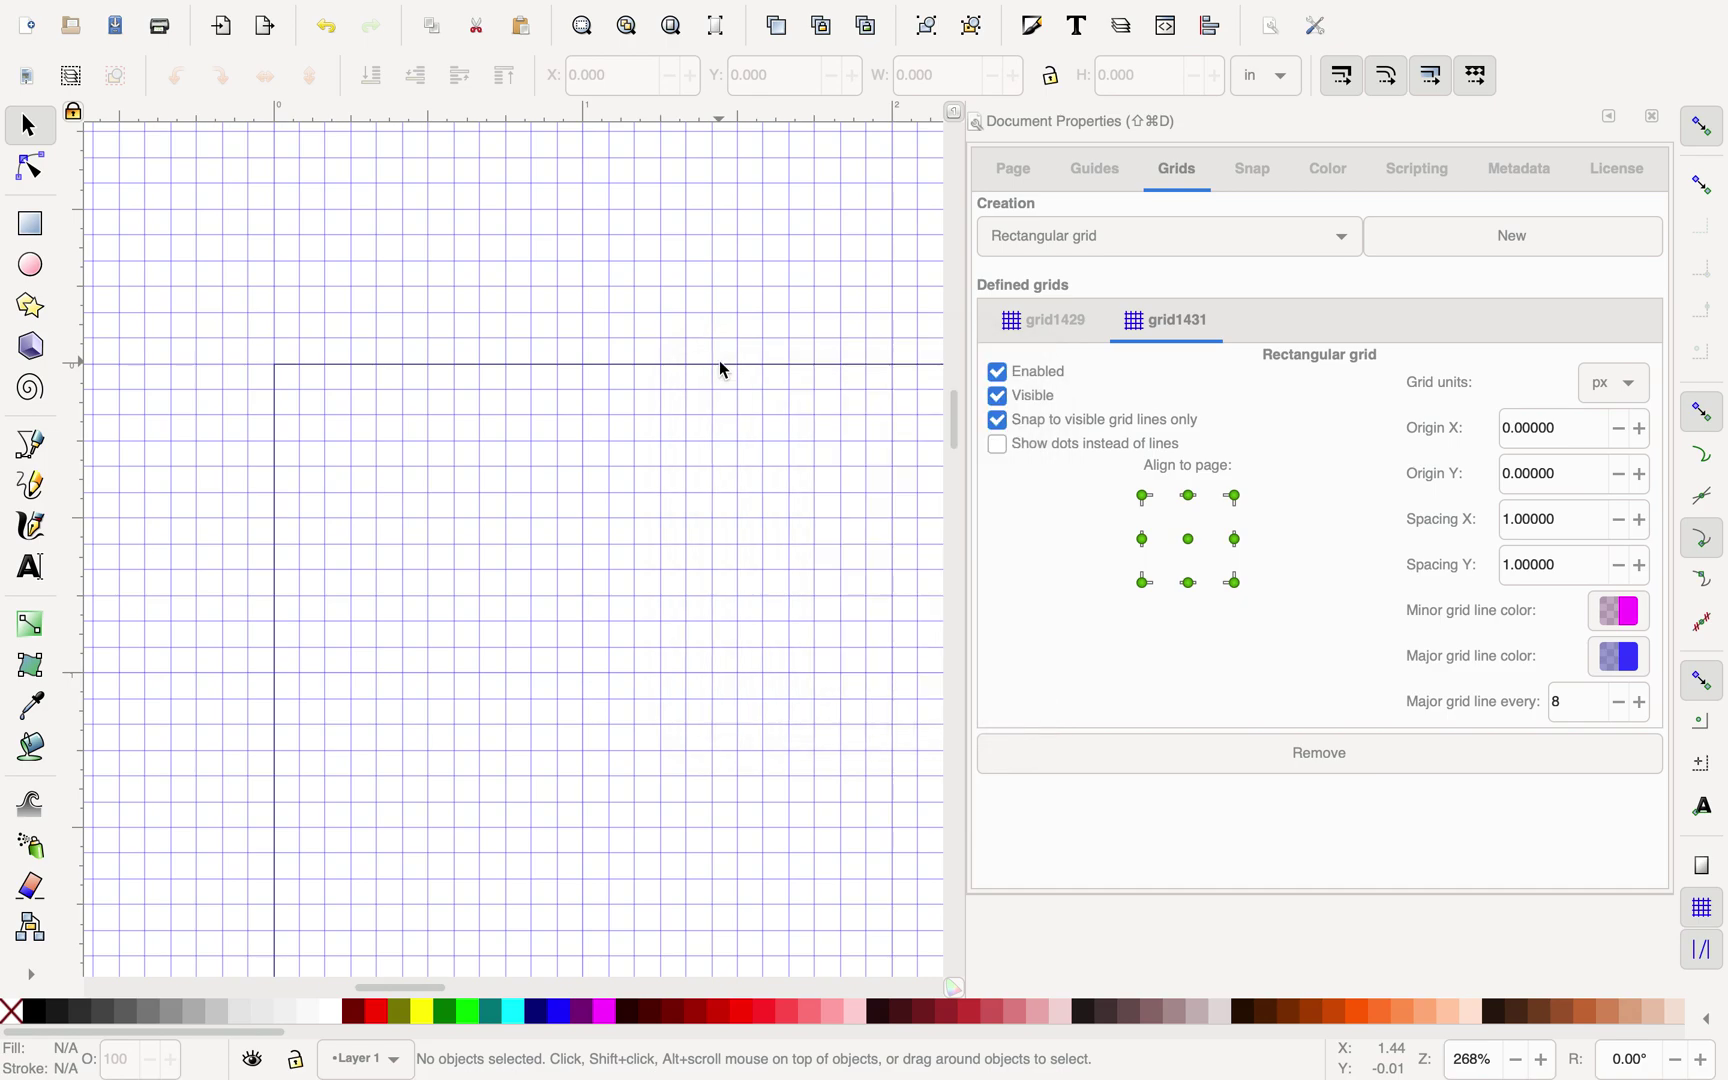
# Drop grid1431's major line alpha to 0, making it 3f3fff00
pyautogui.click(1619, 670)
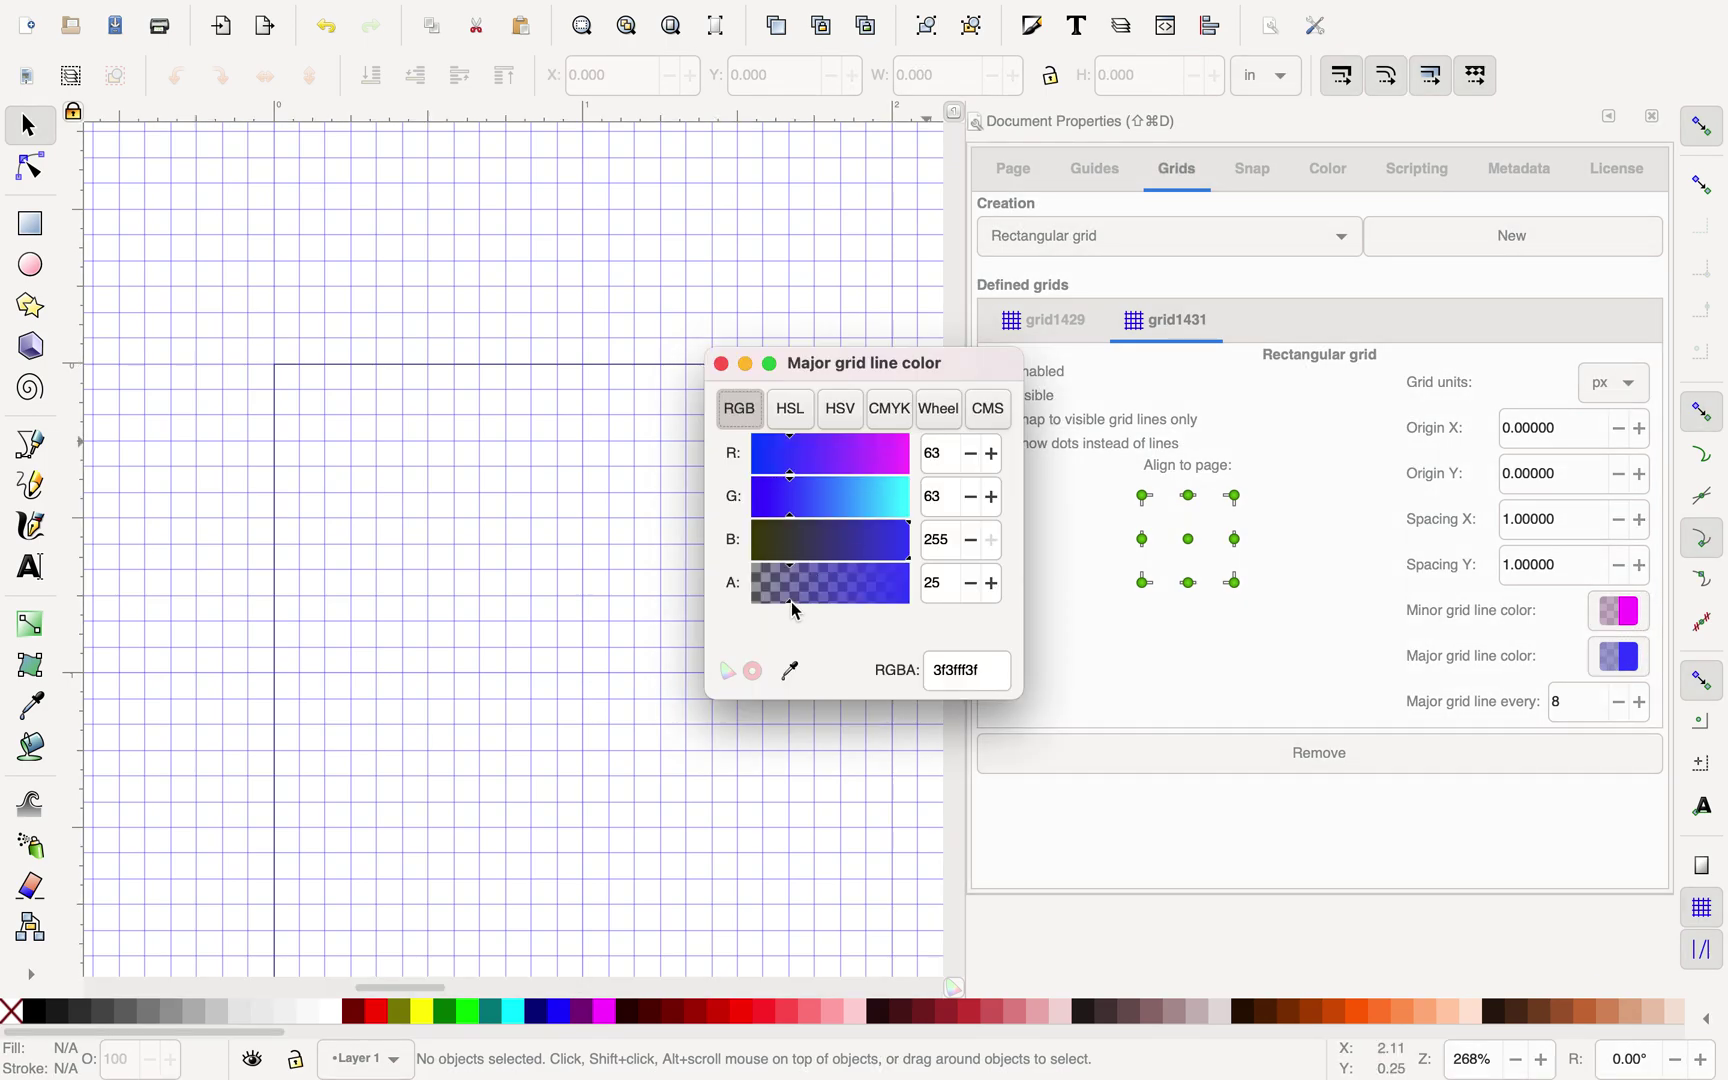
pyautogui.moveTo(796, 610); pyautogui.dragTo(747, 611)
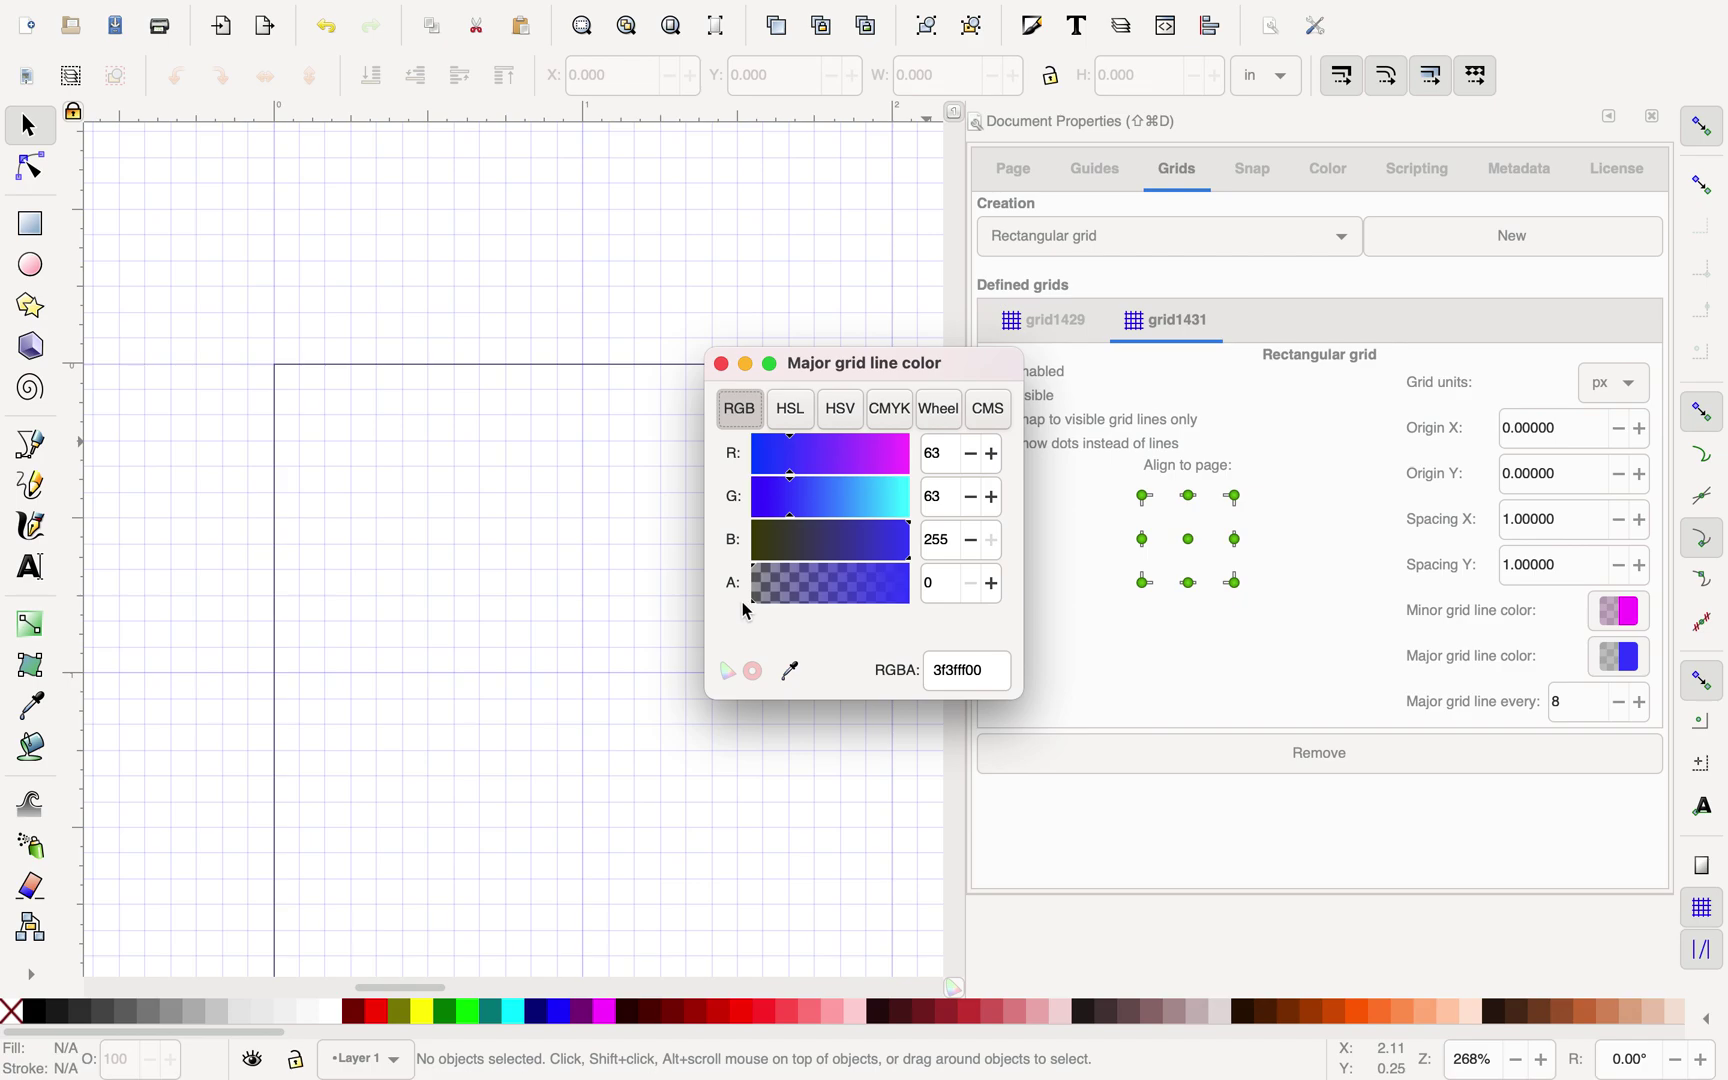
pyautogui.click(721, 364)
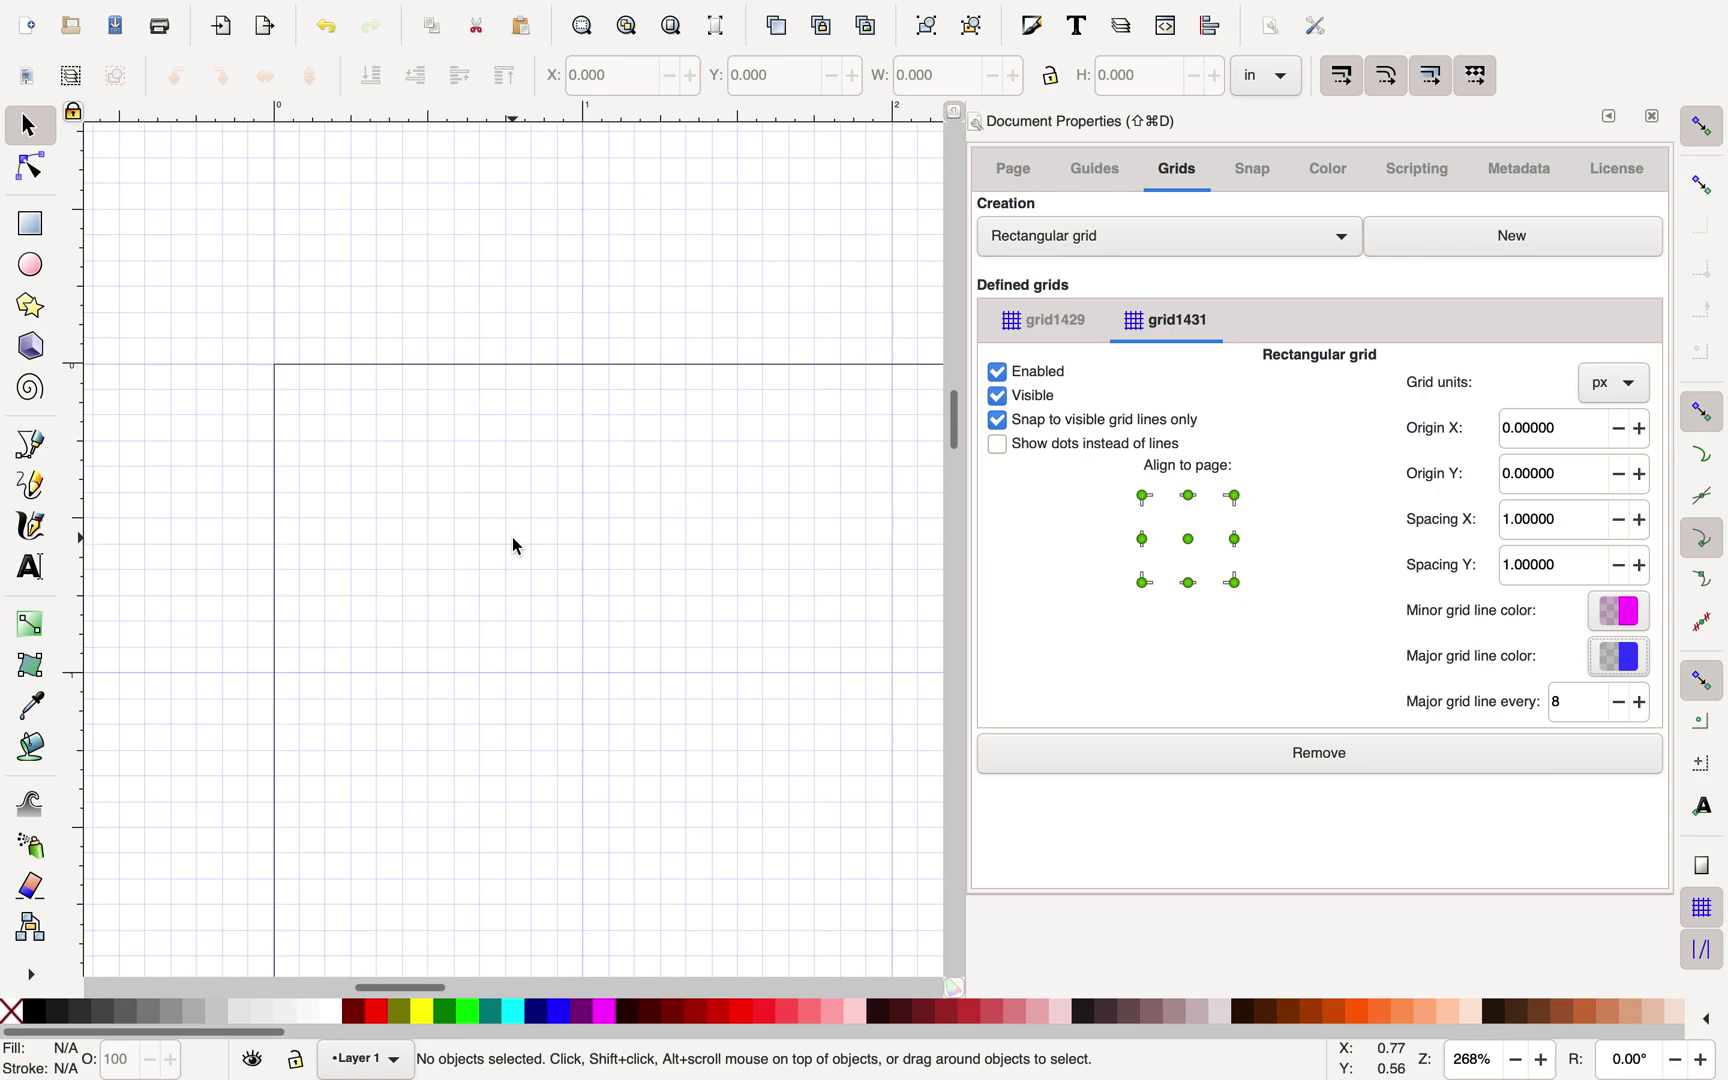
pyautogui.scroll(1, 516, 546)
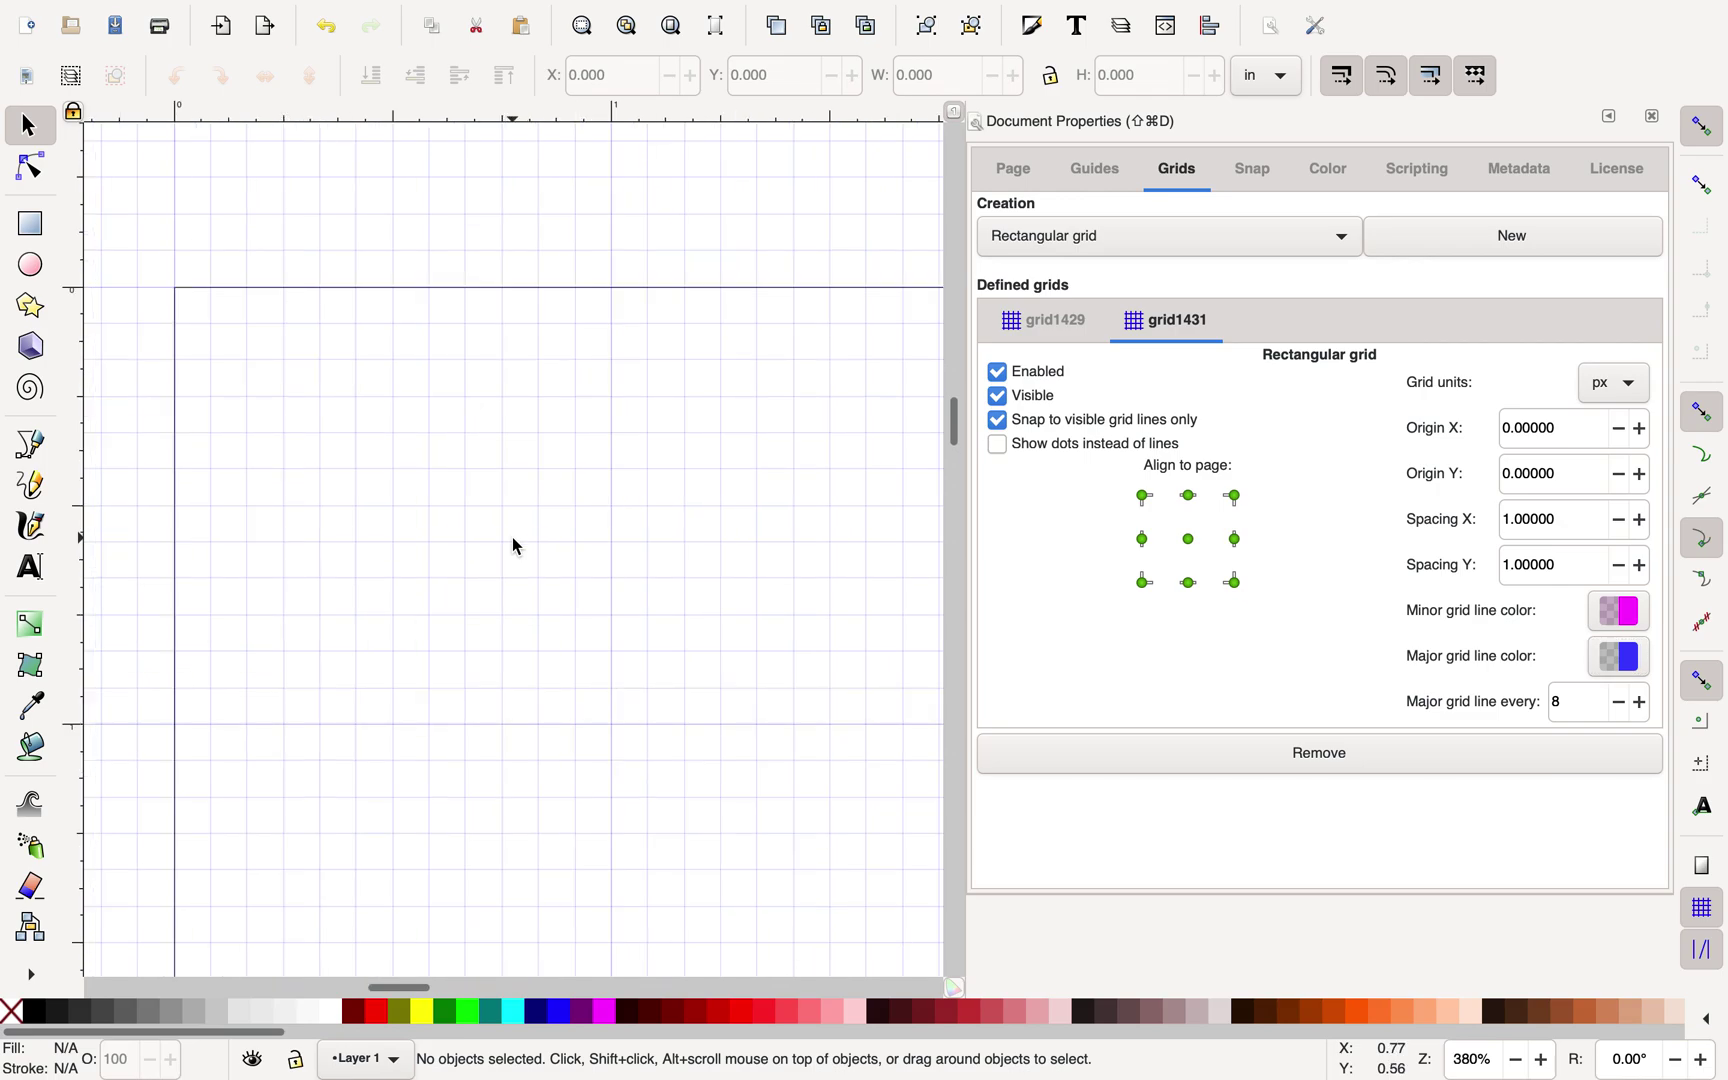
pyautogui.scroll(3, 516, 546)
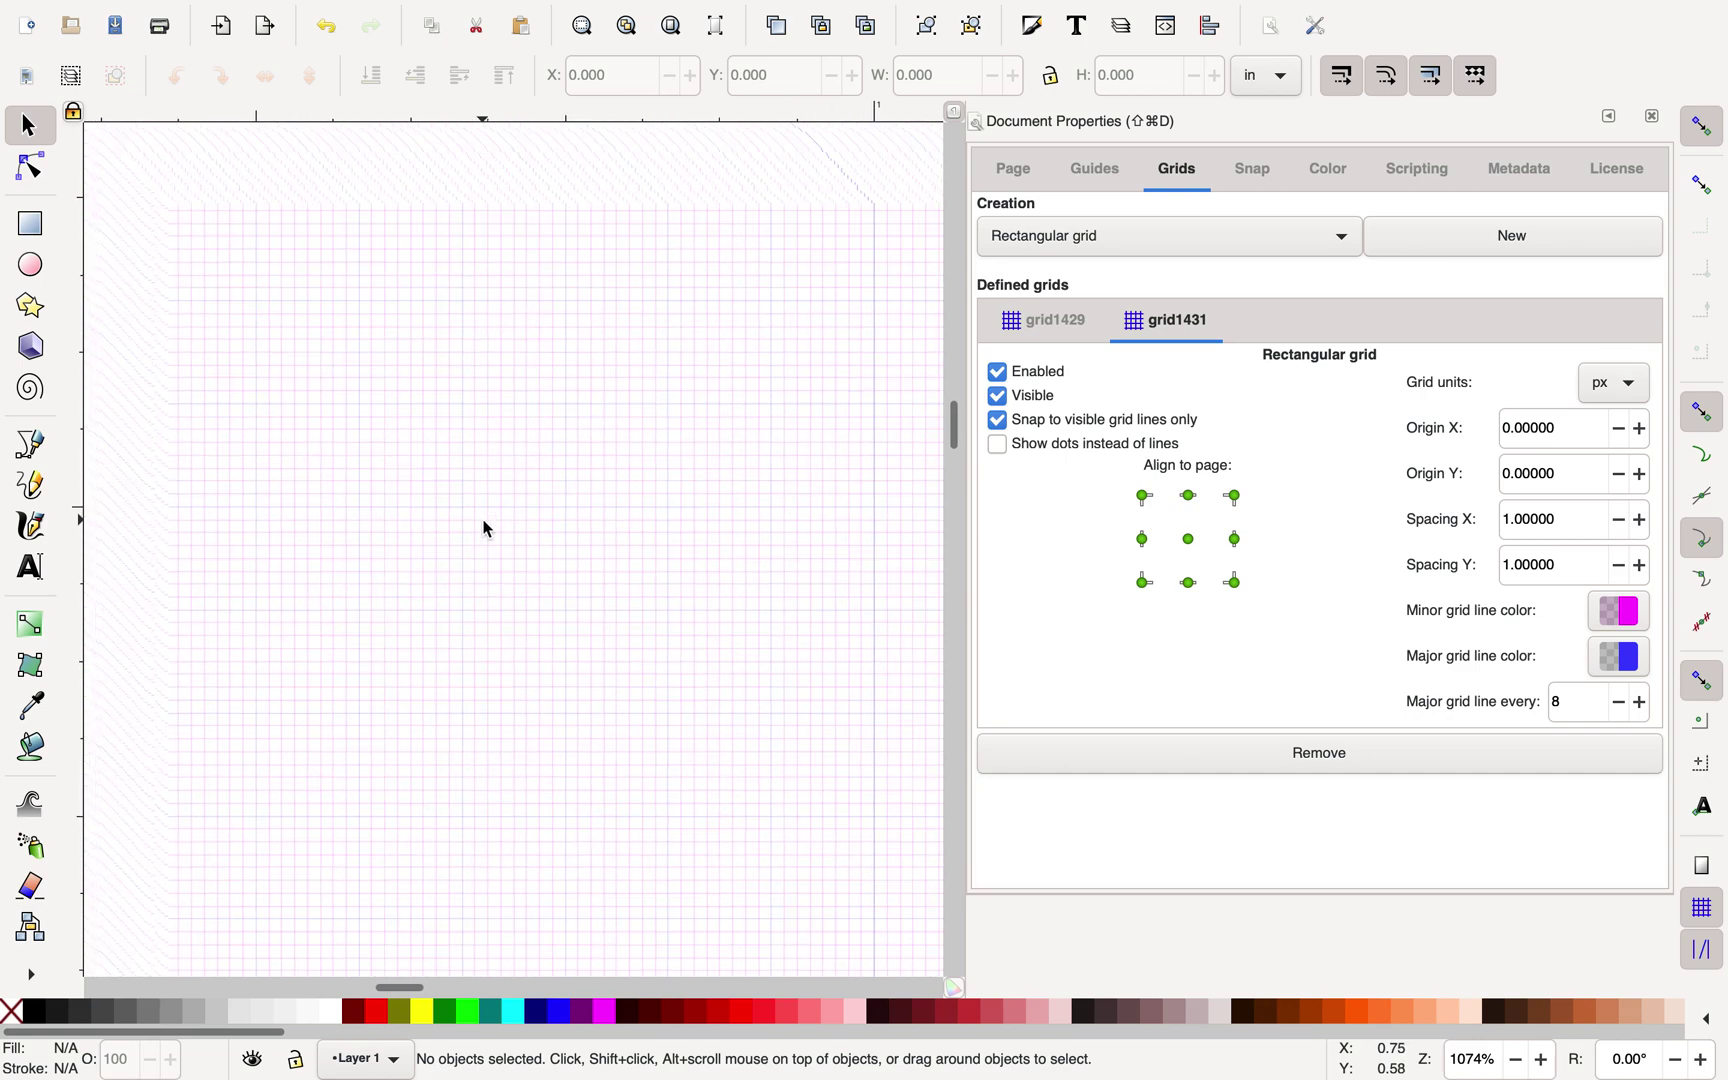
pyautogui.scroll(5, 487, 529)
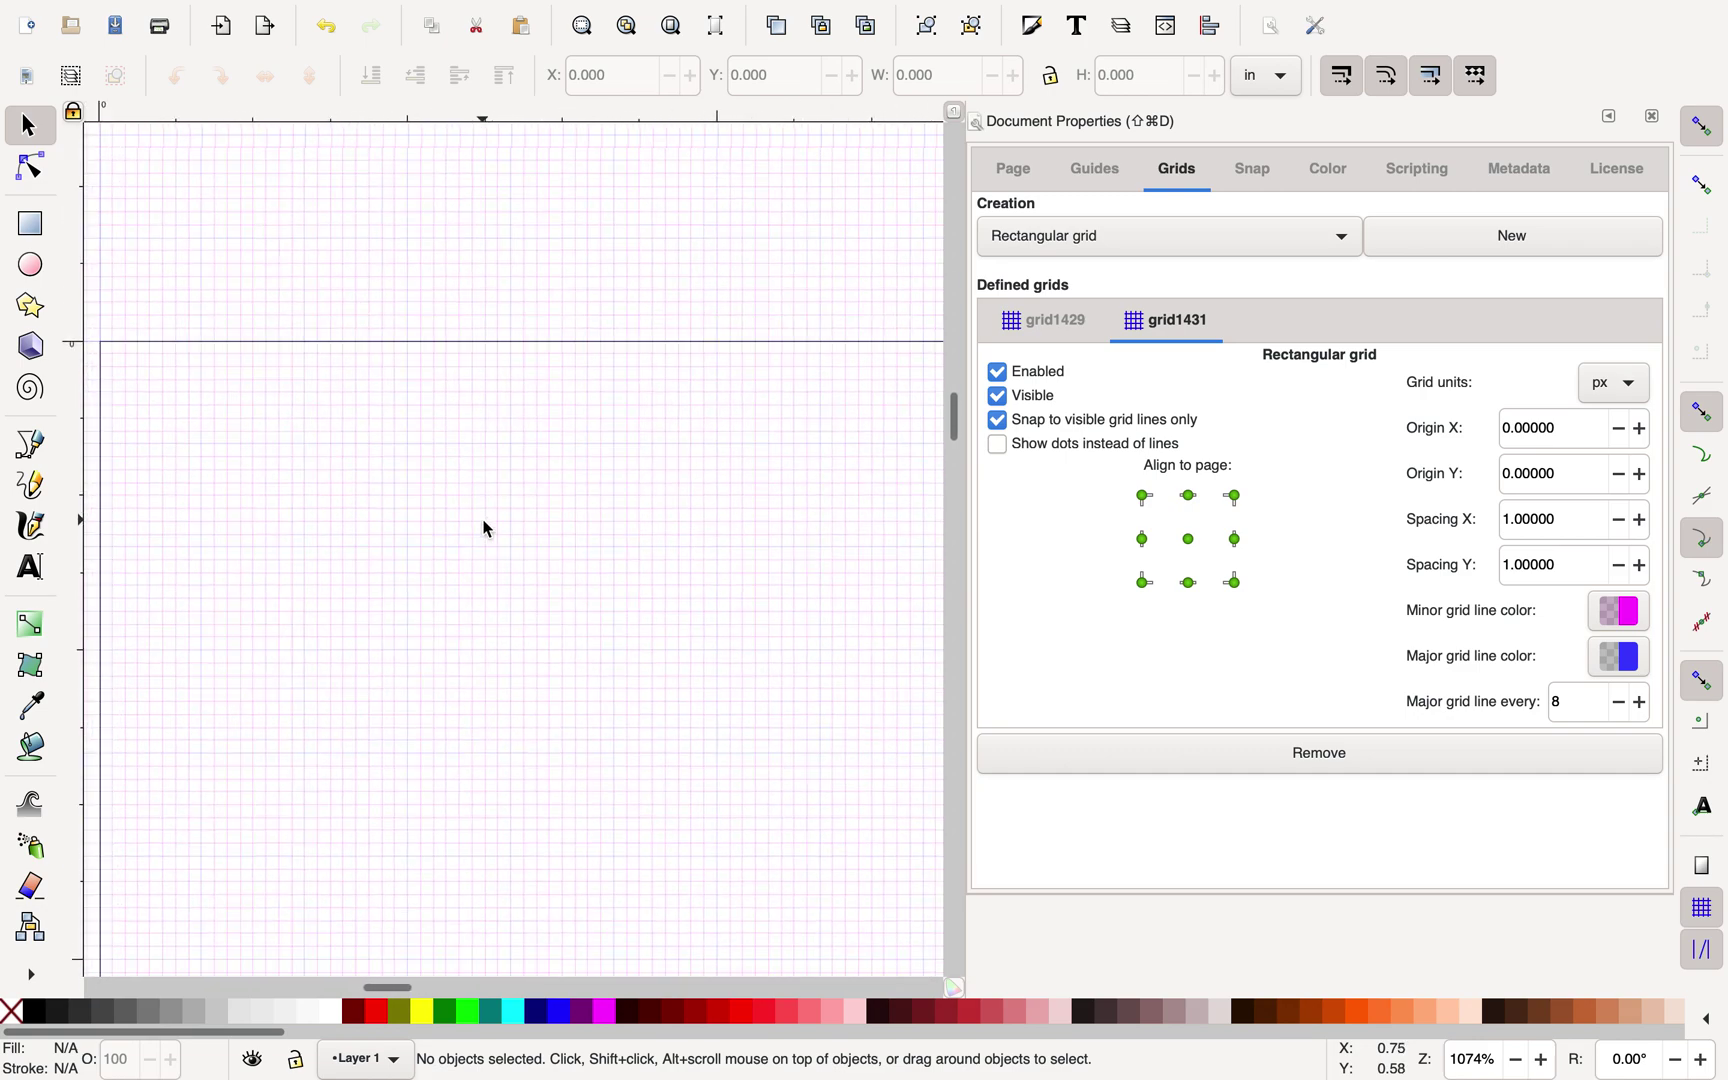
pyautogui.hscroll(-3, 487, 529)
pyautogui.scroll(1, 487, 529)
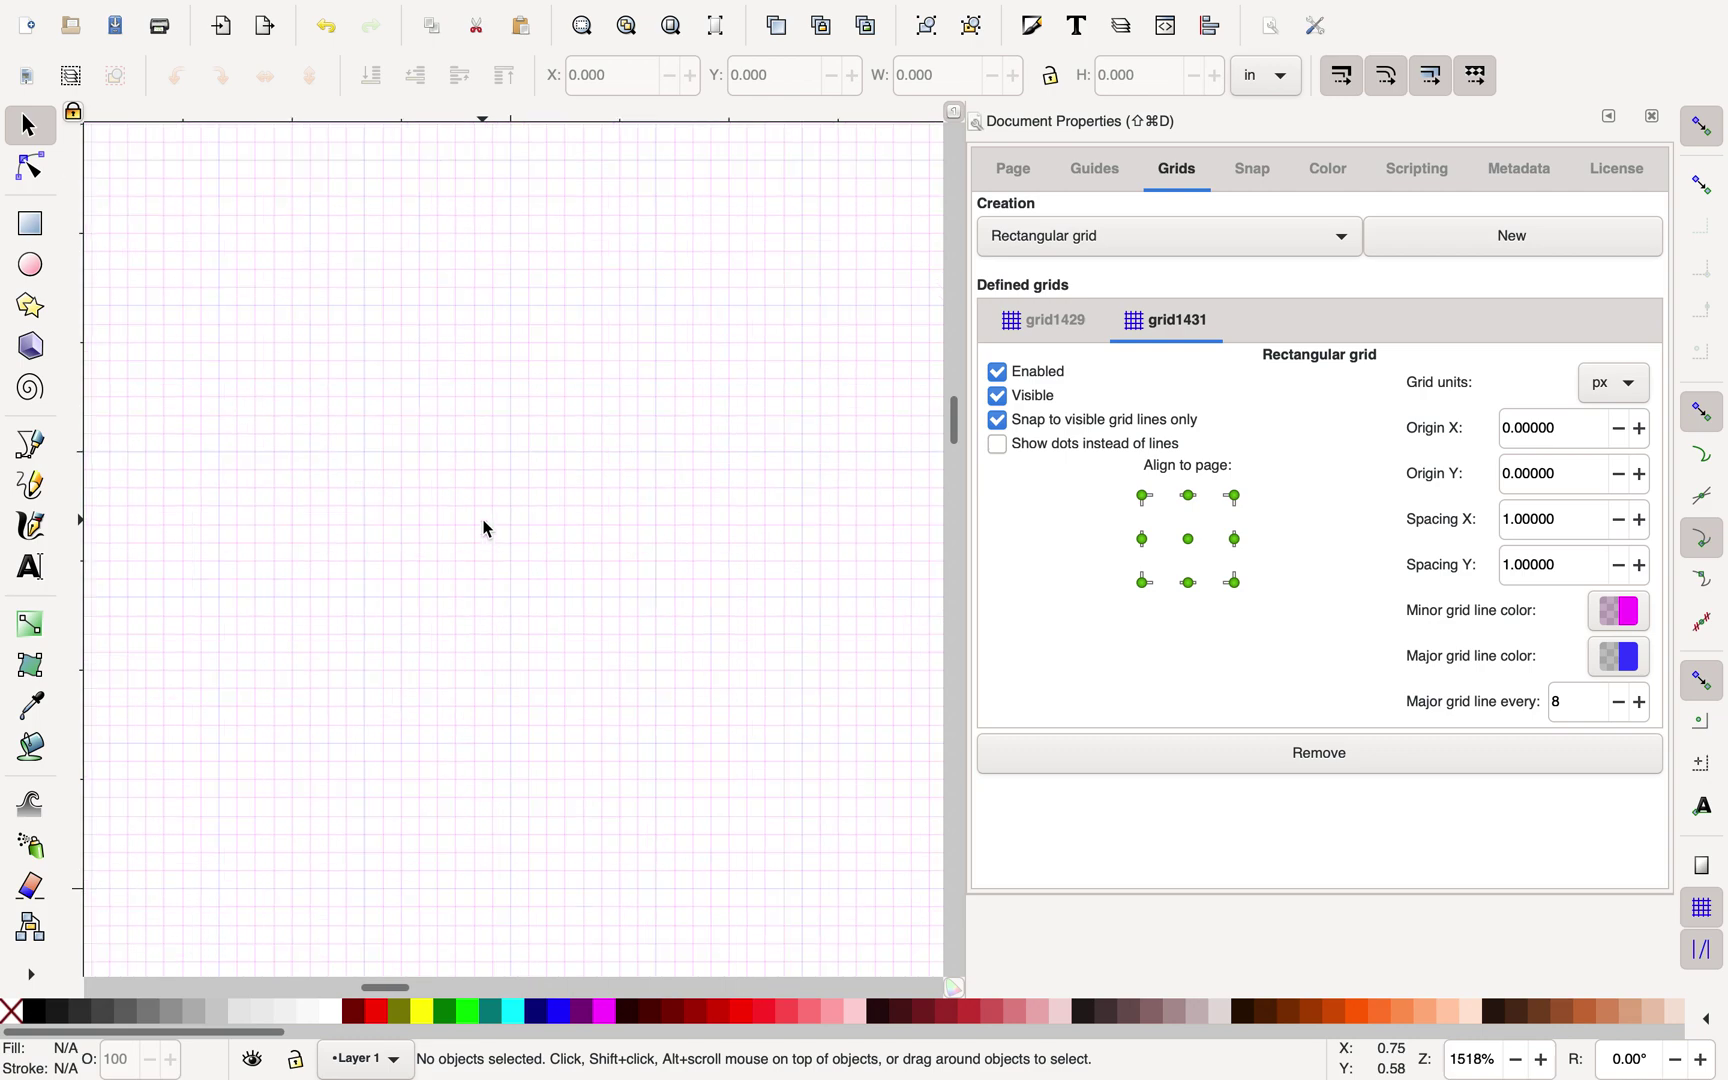
pyautogui.scroll(-4, 487, 529)
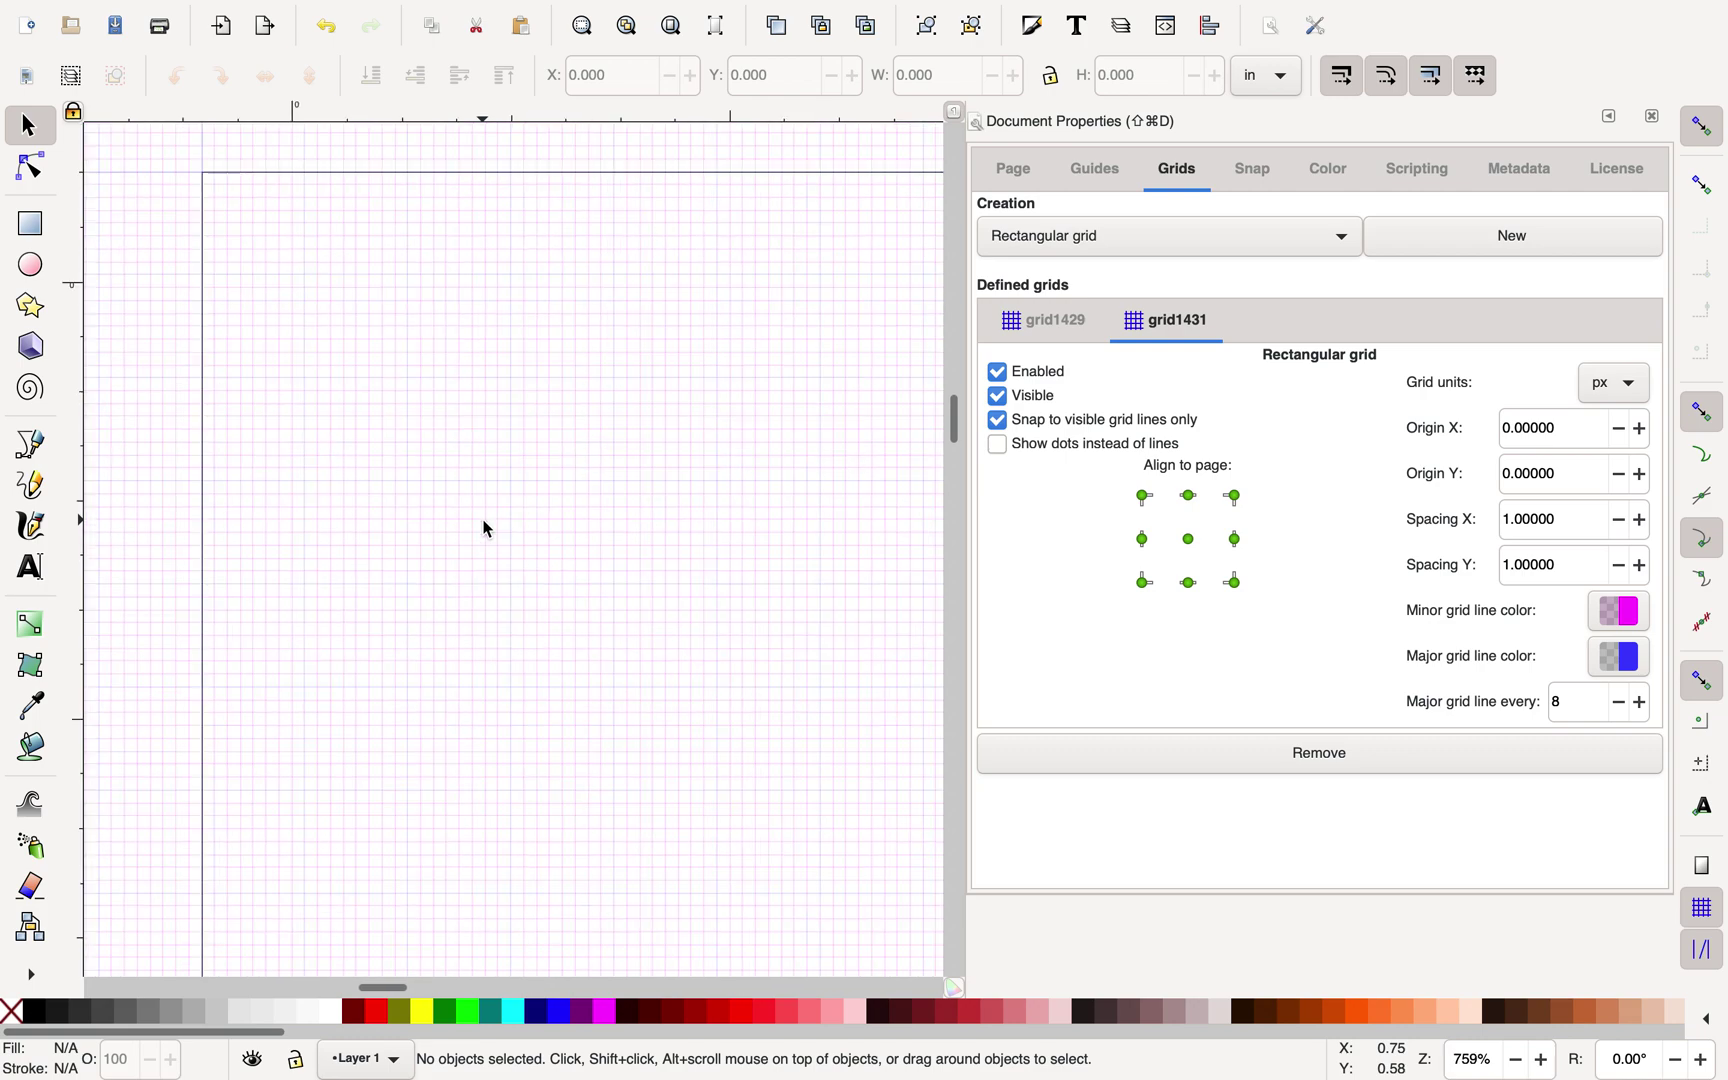
pyautogui.scroll(-3, 487, 529)
pyautogui.hscroll(3, 487, 529)
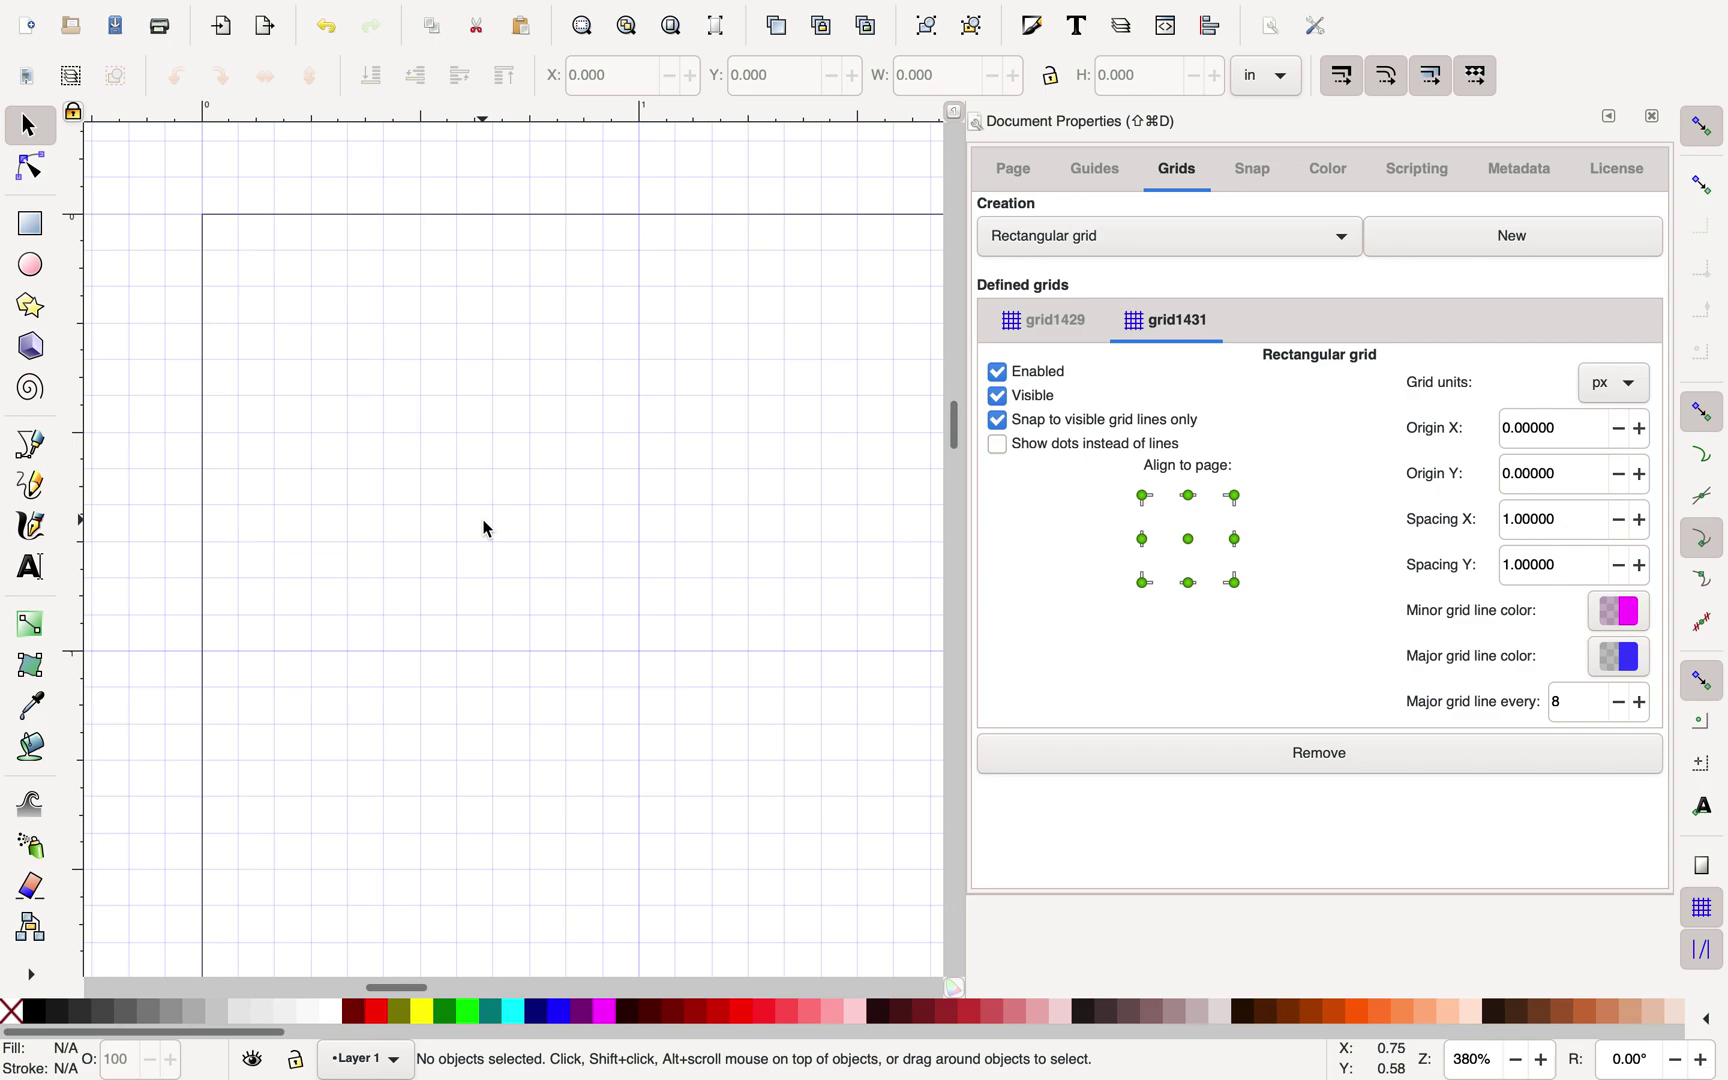
pyautogui.scroll(-5, 490, 648)
pyautogui.hscroll(1, 490, 648)
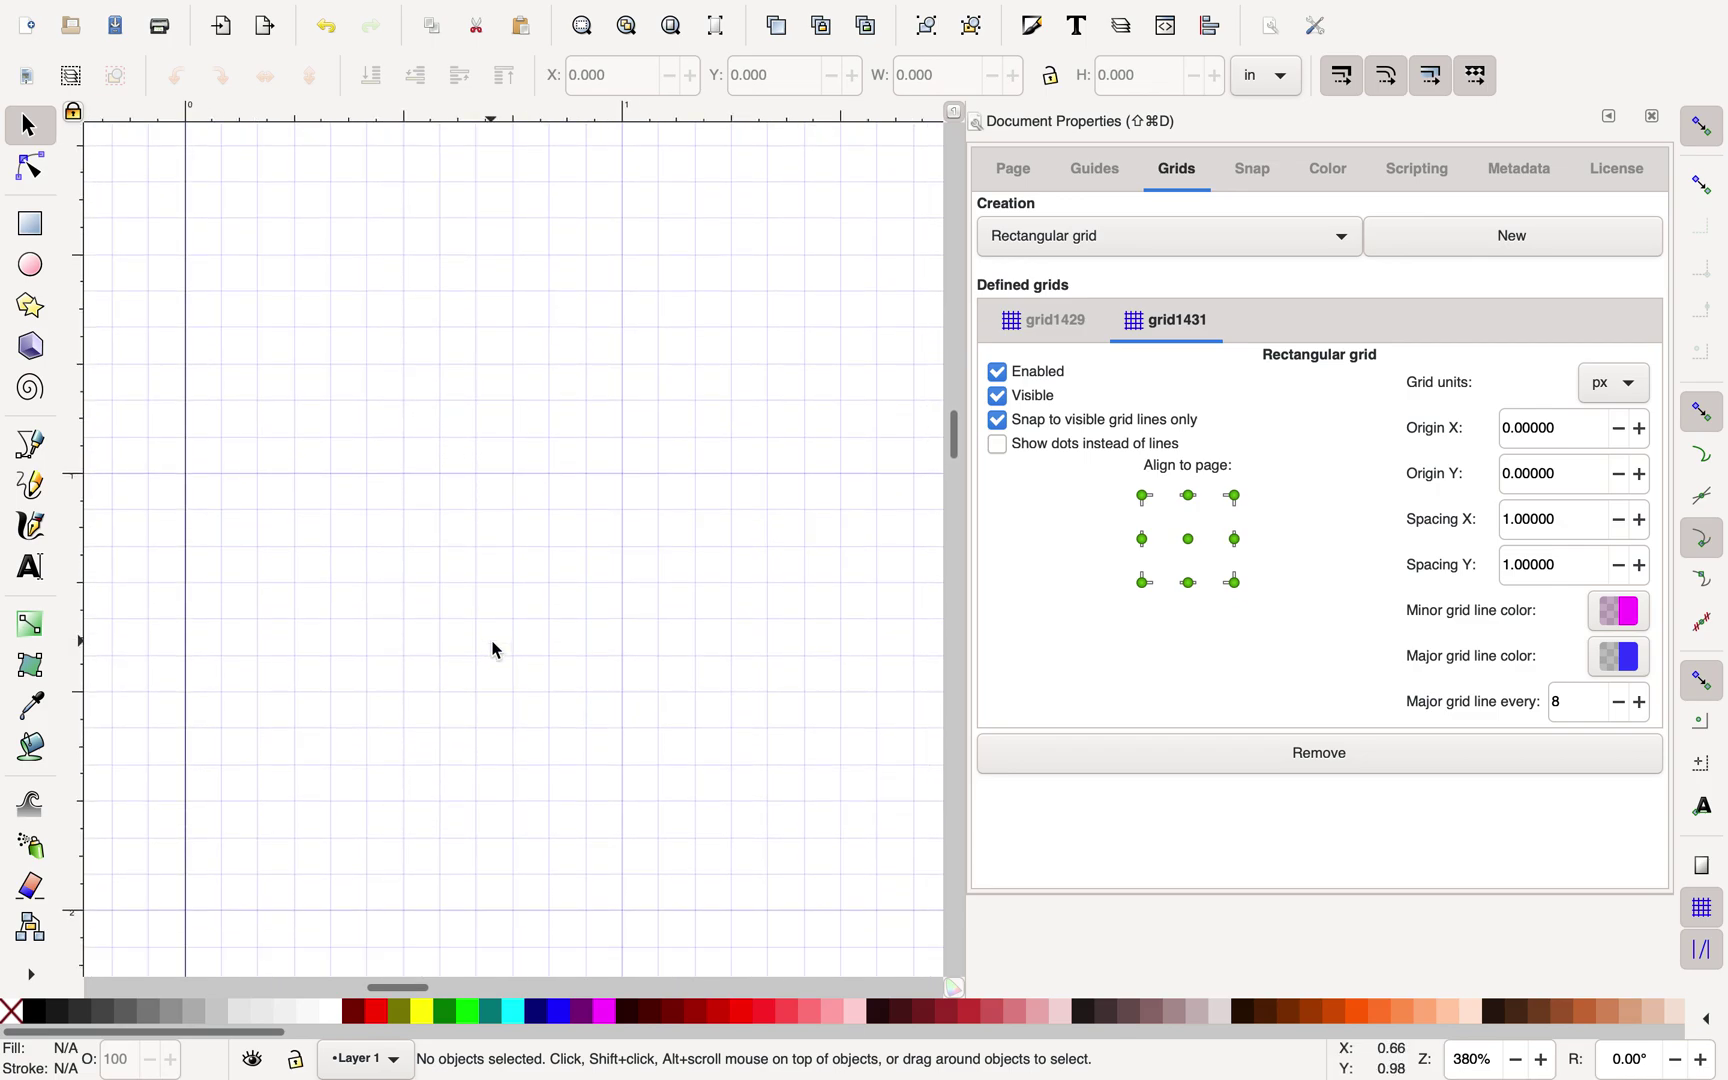
pyautogui.scroll(6, 497, 650)
pyautogui.hscroll(-1, 497, 650)
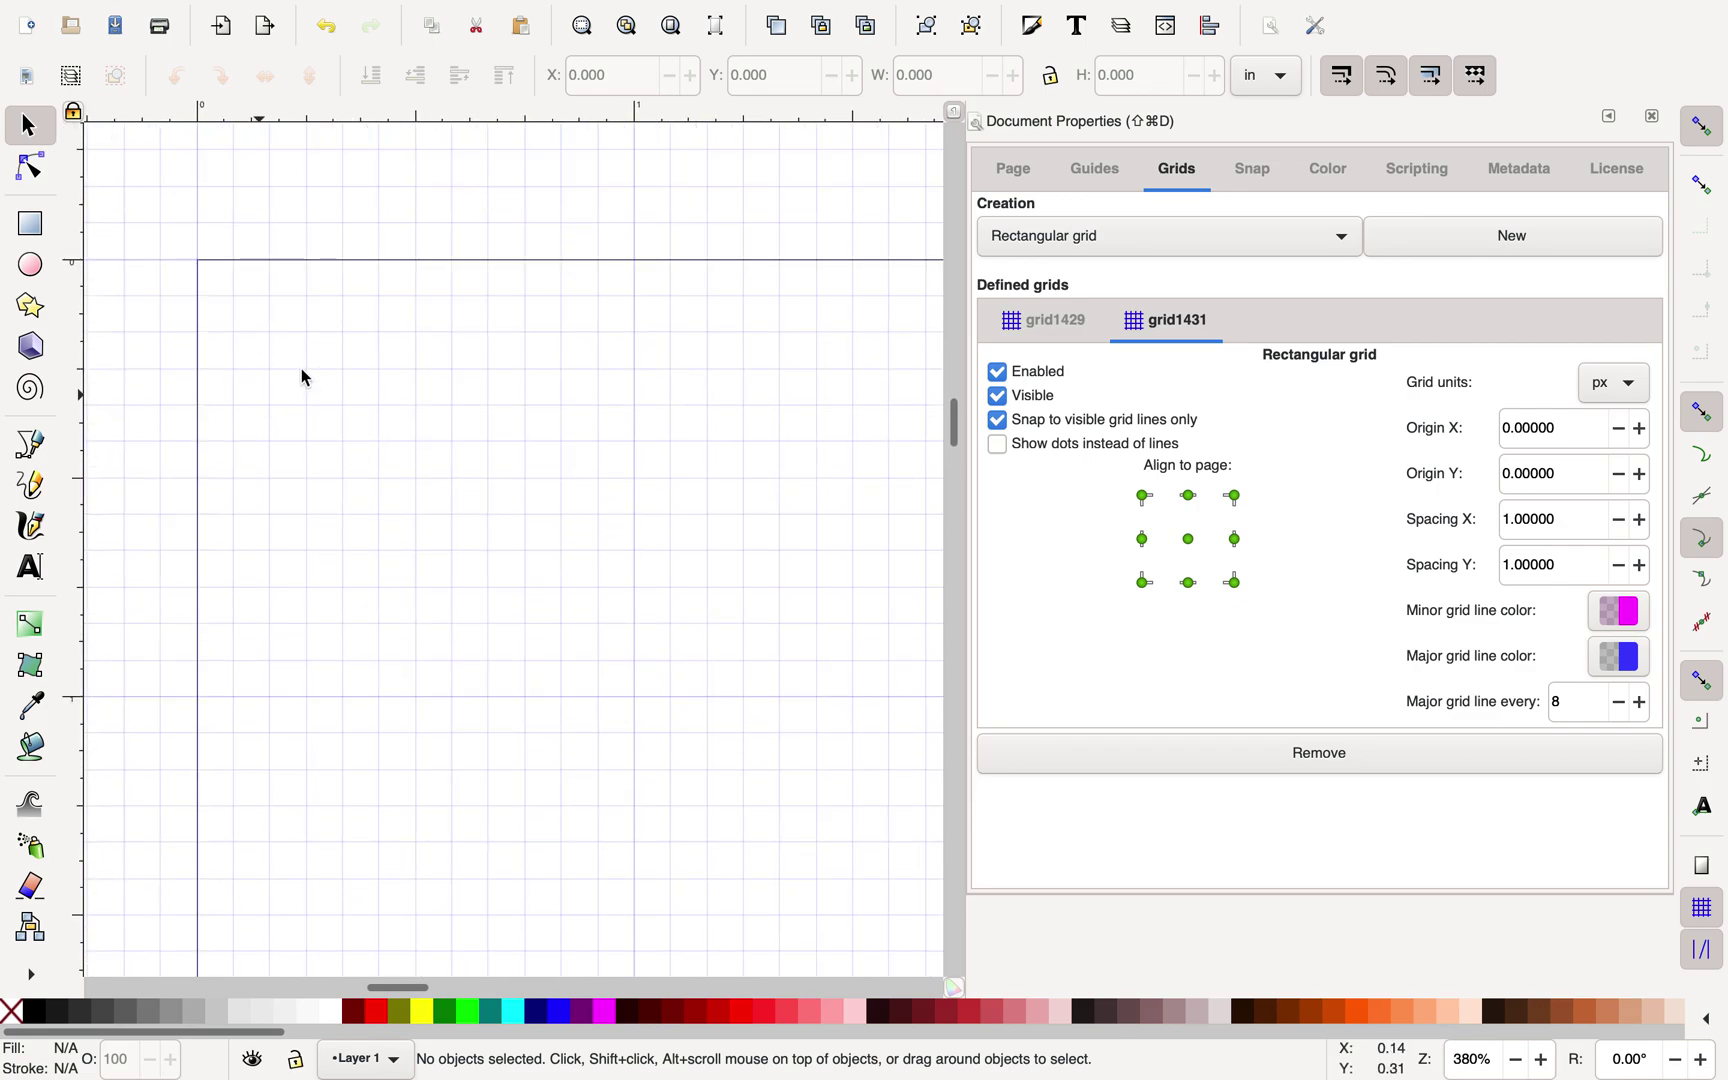